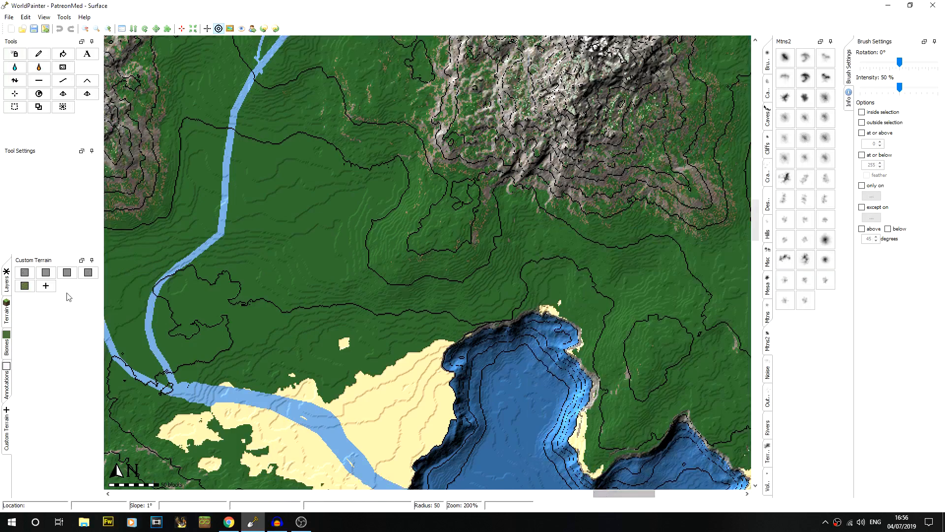
Hide the annotations so that the bare terrain of the valley shows.
left_click(6, 376)
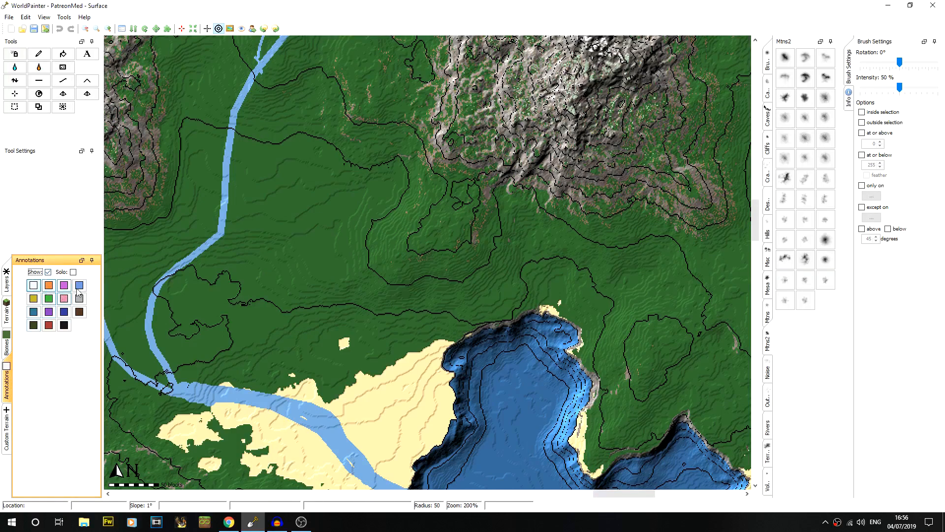
left_click(48, 272)
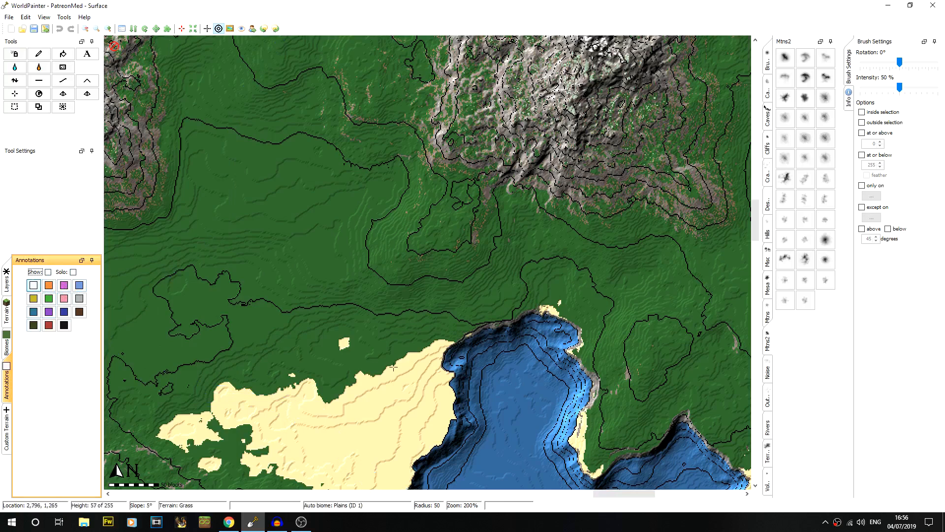
left_click_drag(607, 499, 580, 499)
left_click_drag(757, 241, 757, 229)
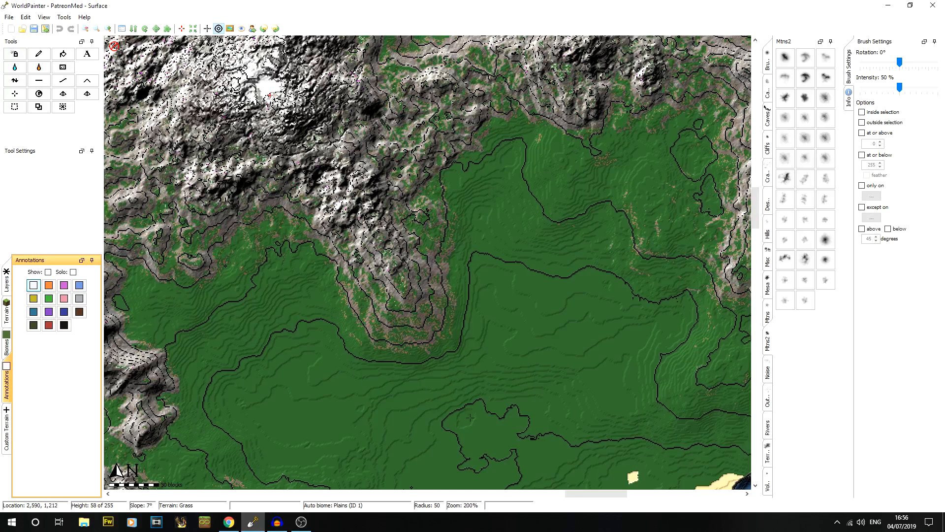
left_click(110, 29)
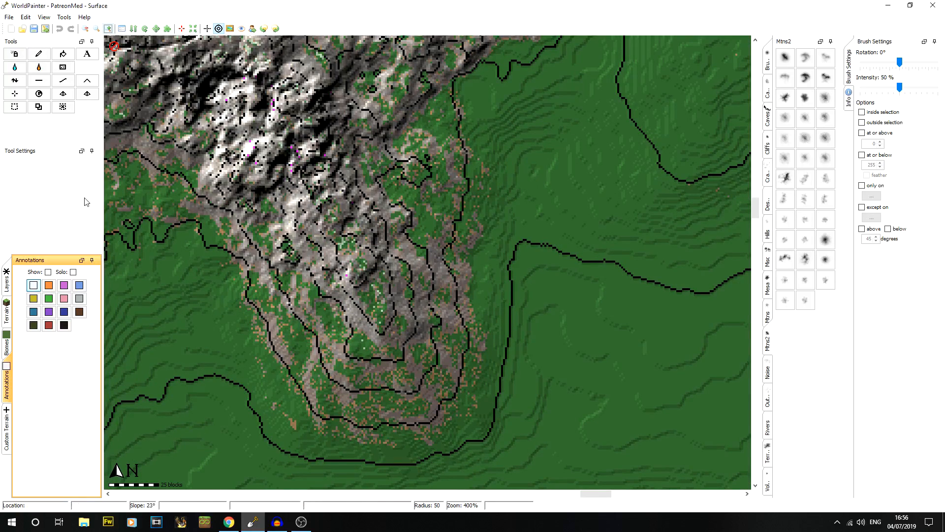
Set up the Smooth tool with the first Hills brush at radius 13.
left_click(63, 81)
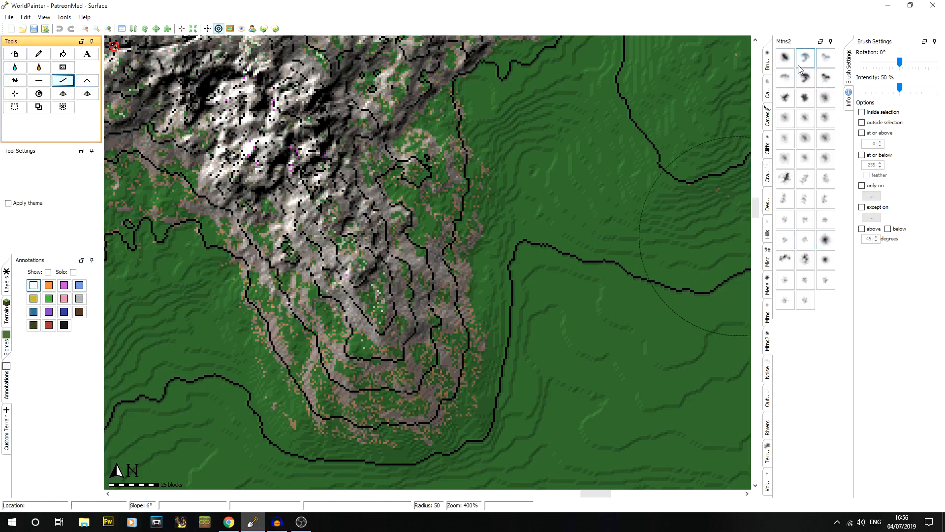
left_click(784, 58)
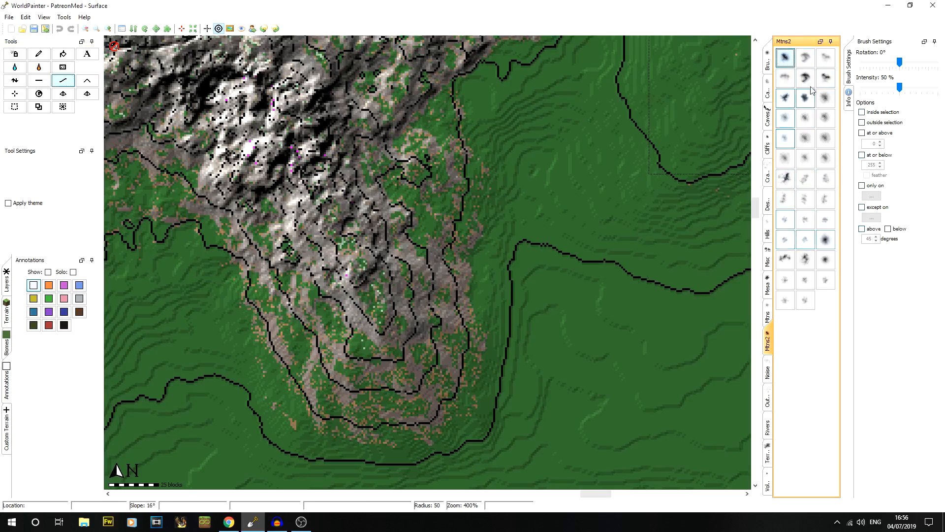
left_click(767, 62)
left_click(767, 91)
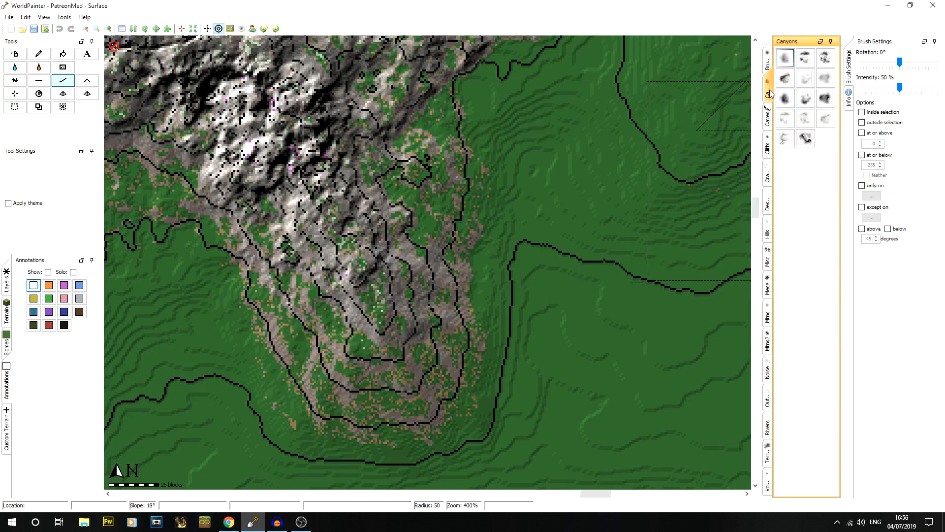
left_click(769, 224)
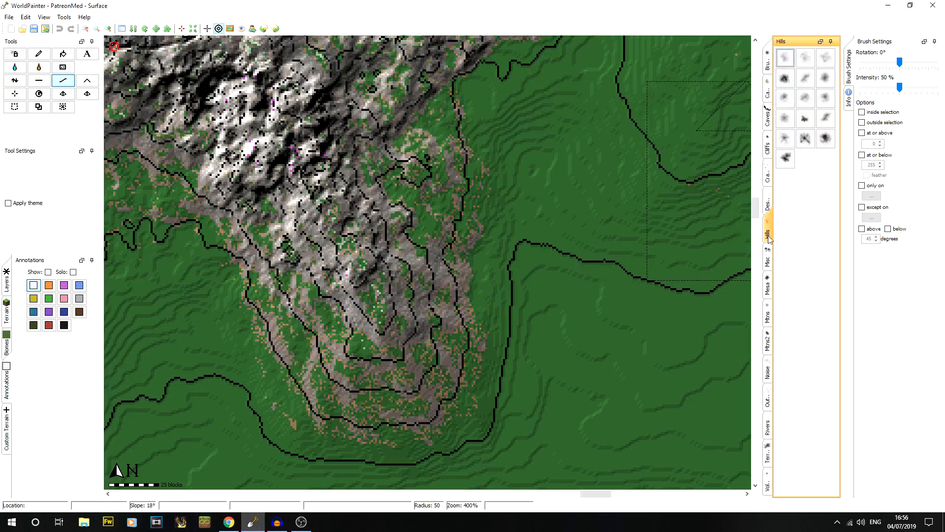
scroll(546, 165, "up", 6)
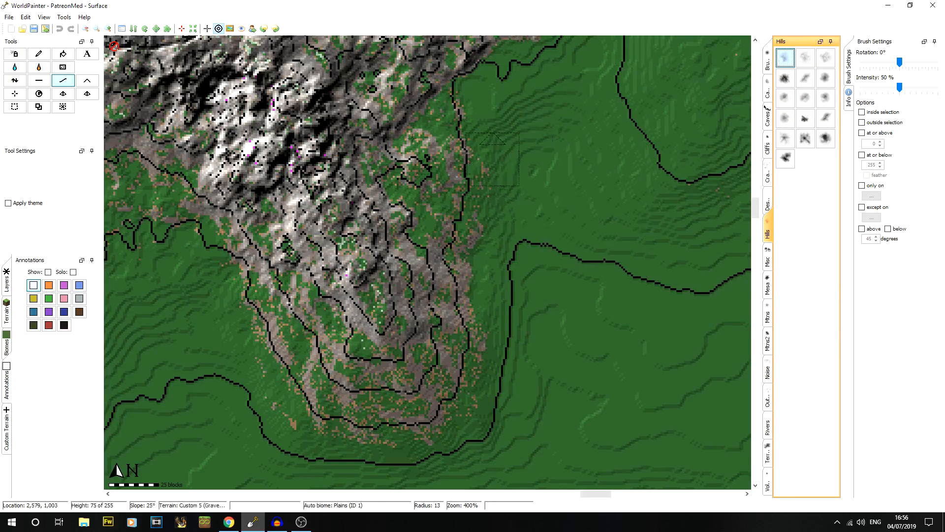
Smooth the grassy ground east of the rocky mountain spur, reducing the brush radius to 9.
left_click(108, 29)
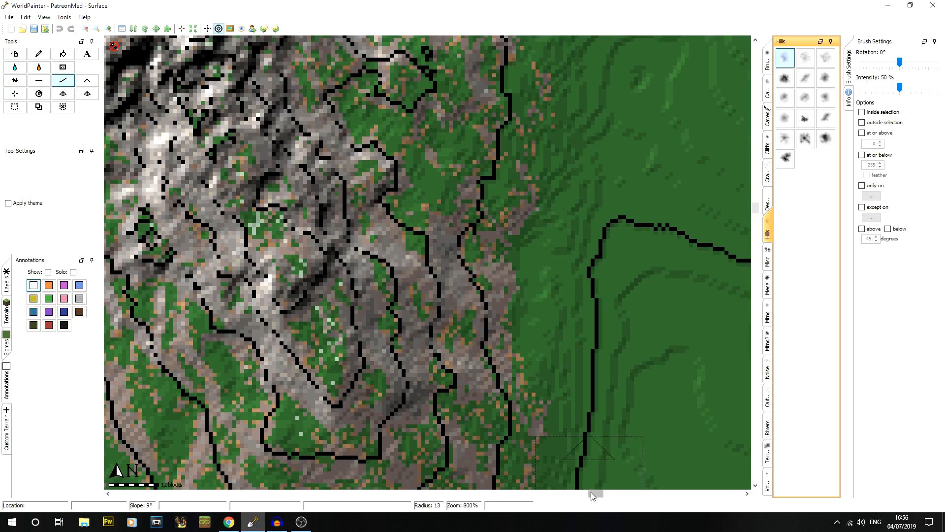
left_click_drag(593, 491, 600, 492)
scroll(429, 180, "up", 2)
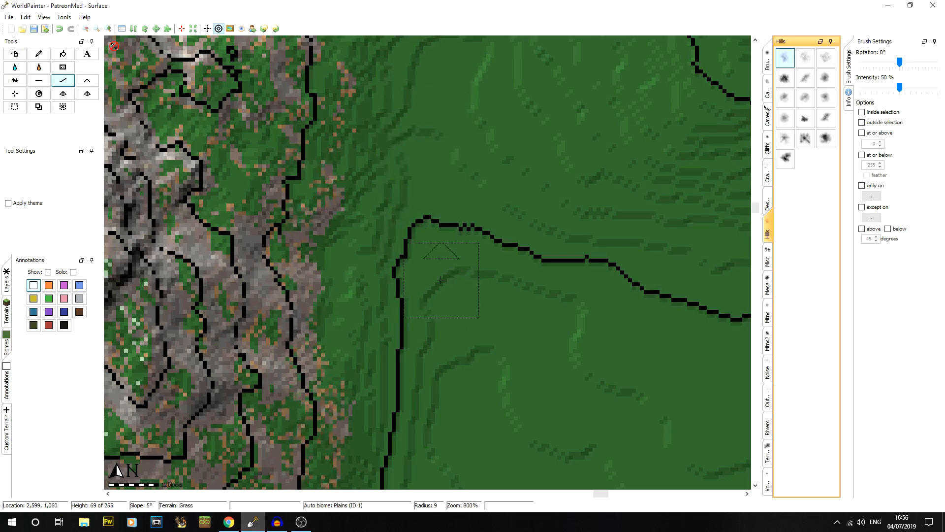
Flatten the small grass terraces east of the mountain spur, varying the brush radius between 4 and 10.
left_click(39, 80)
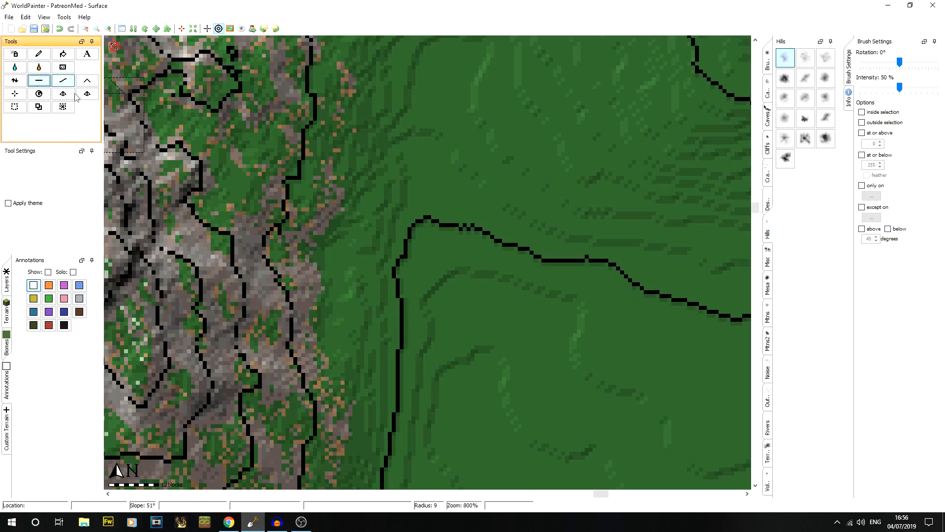
scroll(431, 291, "down", 3)
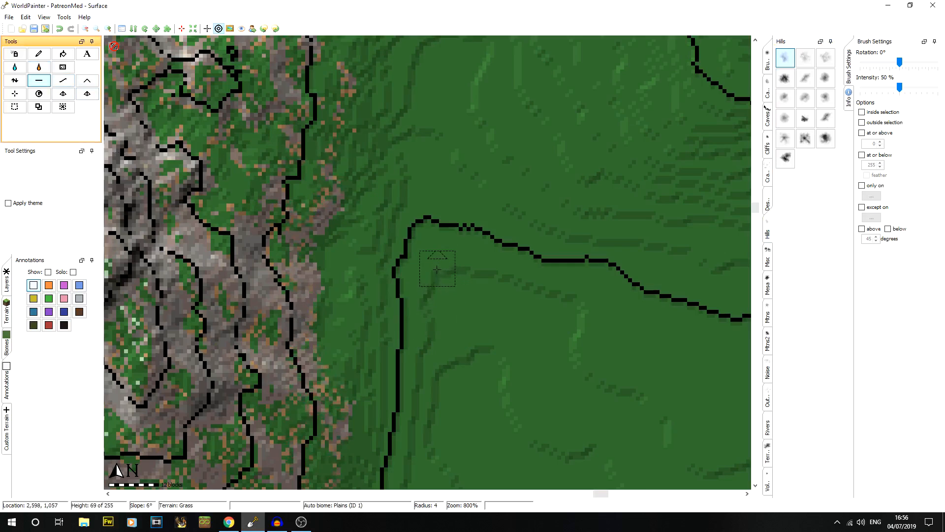
scroll(438, 274, "up", 6)
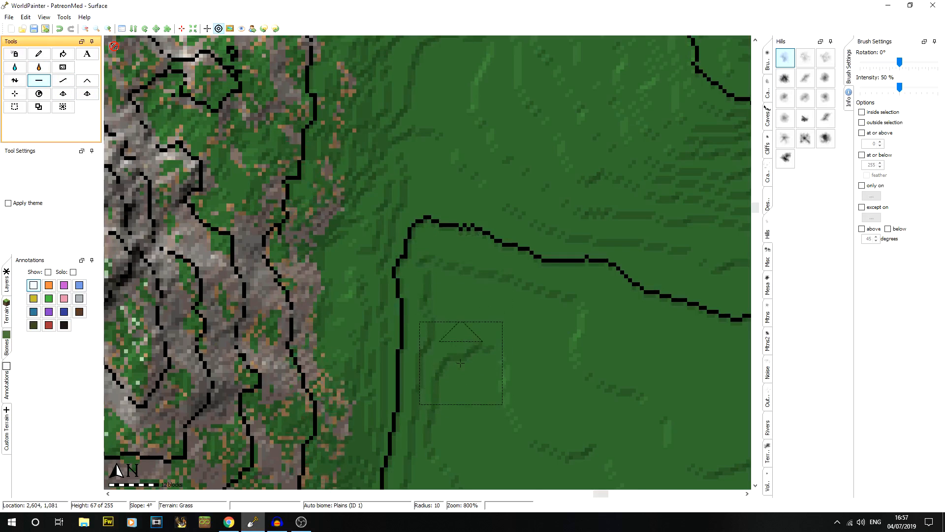
scroll(462, 347, "down", 5)
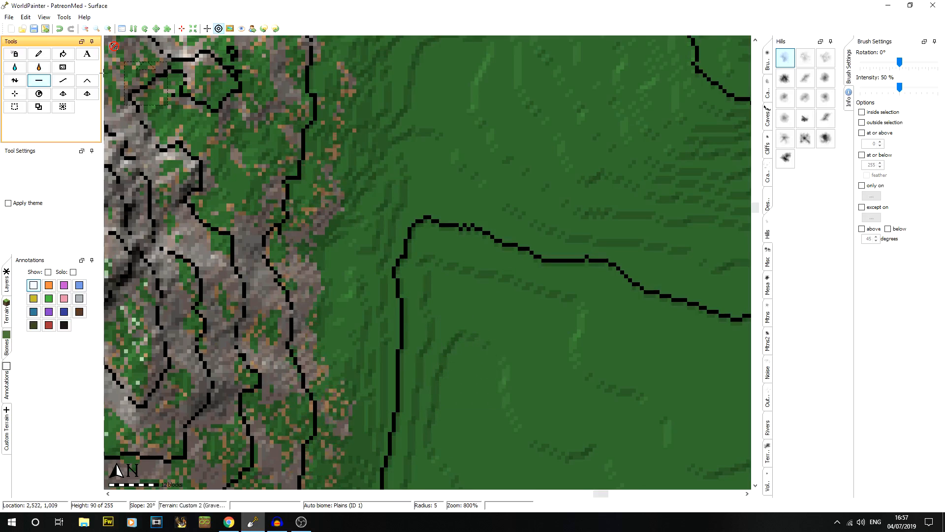
Smooth the stepped grass slopes in the northern part of the valley with brush radius 11.
left_click(64, 81)
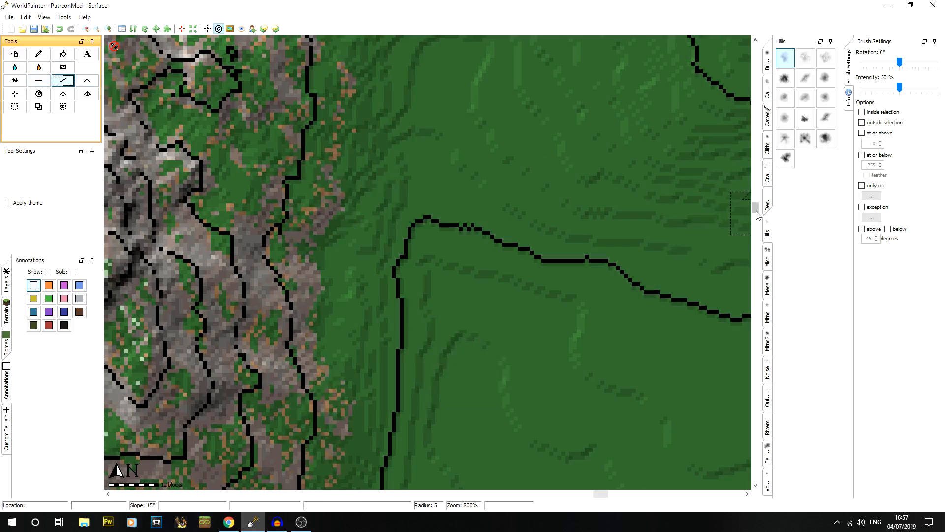
left_click_drag(756, 213, 755, 203)
scroll(448, 232, "up", 6)
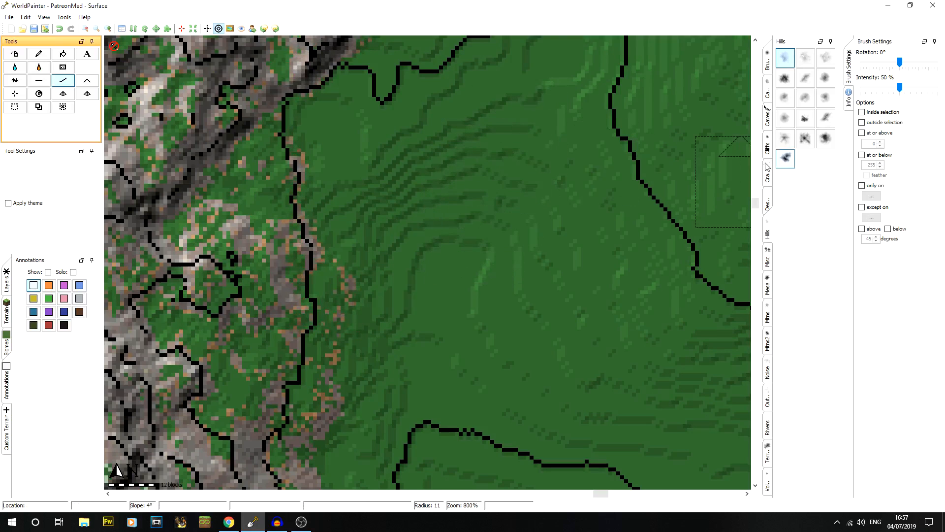
left_click_drag(756, 207, 755, 200)
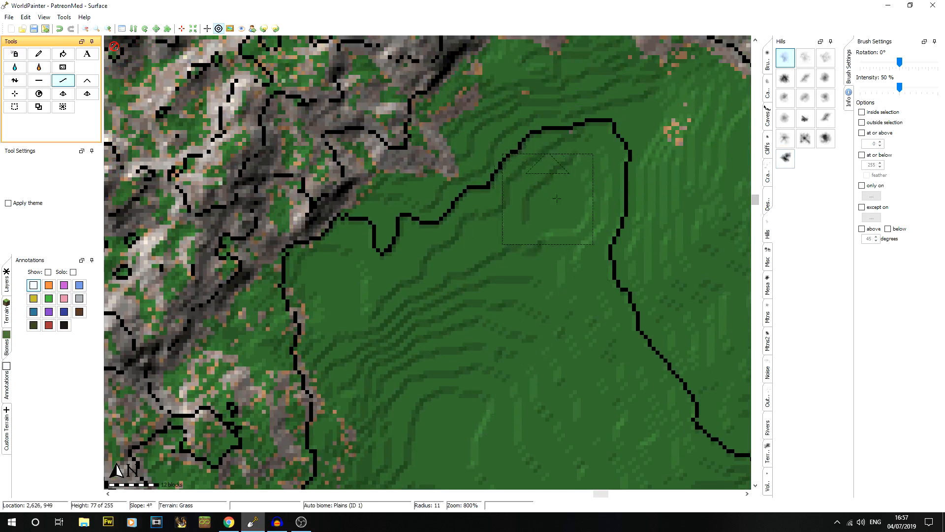
Flatten the grass ledges in the valley's northern corner at 100% intensity, varying the brush radius between 3 and 8.
left_click(39, 80)
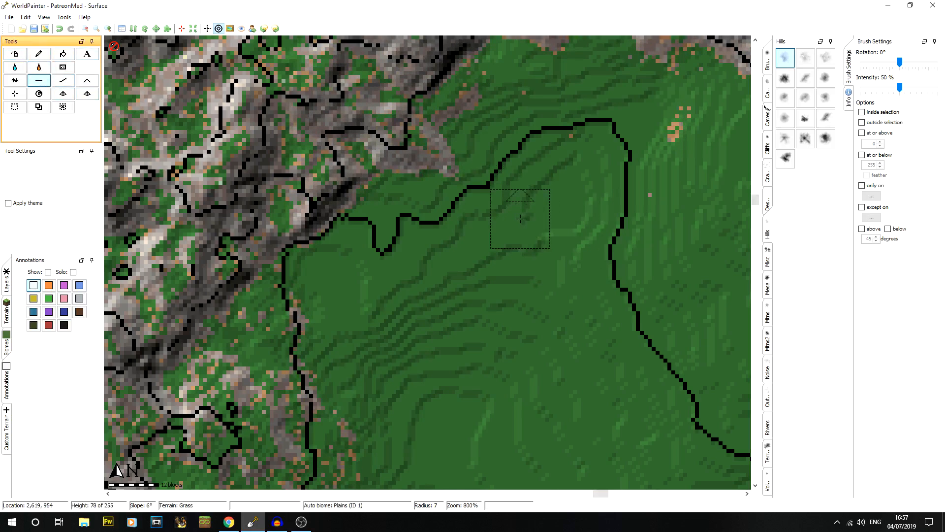
left_click_drag(900, 87, 938, 87)
scroll(512, 212, "down", 4)
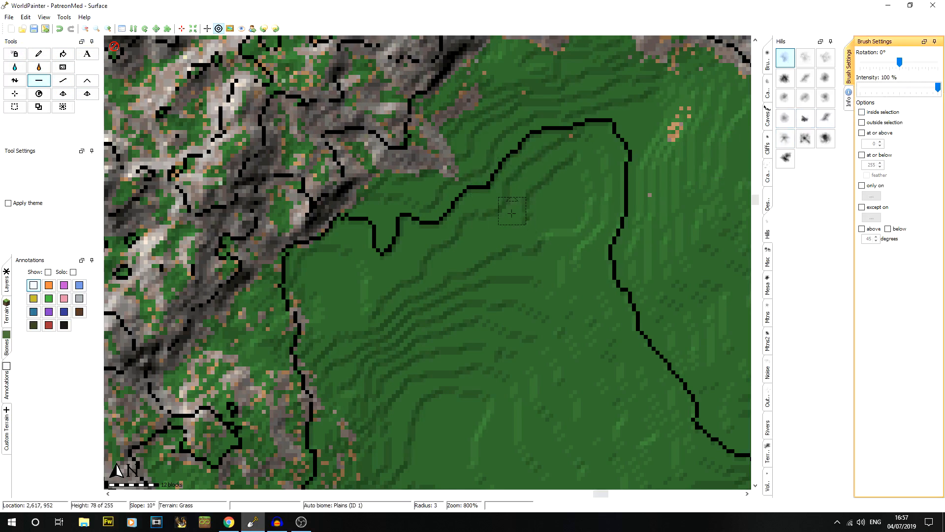
scroll(552, 201, "up", 5)
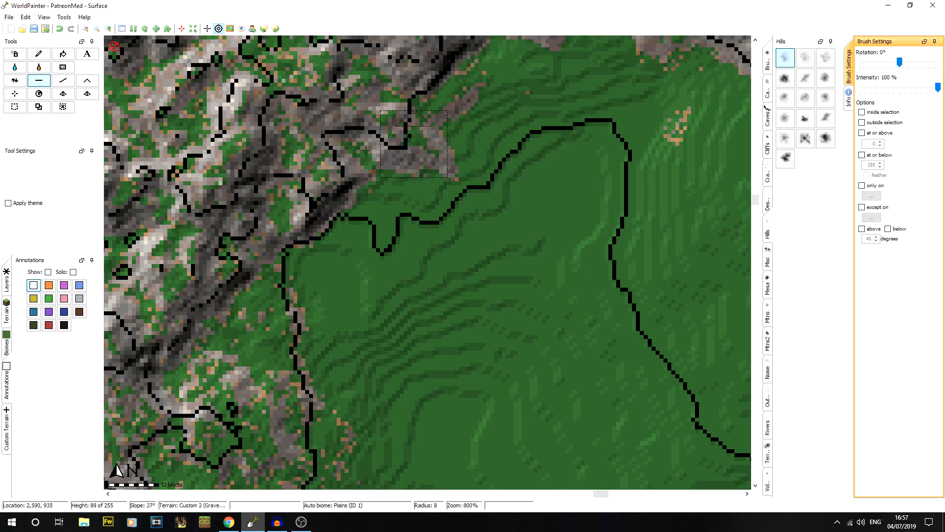
Flatten the grass along the inside of the northern contour bend with brush radius 4.
left_click(39, 80)
scroll(578, 160, "down", 4)
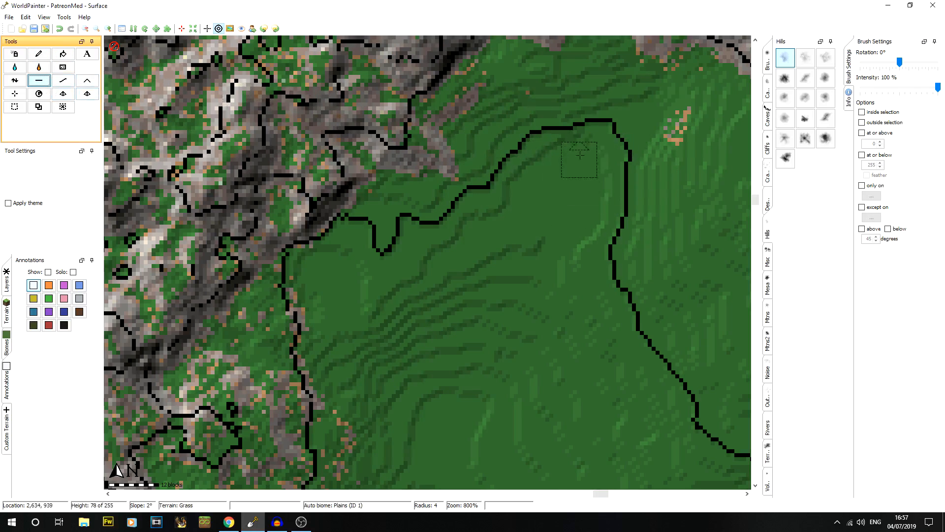
mouse_move(598, 132)
left_mouse_down()
mouse_move(565, 143)
mouse_move(584, 143)
left_mouse_up()
Try flattening the grassy slope below the western mountains with brush radius 6, and undo the change.
scroll(590, 159, "up", 2)
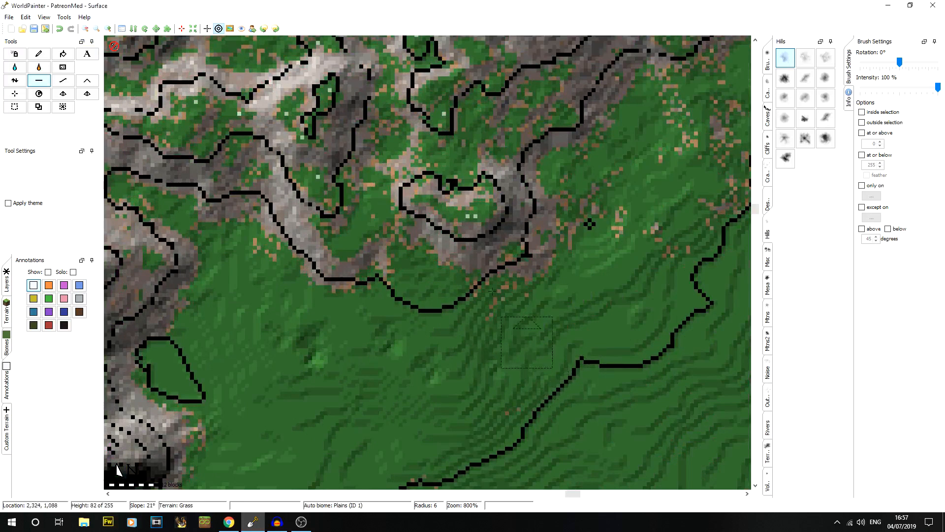
left_click(59, 29)
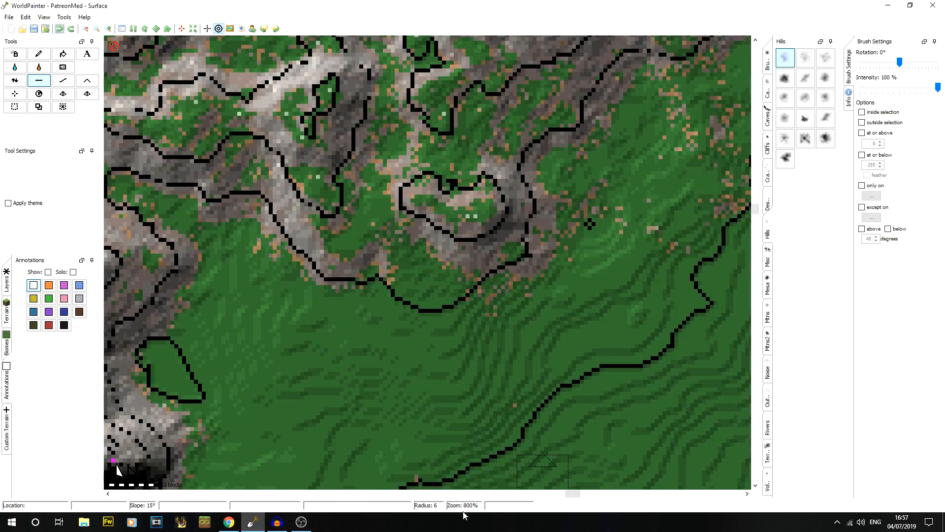
Show the annotations again so that the planned river courses appear over the reshaped valley.
left_click_drag(574, 494, 615, 494)
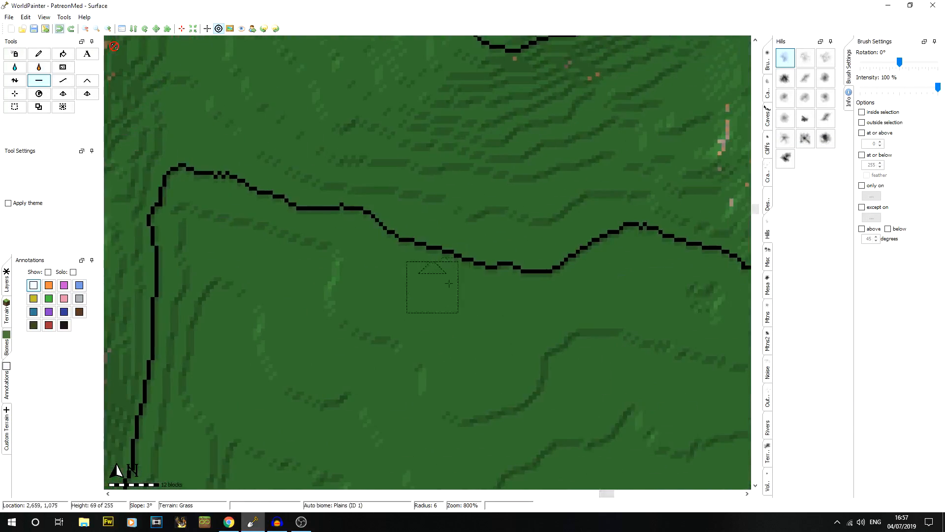
left_click_drag(754, 210, 754, 209)
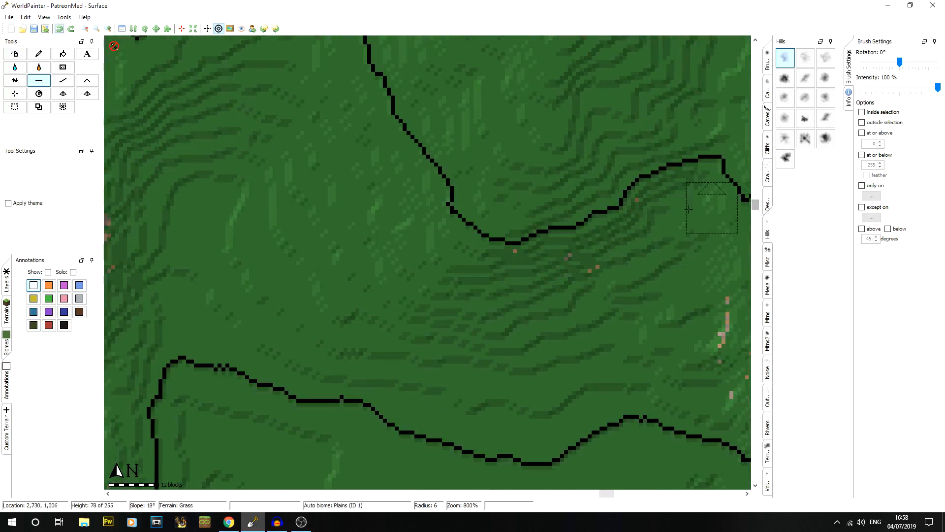
left_click(86, 29)
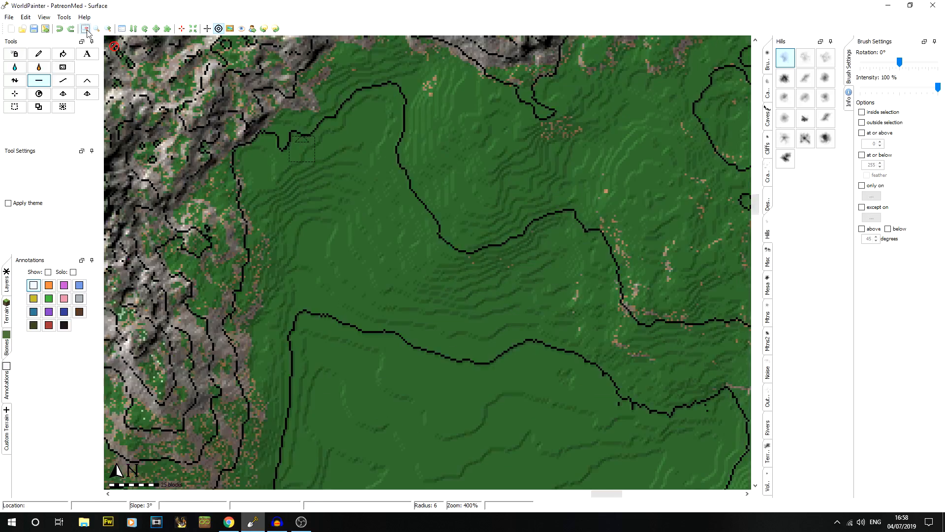
left_click(85, 29)
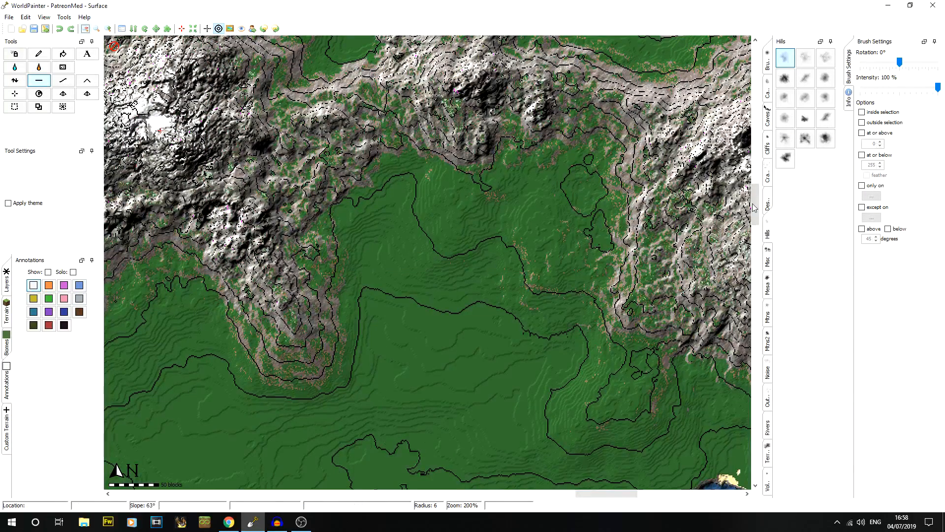
left_click_drag(756, 211, 757, 234)
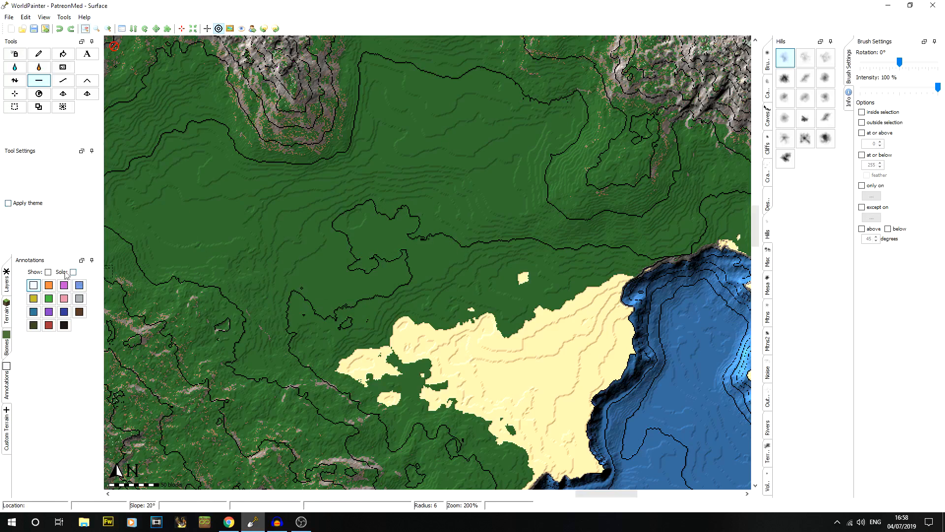
left_click(48, 272)
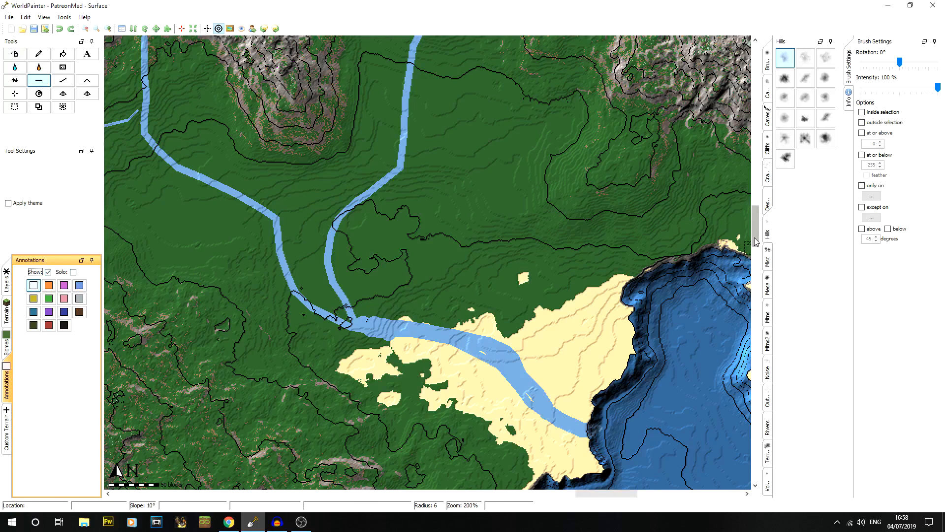
left_click_drag(758, 240, 760, 226)
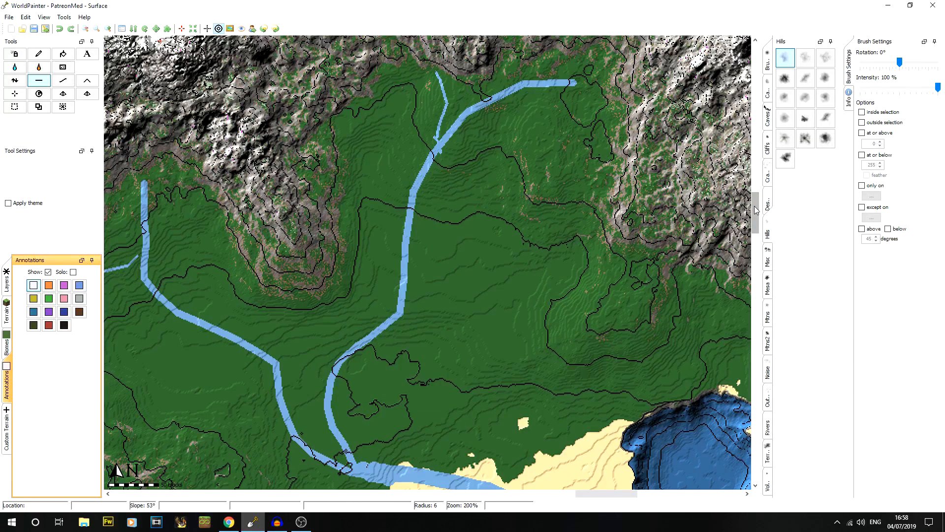
Start creating a new custom ground cover layer.
left_click(7, 431)
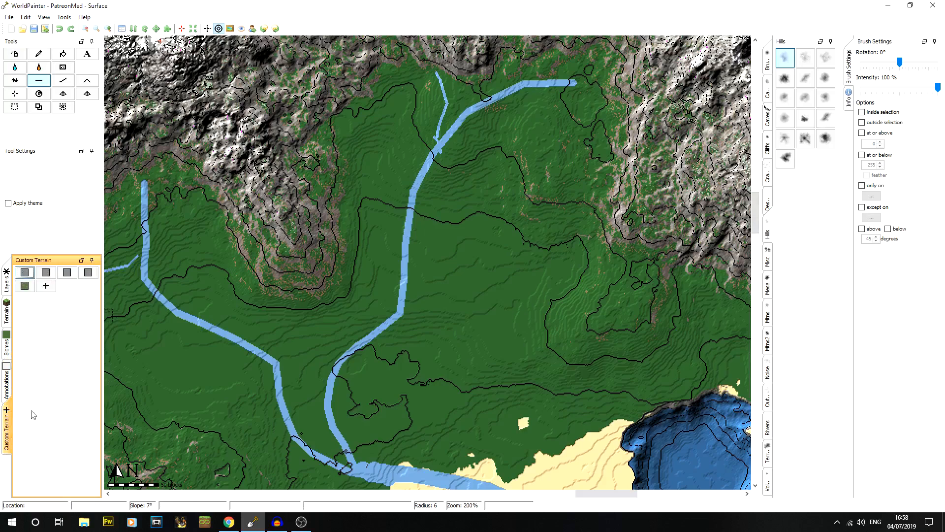
left_click(6, 285)
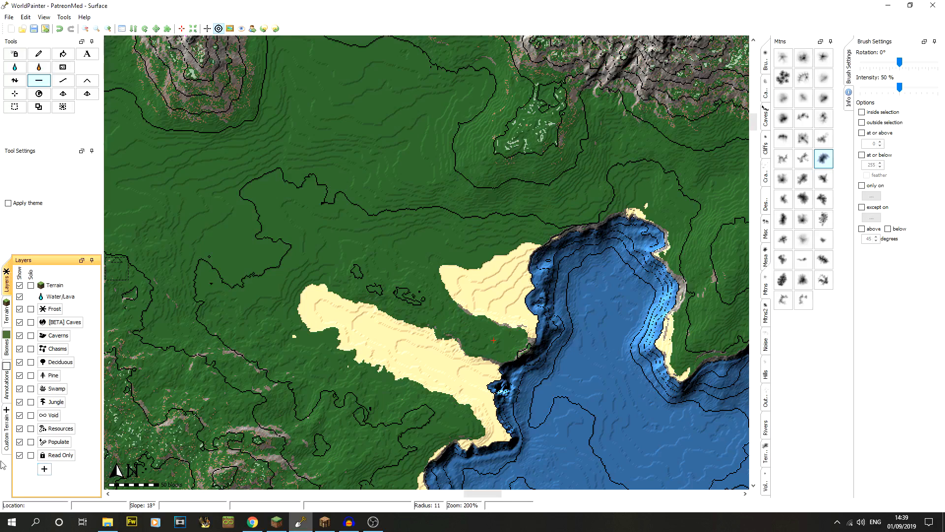
left_click(44, 469)
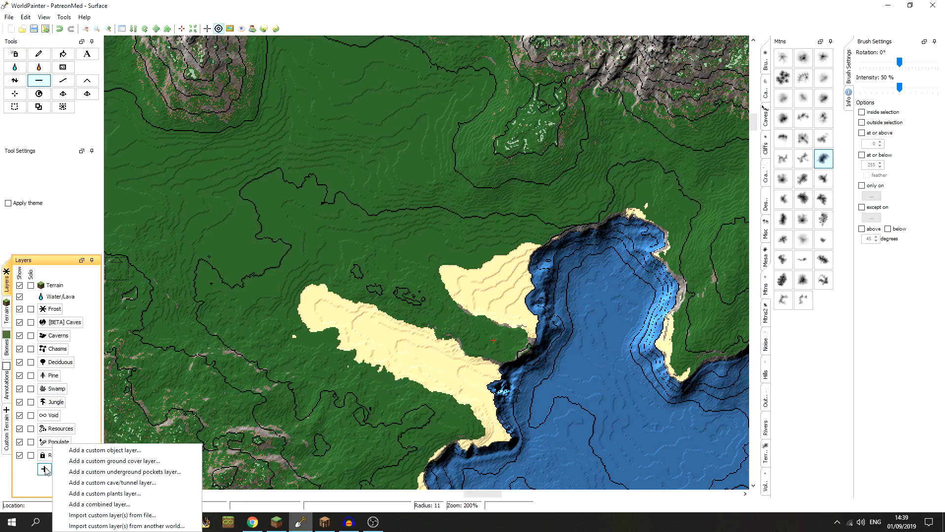
left_click(151, 463)
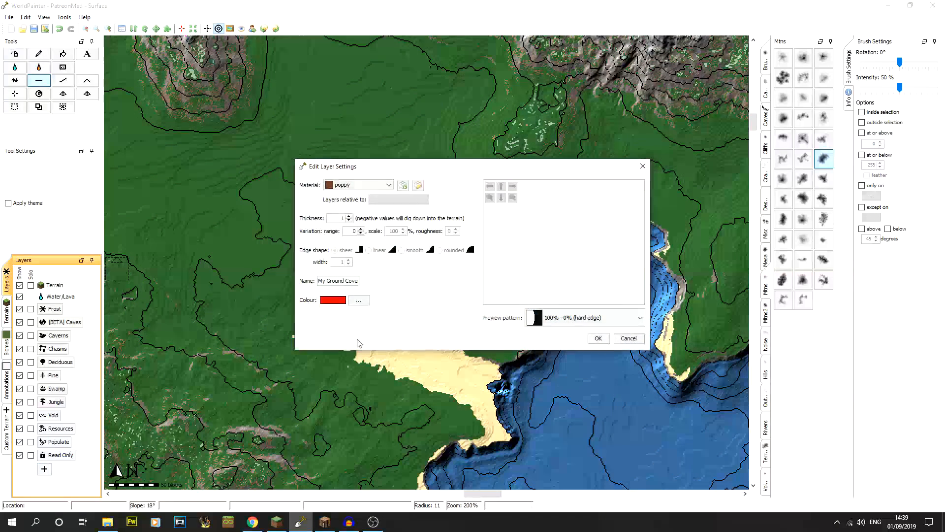
Create a new custom material for the ground cover layer and name it Water.
left_click(369, 187)
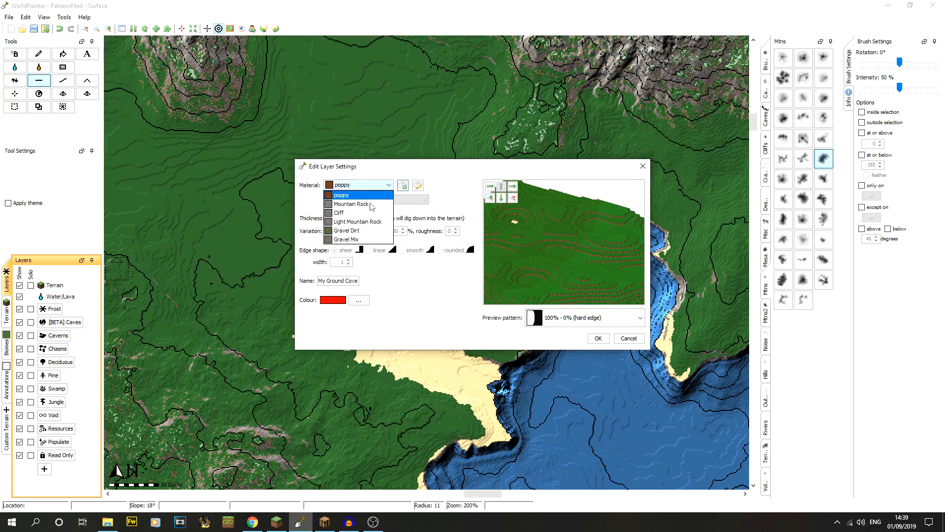
left_click(404, 187)
left_click(403, 186)
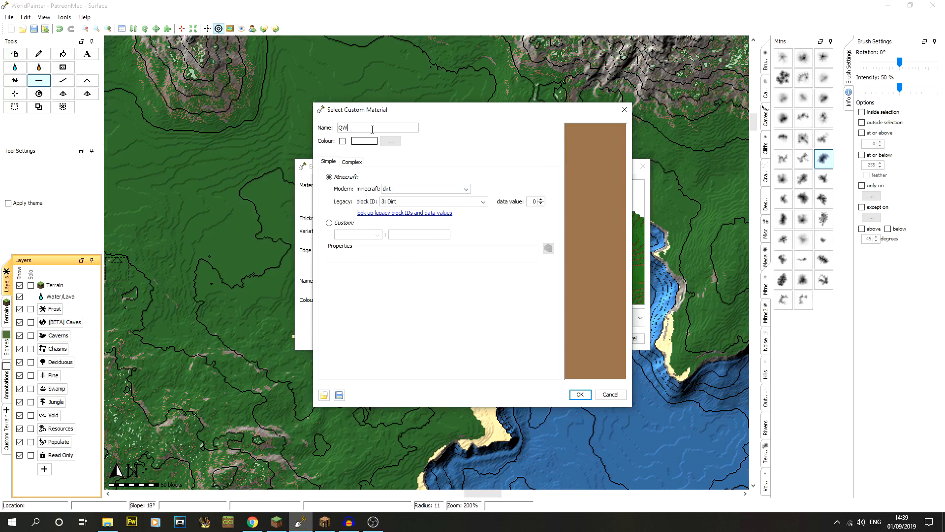
type("Water")
Set the custom material's Minecraft block to water, with legacy block ID 8: Water.
left_click(423, 191)
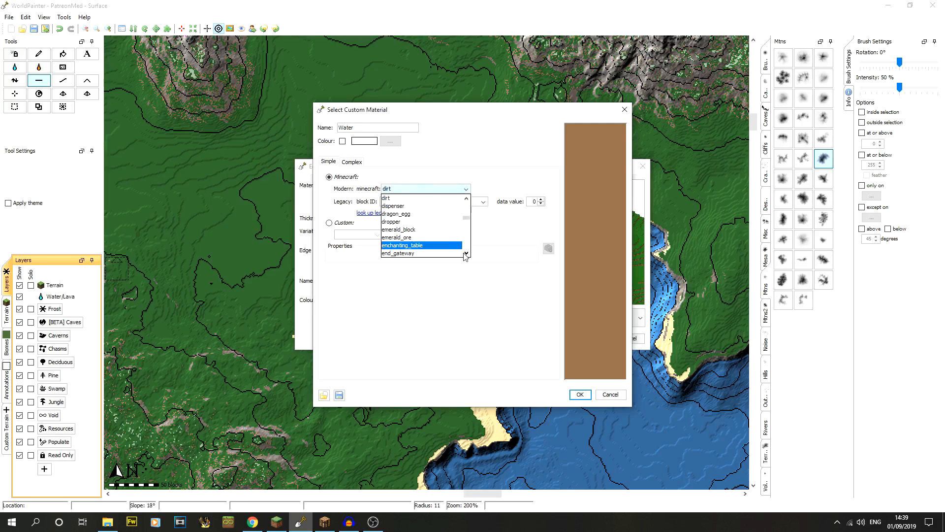
left_click(467, 199)
left_click(467, 199)
left_click(467, 199)
left_click(467, 200)
left_click(465, 198)
left_click_drag(465, 217, 465, 217)
left_click(466, 249)
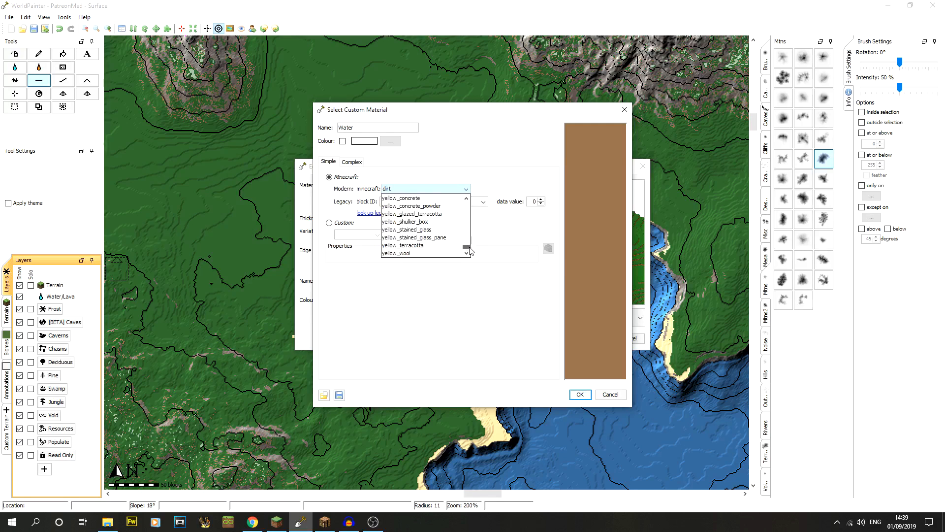
left_click(466, 198)
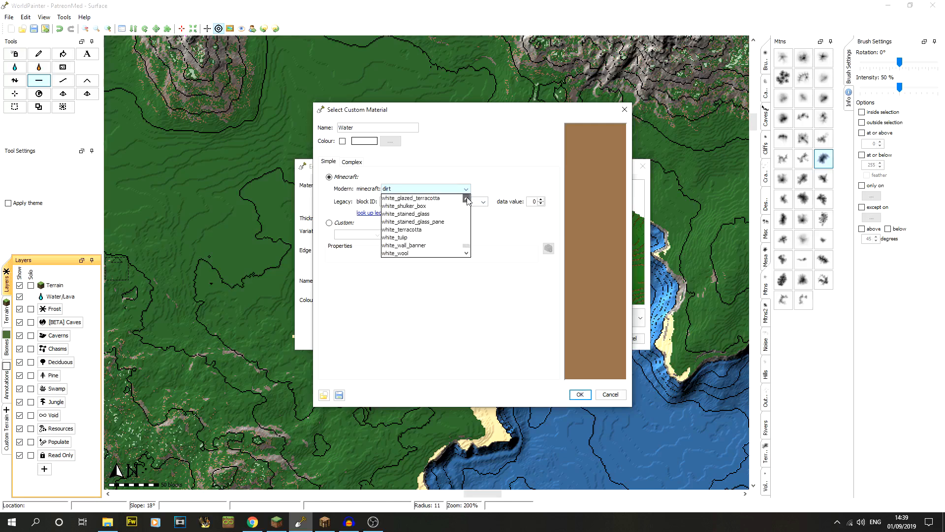
left_click(466, 198)
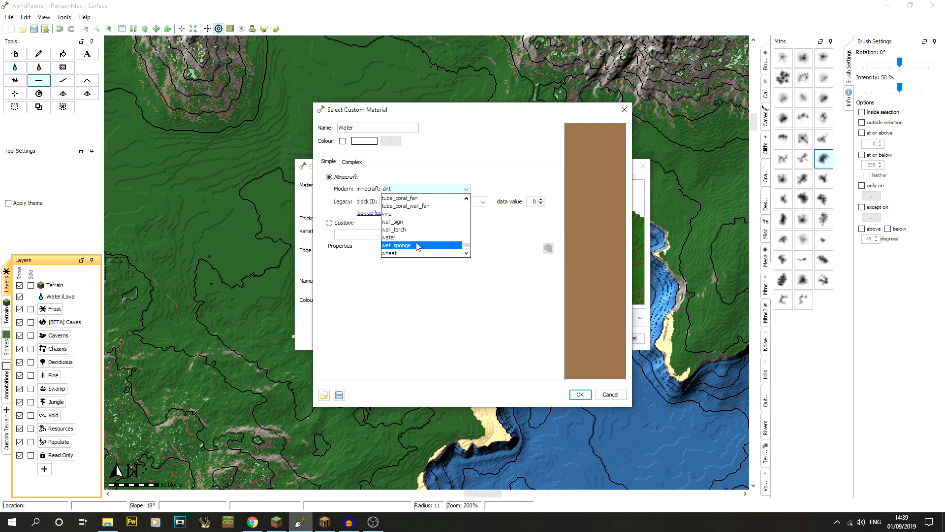
left_click(399, 238)
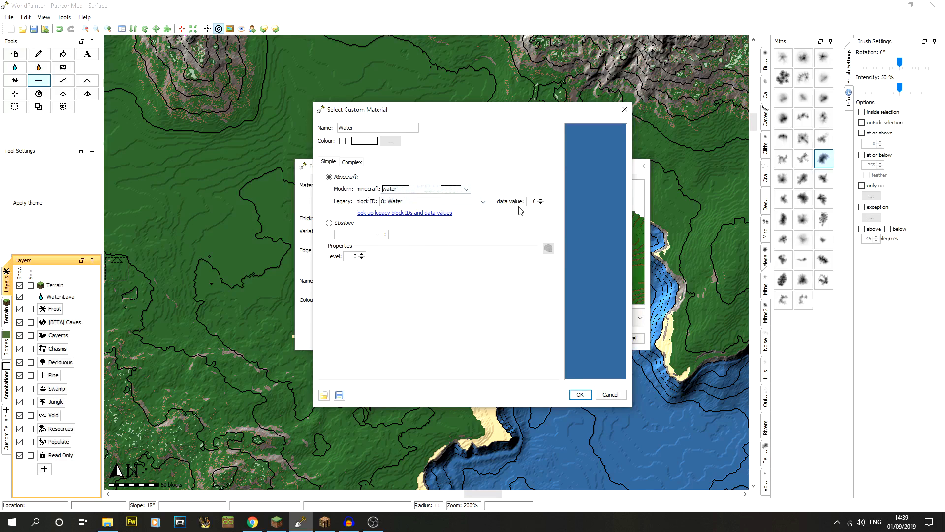
left_click(382, 202)
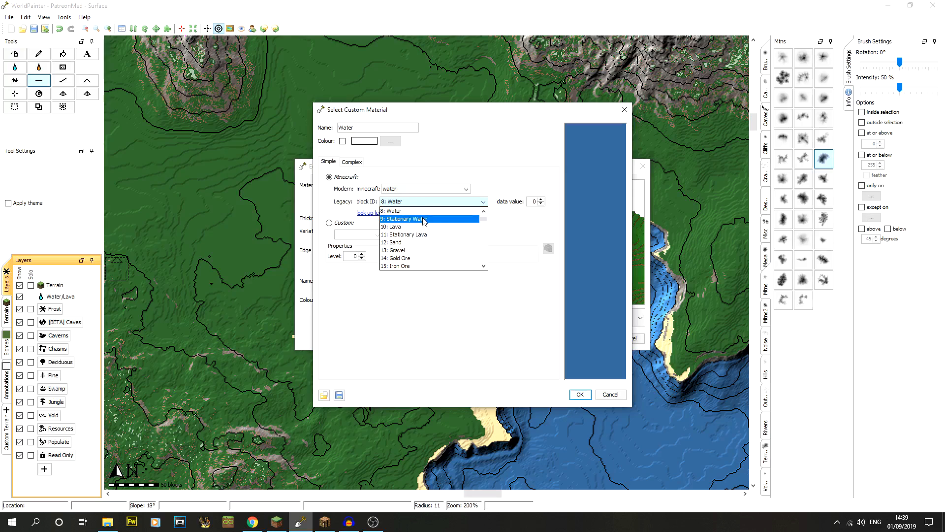
left_click(427, 211)
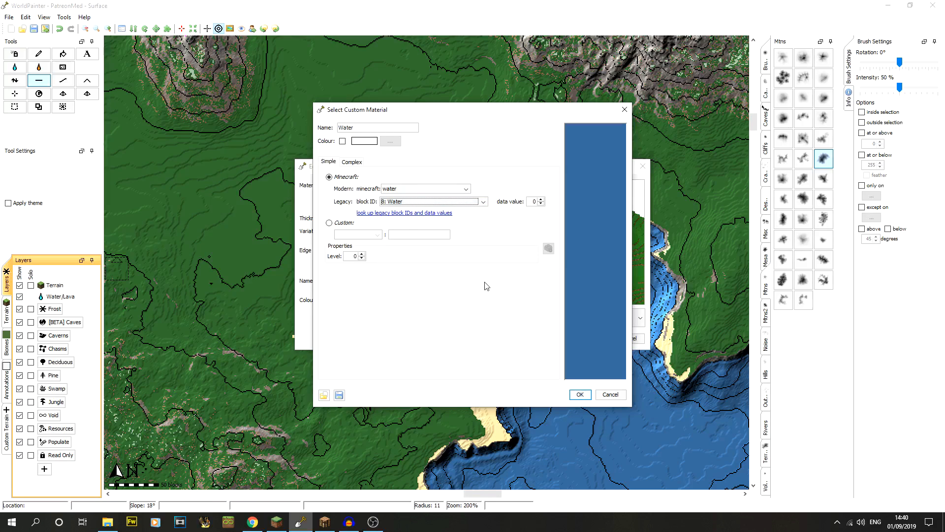
Give the Water material a custom cyan colour and accept the material.
left_click(342, 142)
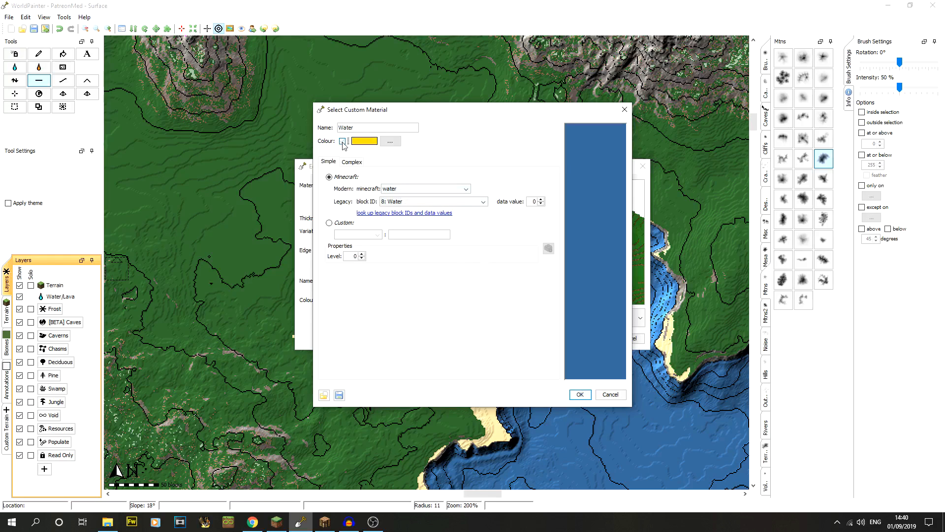
left_click(390, 141)
left_click(379, 236)
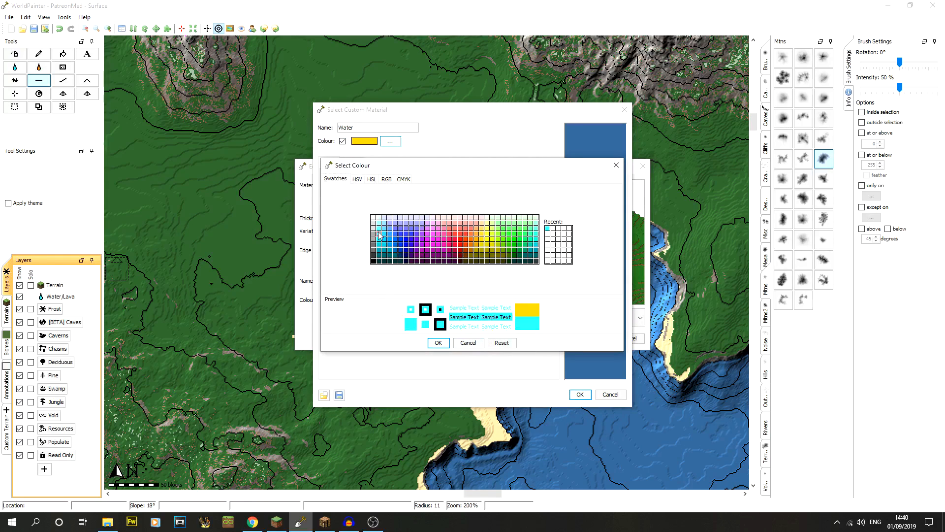
left_click(438, 343)
double_click(365, 130)
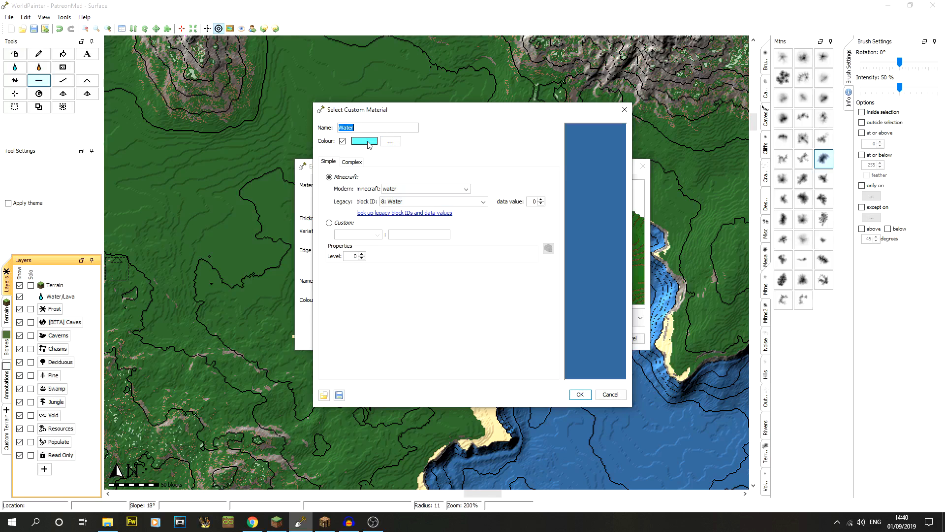
left_click(581, 395)
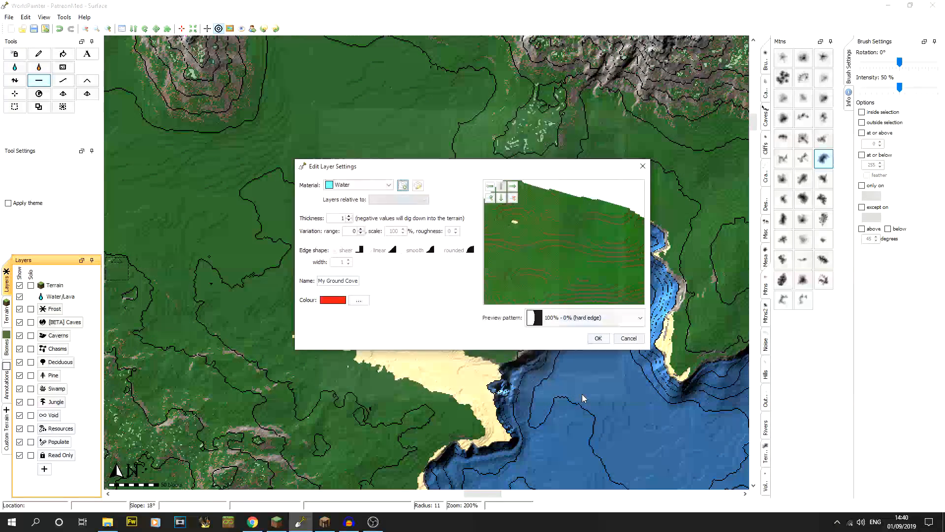
Set the ground cover layer's colour to cyan and name the layer Stream.
left_click(361, 303)
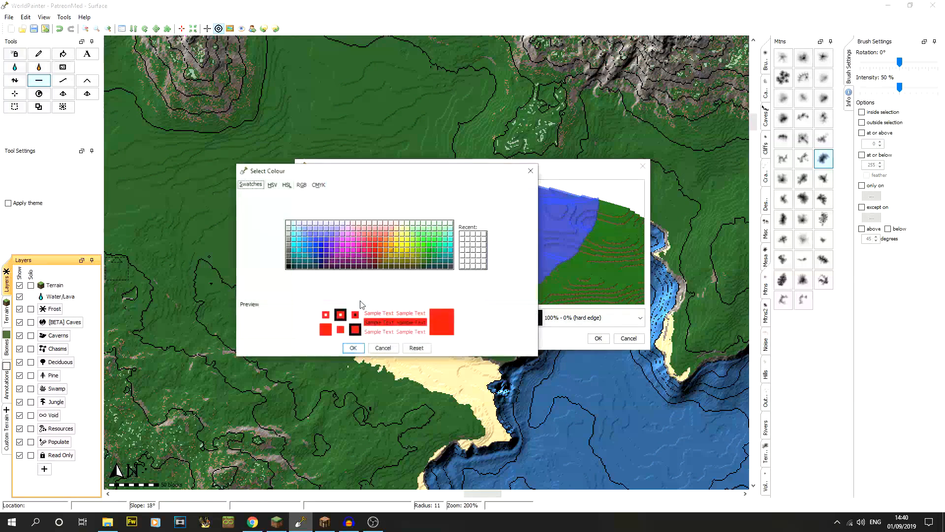
left_click(295, 237)
left_click(353, 348)
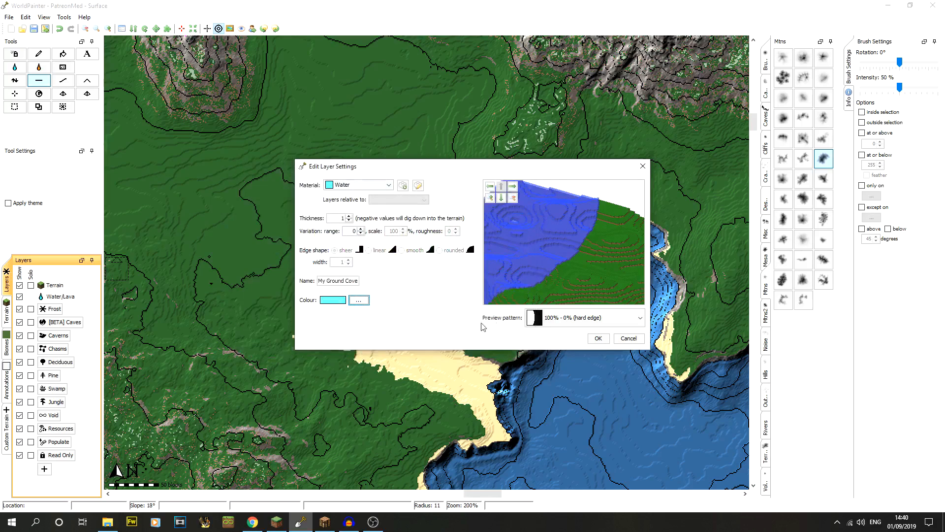
left_click_drag(358, 280, 277, 283)
key("BackSpace")
type("Stream")
Set the layer's thickness to -1 and variation range to 2, keep the 100% - 0% (hard edge) preview pattern, and create the layer.
left_click(349, 221)
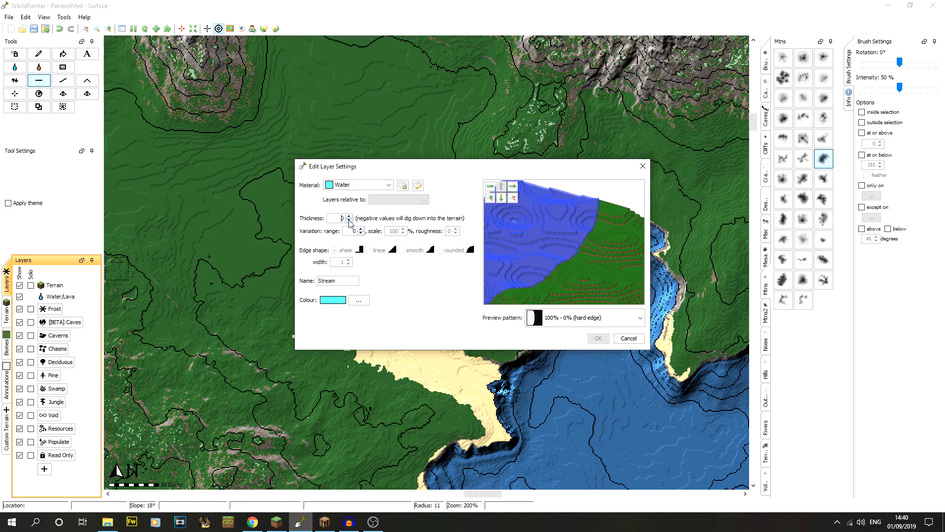
left_click(349, 221)
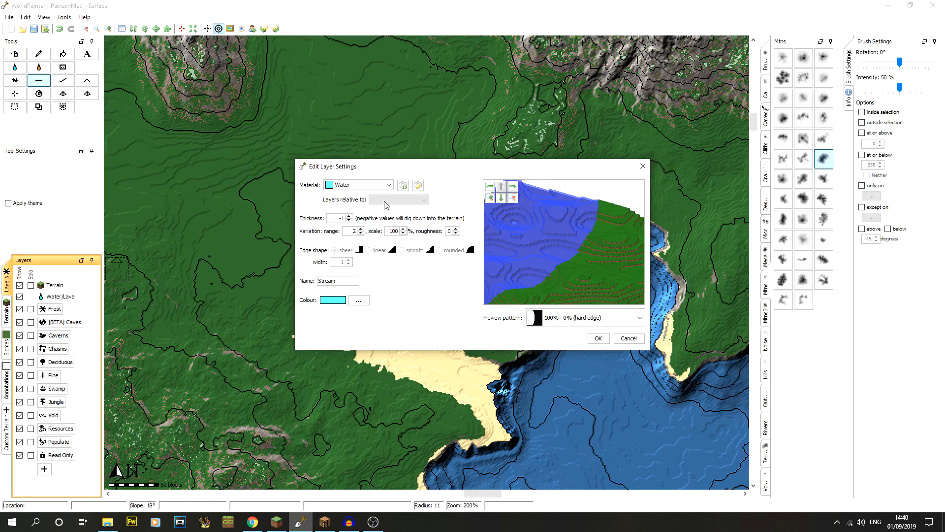
left_click(349, 281)
left_click(581, 318)
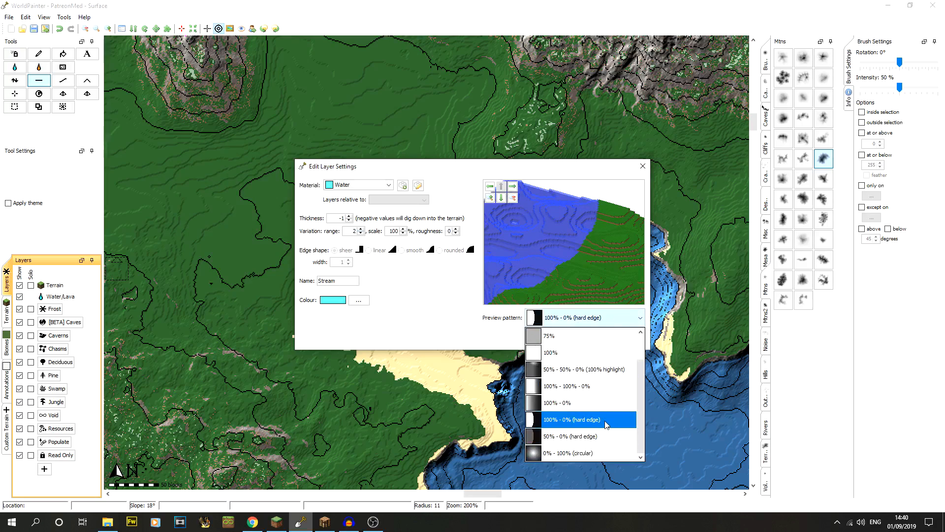
left_click(605, 421)
left_click(591, 321)
left_click(593, 322)
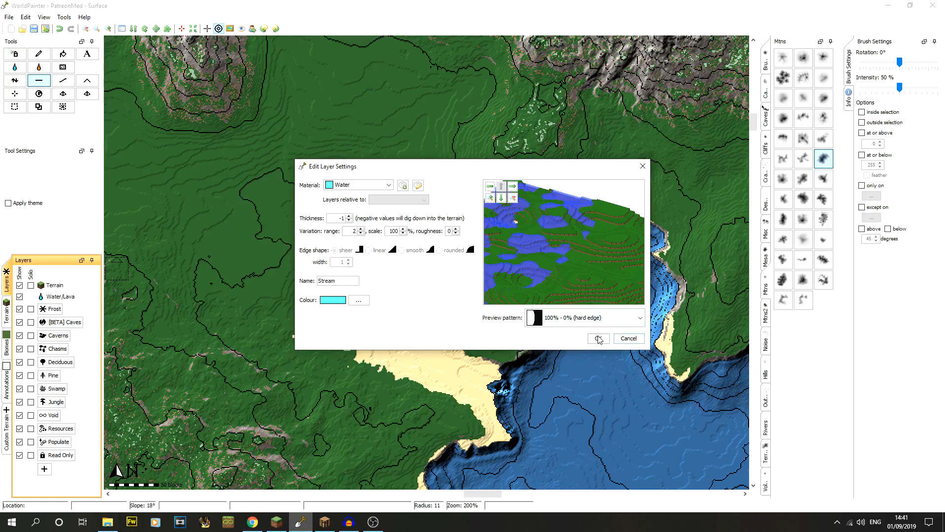
left_click(599, 339)
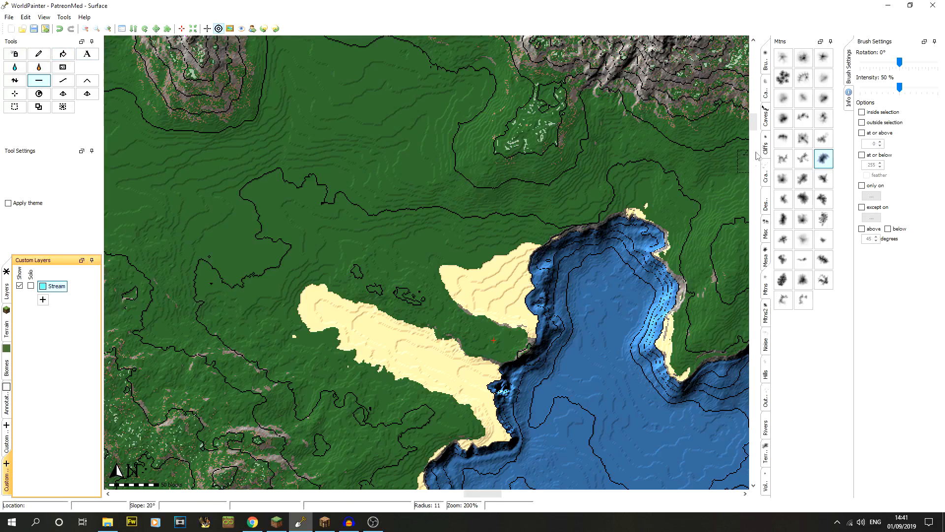
Set up the Pencil for painting the Stream layer in the northern valley, using the Constant Circle brush at 100% intensity.
left_click_drag(753, 121, 753, 112)
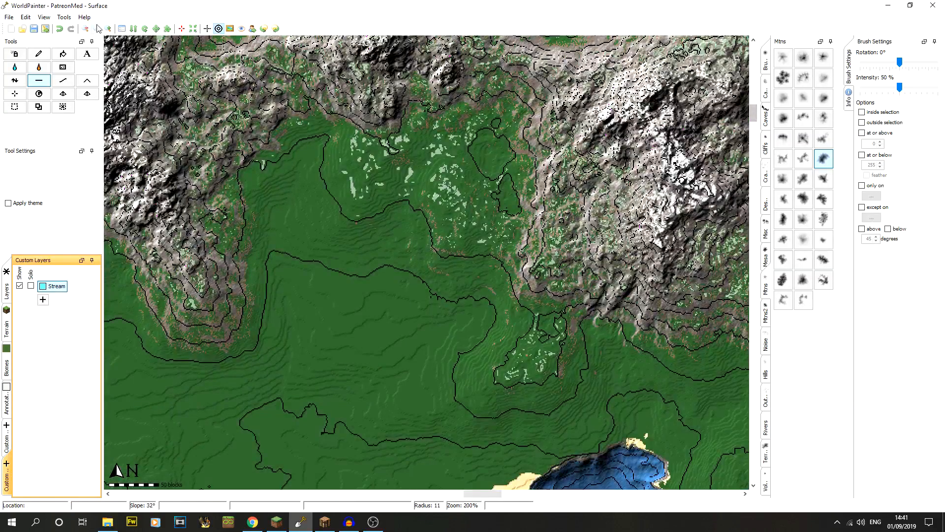
left_click(112, 28)
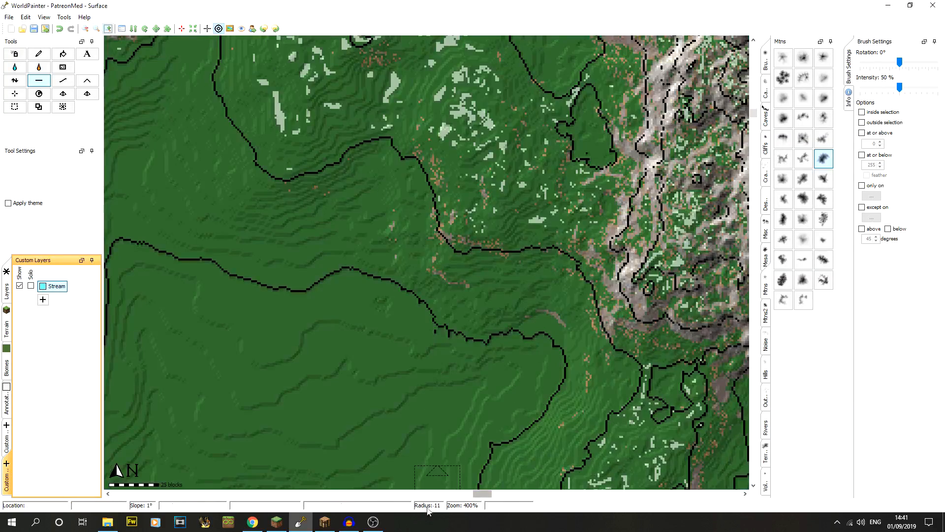
left_click_drag(474, 491, 474, 493)
left_click_drag(753, 112, 753, 111)
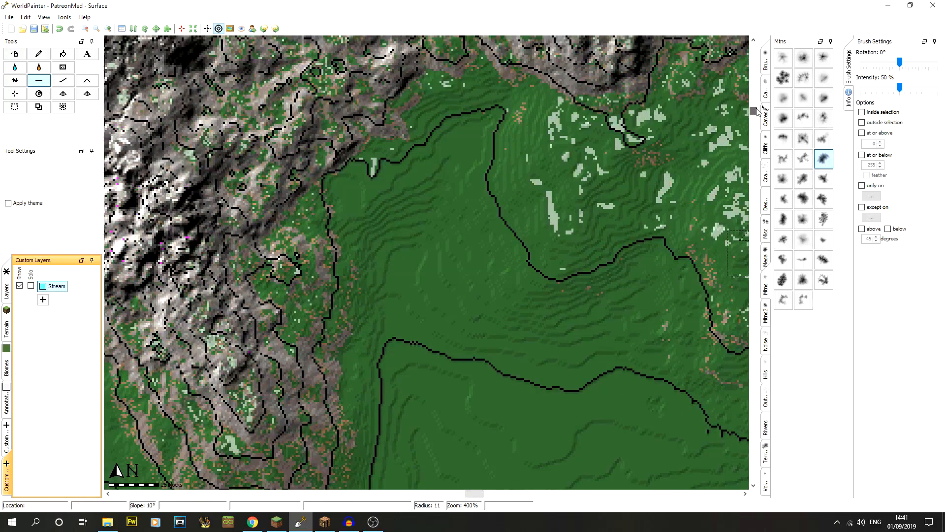
left_click(36, 57)
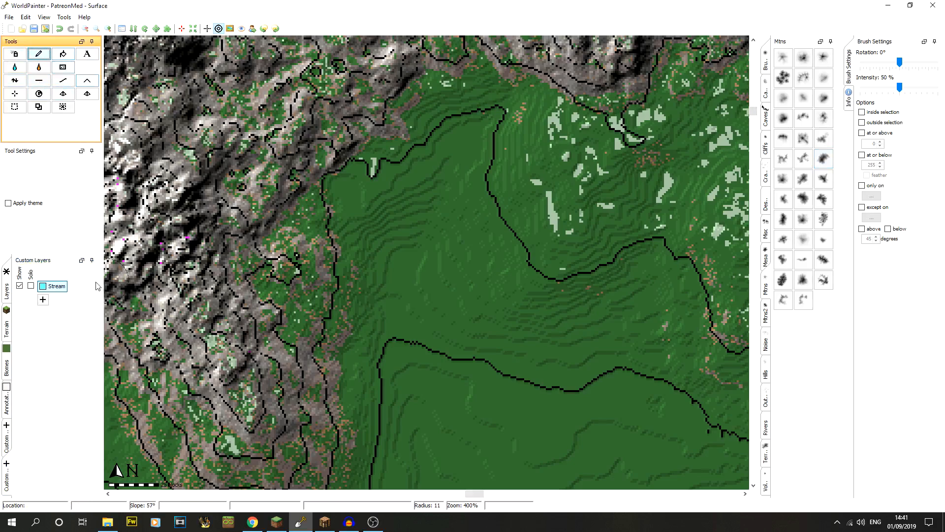
left_click(766, 63)
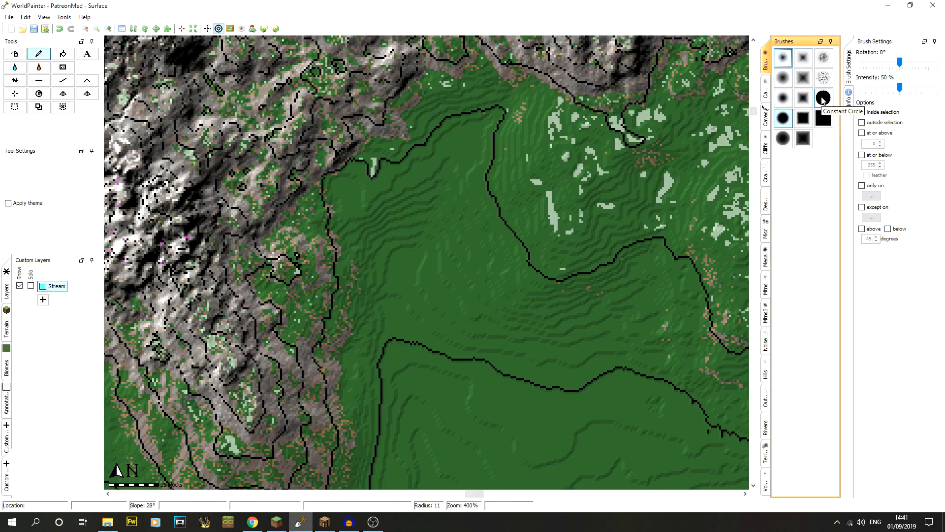
left_click(824, 98)
left_click_drag(900, 87, 938, 88)
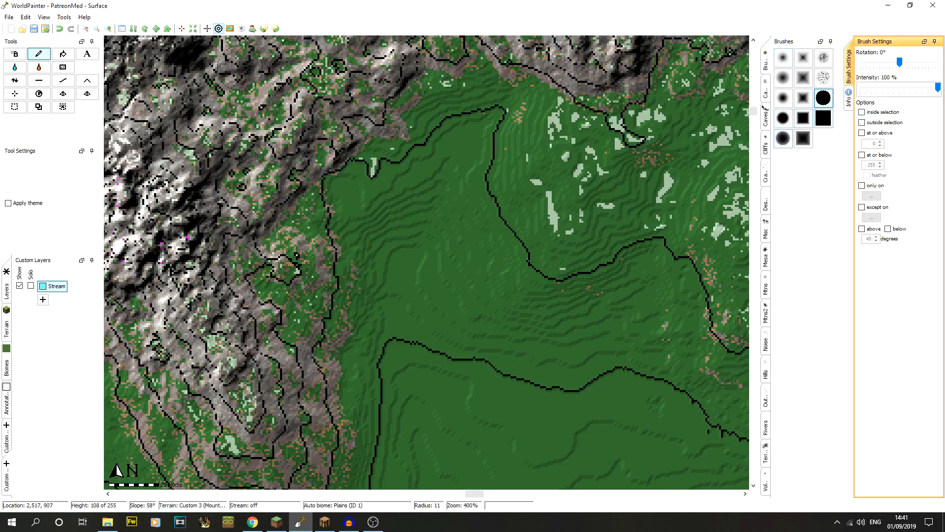
Paint a thin Stream line with brush radius 0 from inside the northern contour bend southwest down the valley, and thicken its upper stretch.
left_click(108, 30)
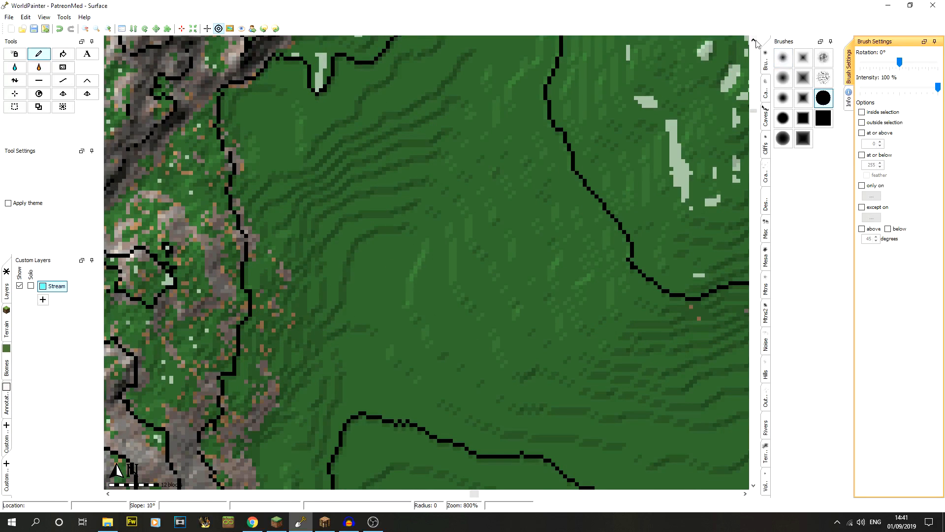
left_click_drag(754, 109, 756, 110)
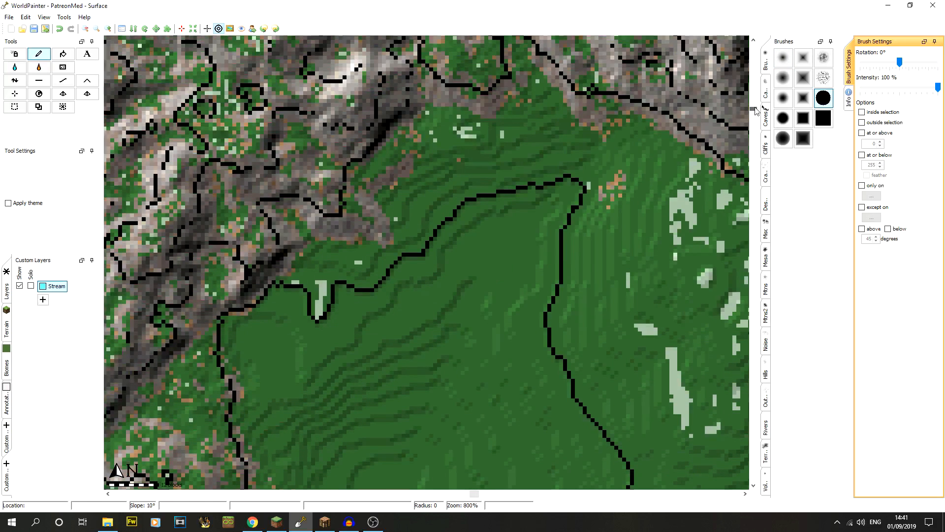
mouse_move(549, 208)
left_mouse_down()
mouse_move(482, 282)
mouse_move(446, 377)
left_mouse_up()
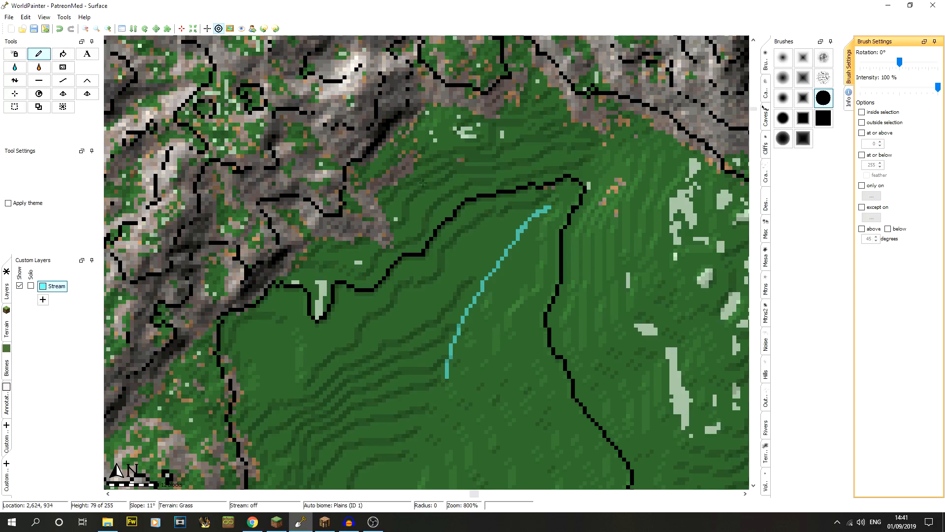
left_click(109, 30)
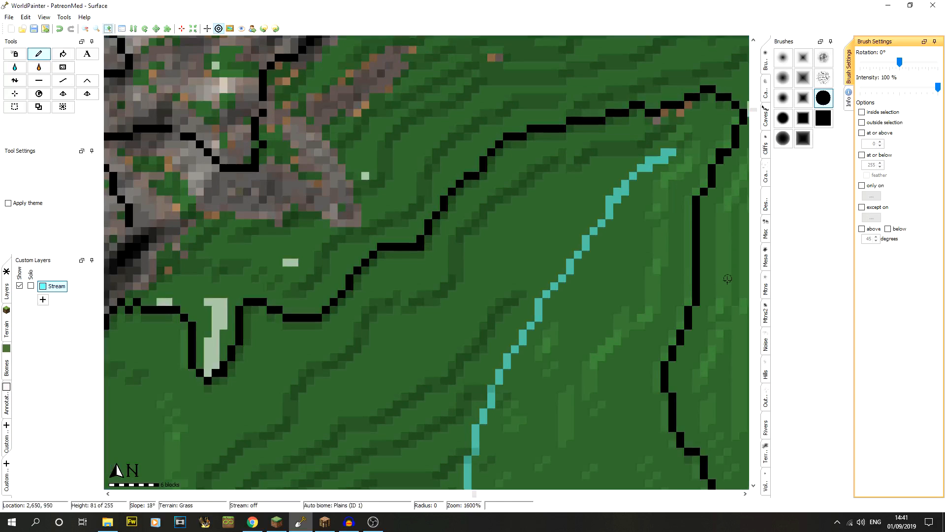
mouse_move(603, 216)
left_mouse_down()
mouse_move(566, 286)
mouse_move(524, 326)
left_mouse_up()
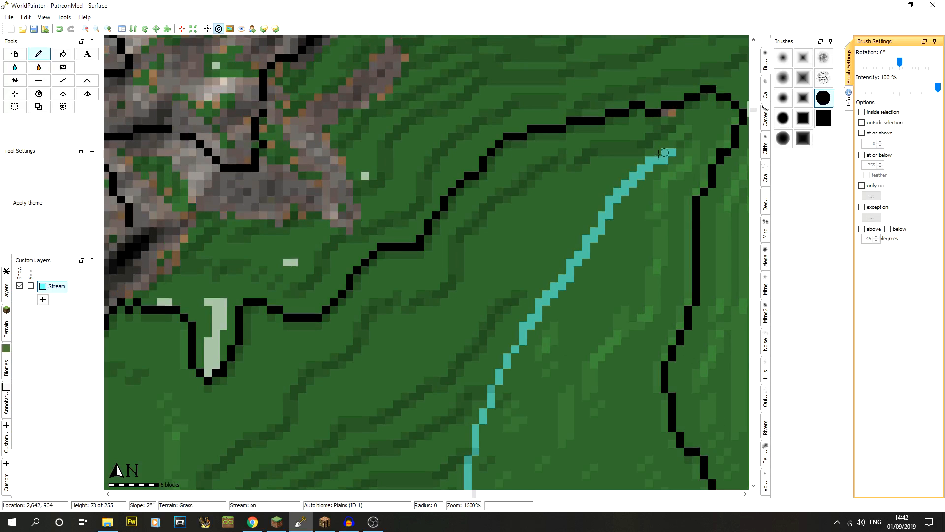
Extend the Stream line's upper end northeast through the black contour bend to just beyond it.
left_click_drag(679, 153, 728, 113)
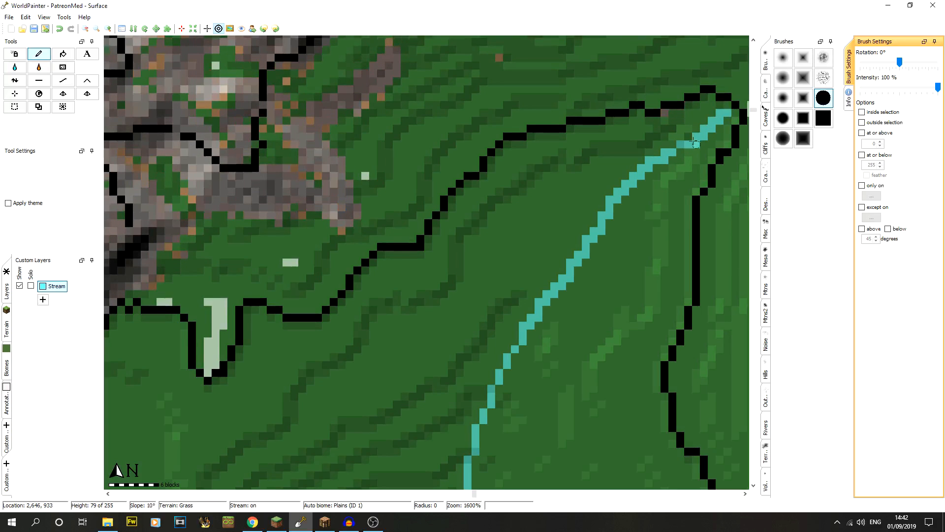
left_click(745, 494)
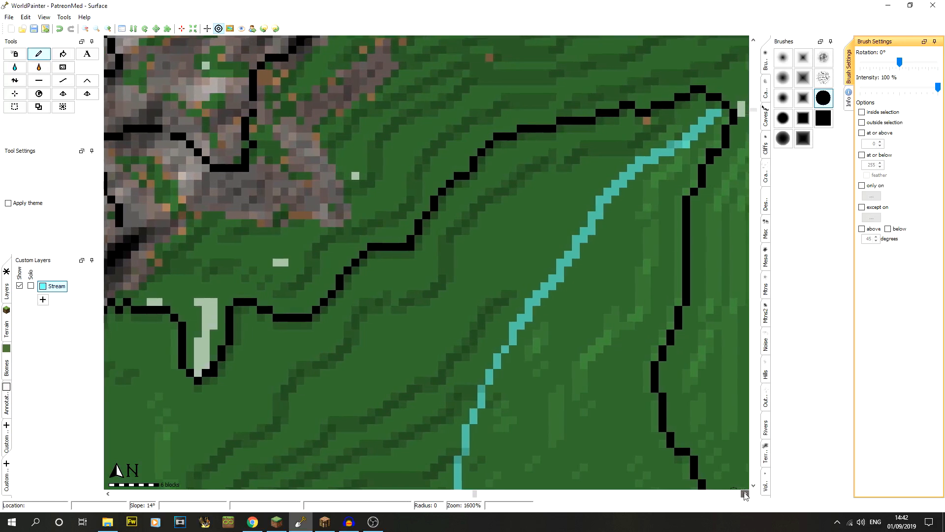
key("ctrl+minus")
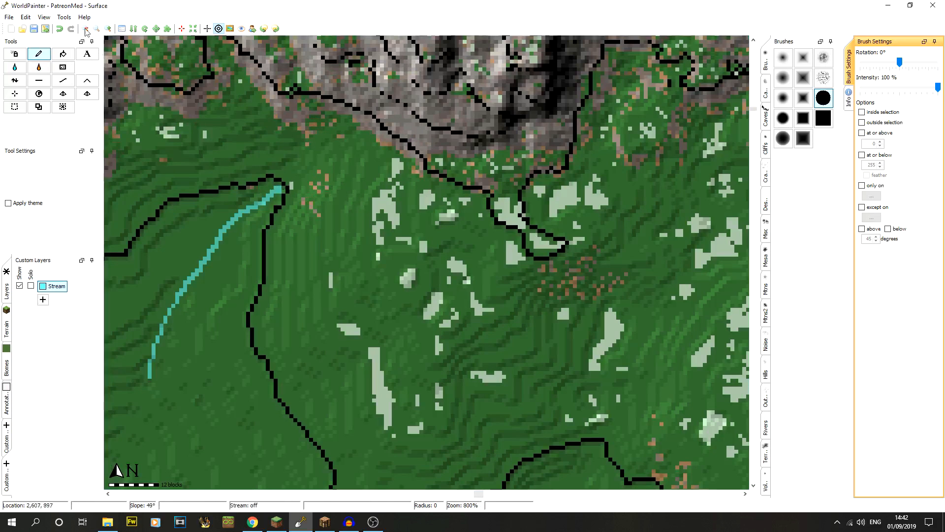
left_click(25, 17)
left_click(41, 29)
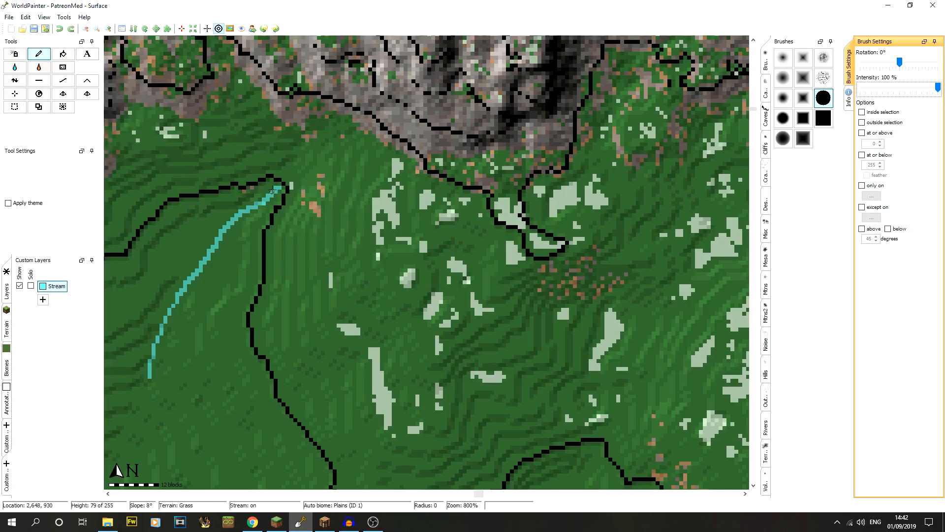
left_click_drag(283, 176, 295, 170)
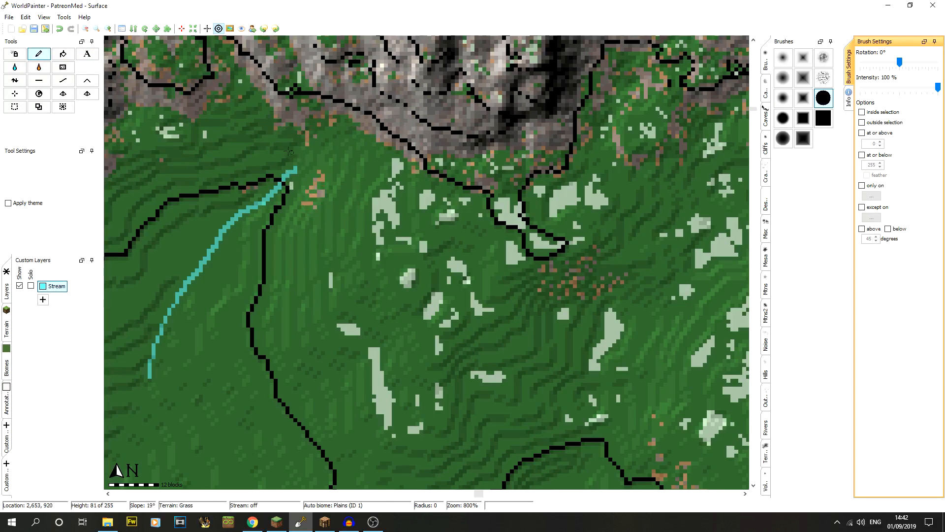
Undo the stray Stream strokes painted across the grassland beside the coast.
scroll(492, 394, "down", 6)
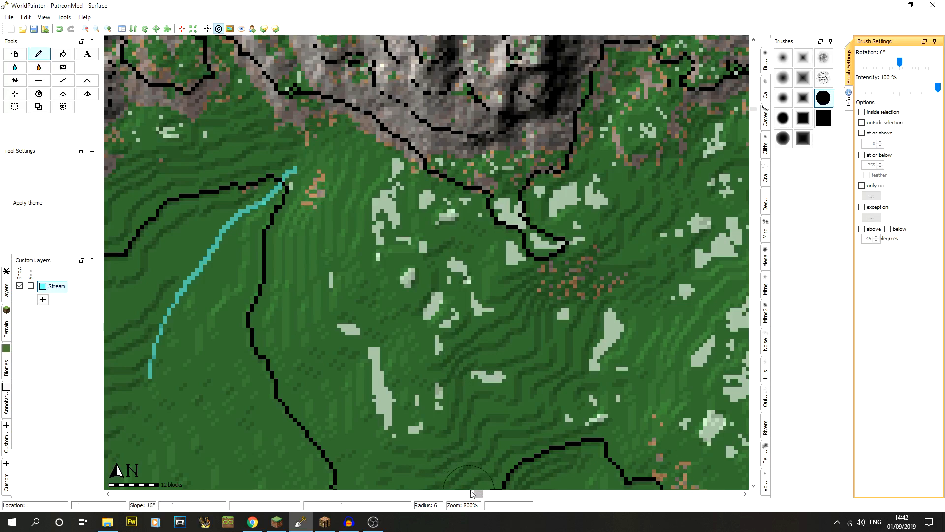
left_click_drag(480, 494, 475, 494)
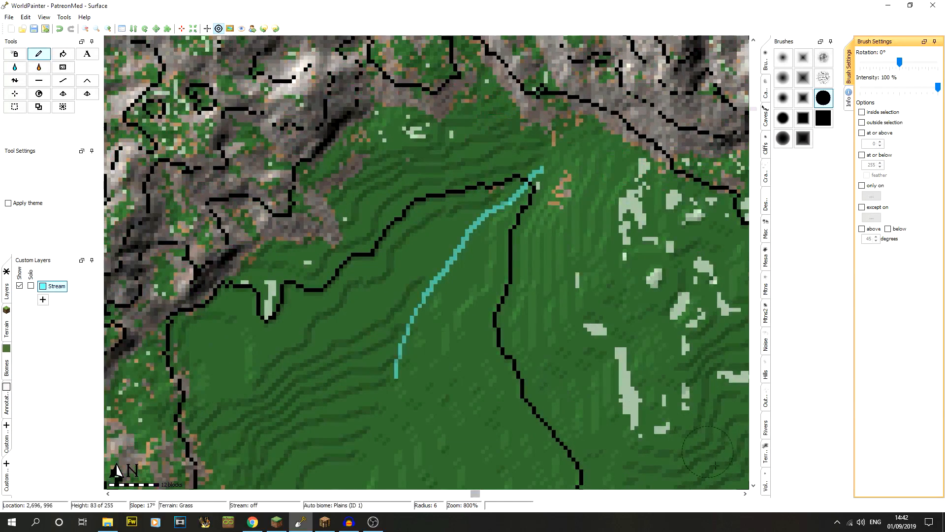
left_click(752, 486)
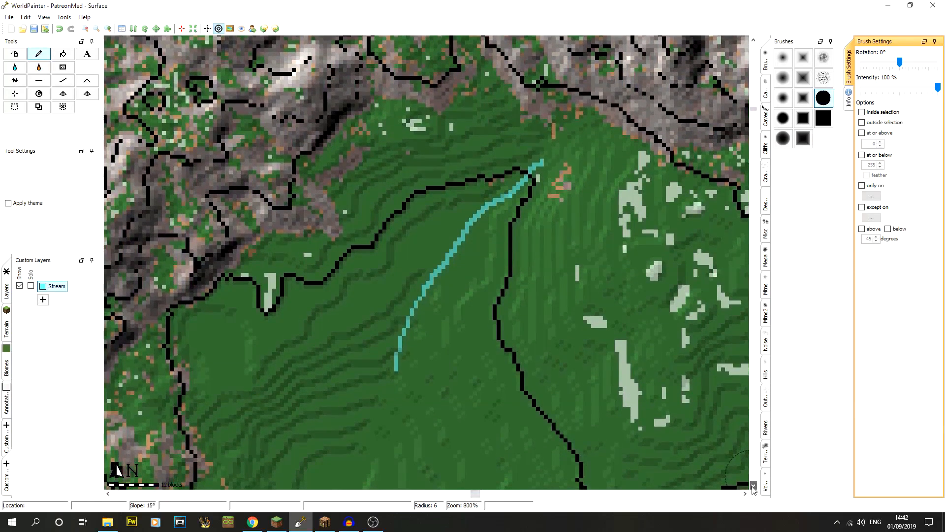
scroll(423, 286, "up", 6)
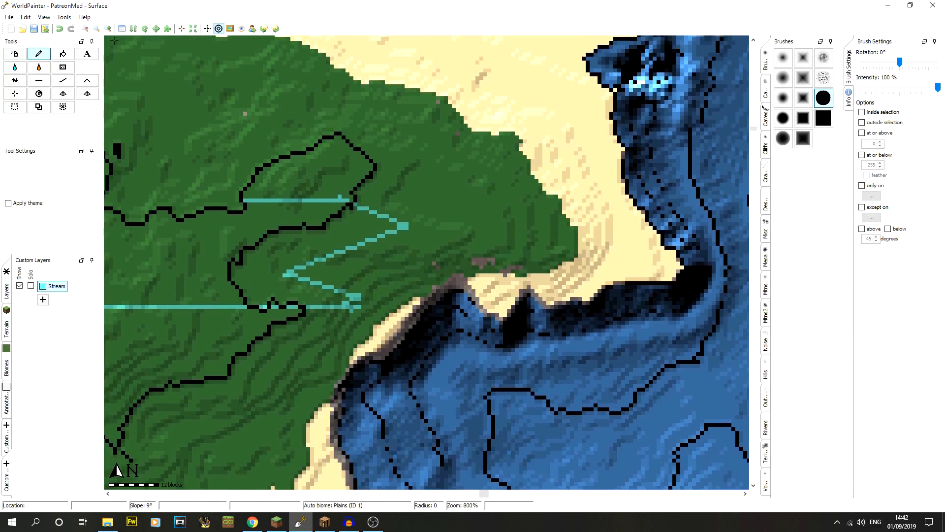
left_click(26, 17)
left_click(34, 28)
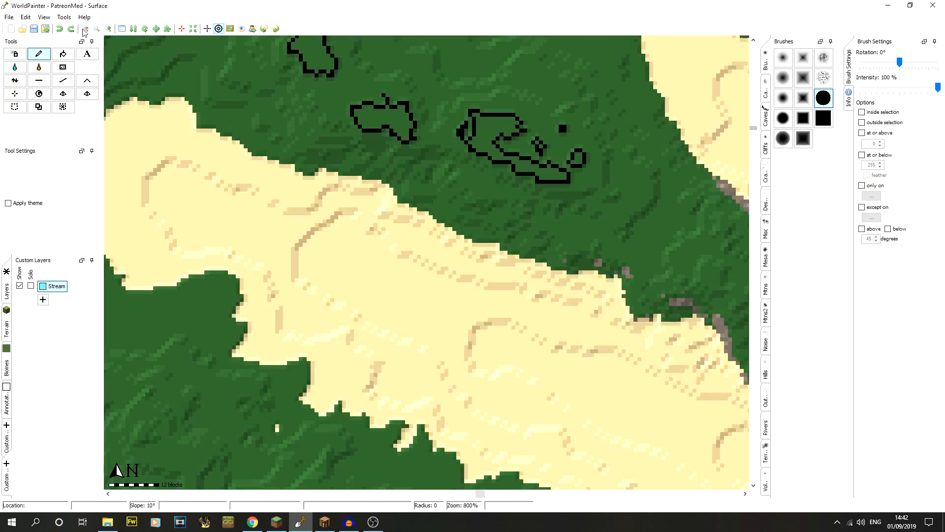
Return to the northern valley and mark a confluence point with Stream, southwest of the existing line's lower end.
left_click(83, 29)
left_click(83, 30)
left_click_drag(755, 129, 755, 117)
left_click(111, 29)
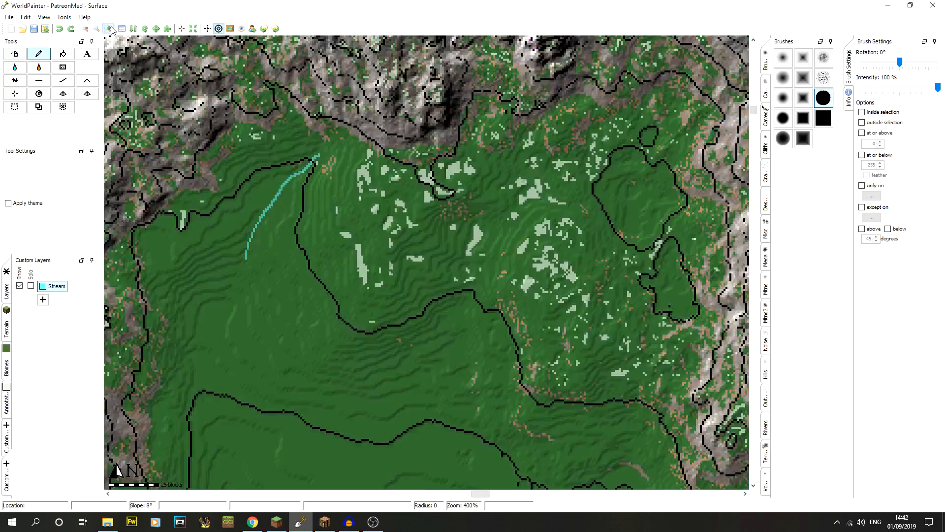
left_click(110, 29)
left_click_drag(482, 495, 474, 494)
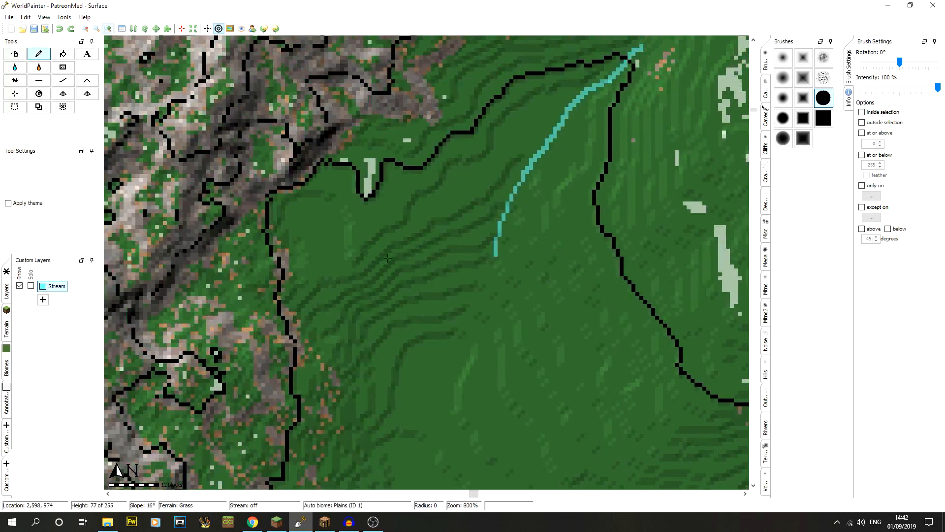
left_click(434, 386)
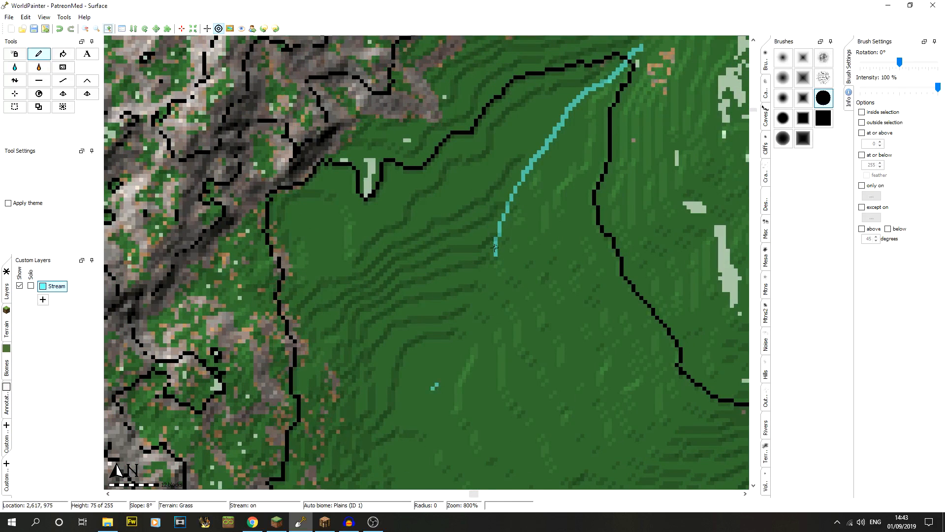
Extend the thin Stream line down to the marked point, and paint a western tributary from the mountain foot southeast to meet it.
left_click_drag(496, 254, 452, 353)
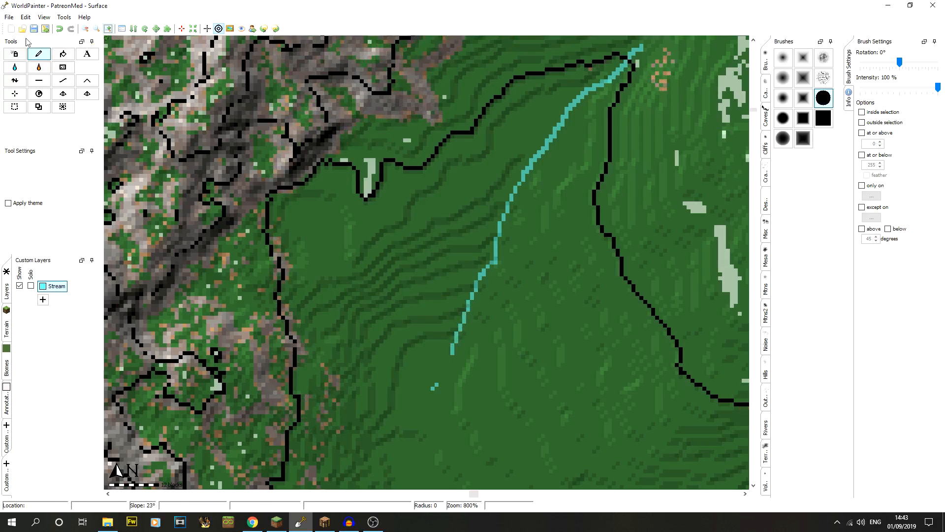
left_click(60, 29)
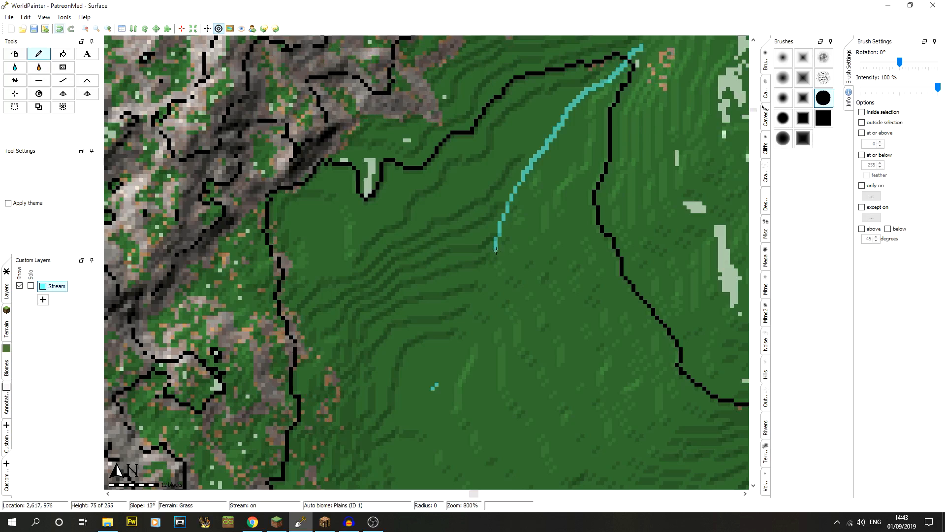
left_click_drag(495, 246, 435, 387)
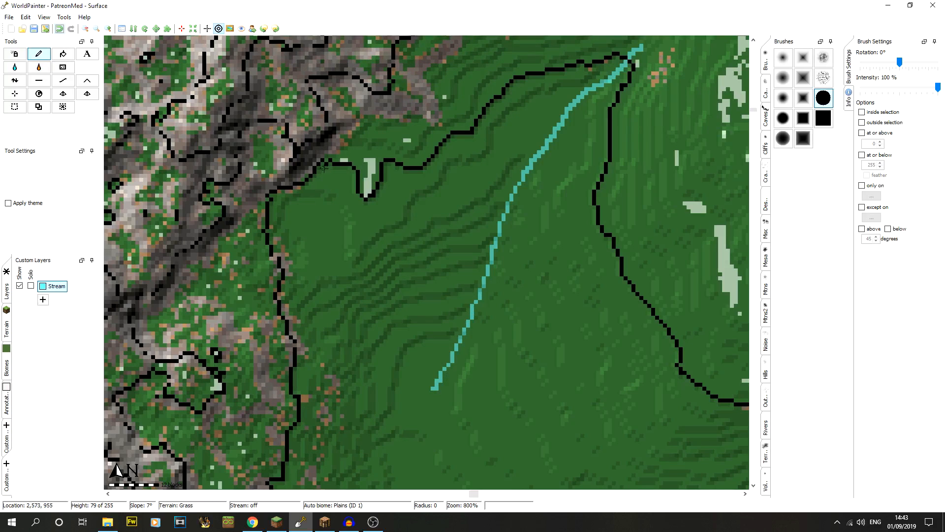
mouse_move(323, 171)
left_mouse_down()
mouse_move(312, 204)
mouse_move(334, 291)
mouse_move(433, 390)
left_mouse_up()
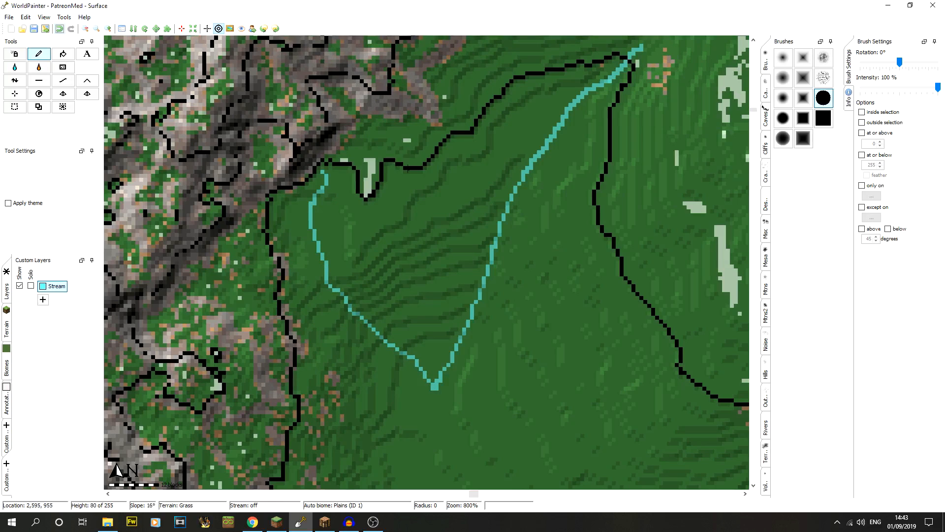
Fill the diagonal gaps along the lower stretch of the eastern Stream line so its blocks join edge to edge.
left_click(108, 29)
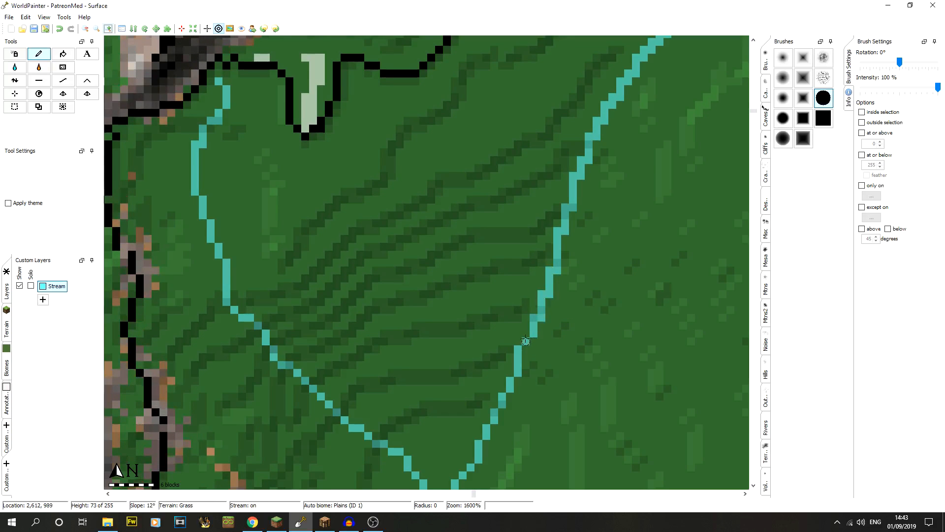
left_click(527, 335)
left_click(518, 341)
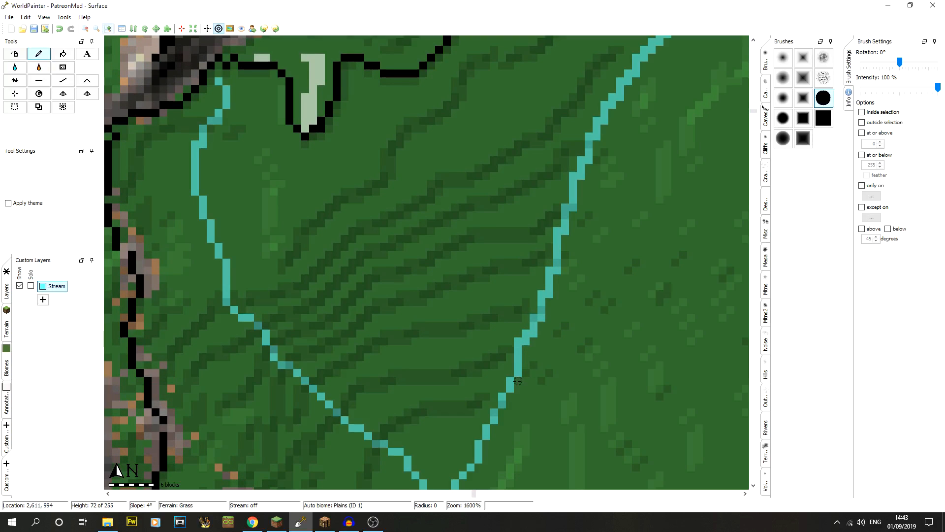
left_click(510, 373)
left_click(502, 389)
left_click(495, 405)
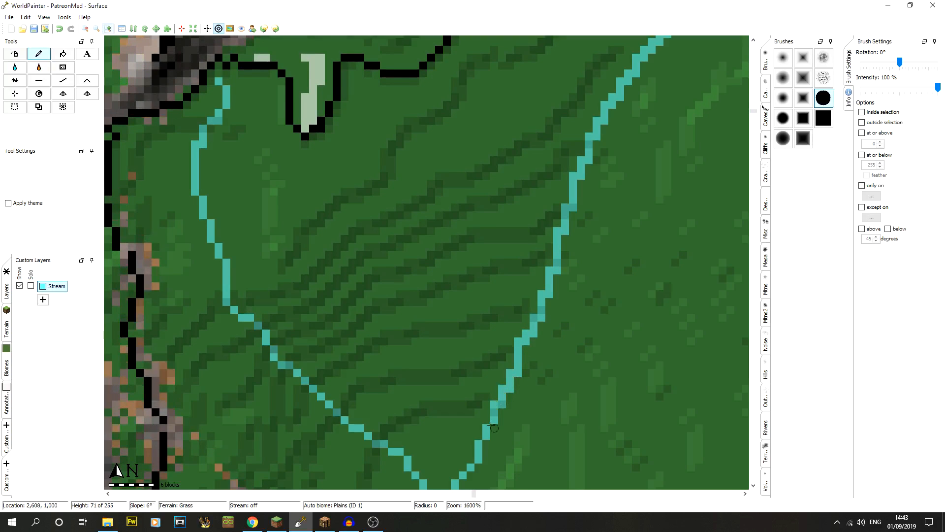
left_click(487, 420)
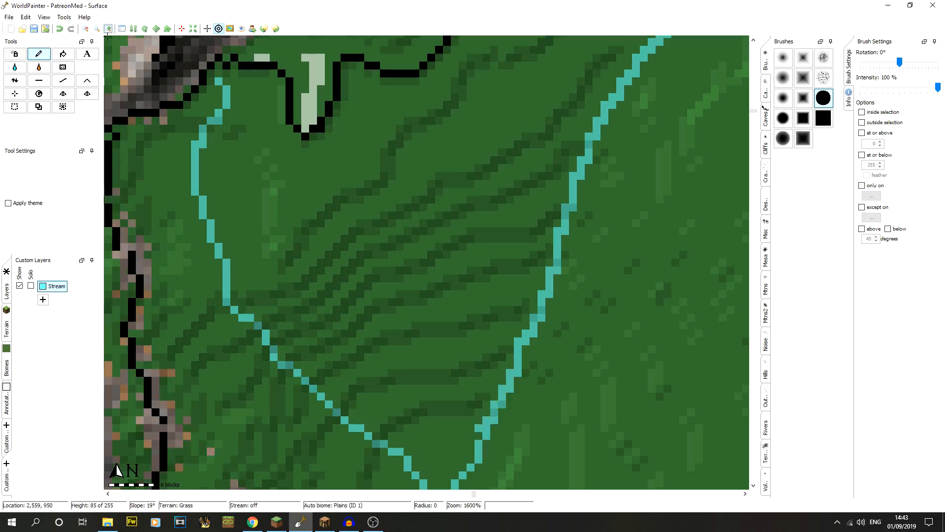
Set the brush radius to 1 and paint a short, wider Stream stub just below the confluence, redoing it after an overly long attempt.
left_click(753, 485)
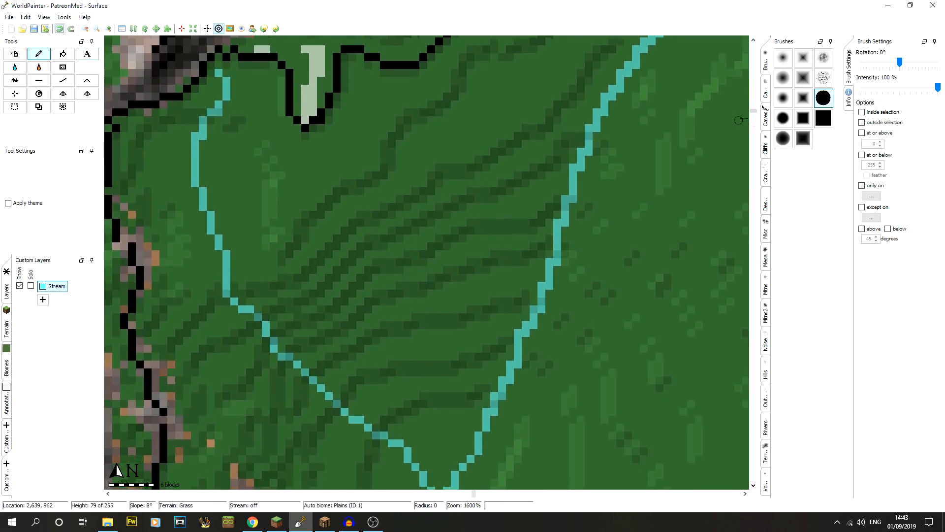
left_click(756, 115)
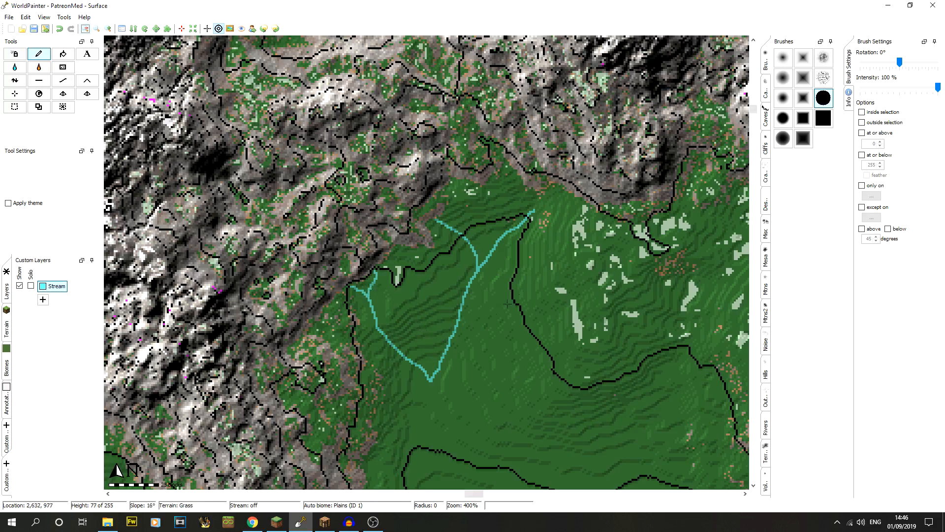
left_click(753, 487)
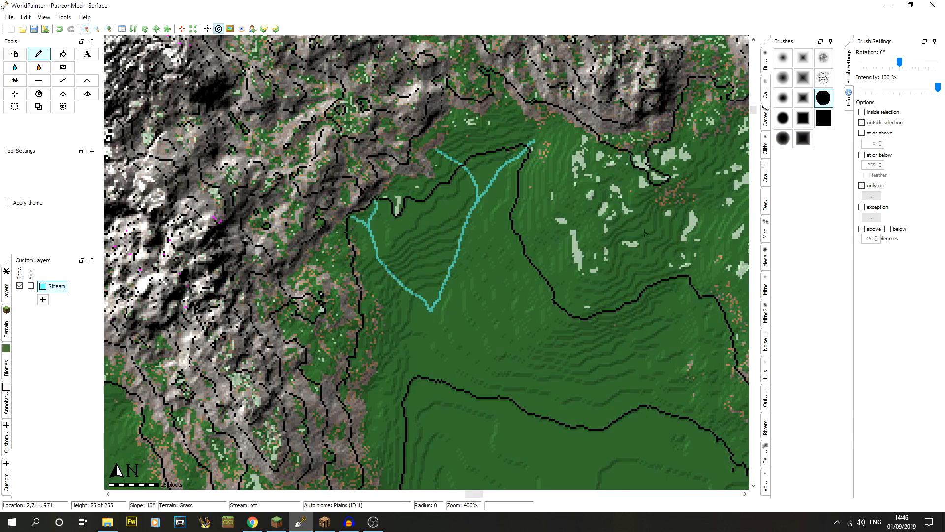
left_click(108, 29)
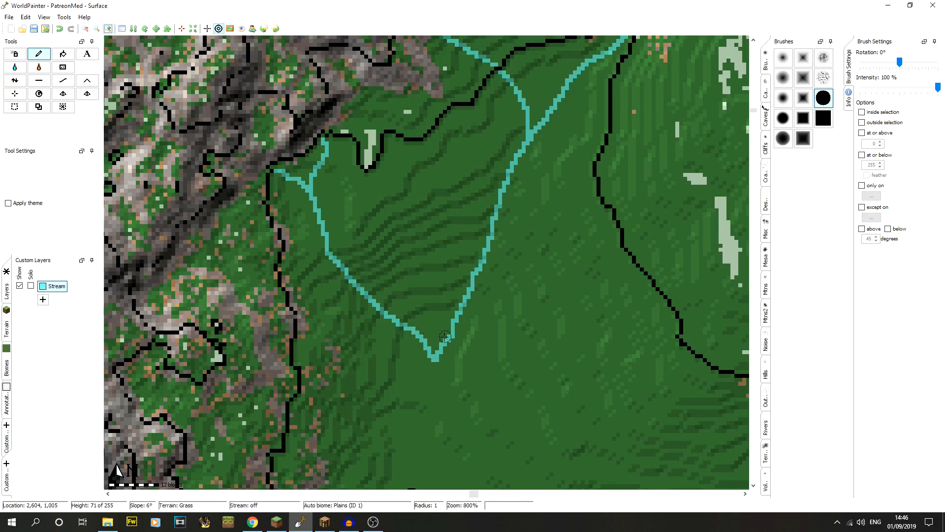
left_click_drag(445, 336, 437, 360)
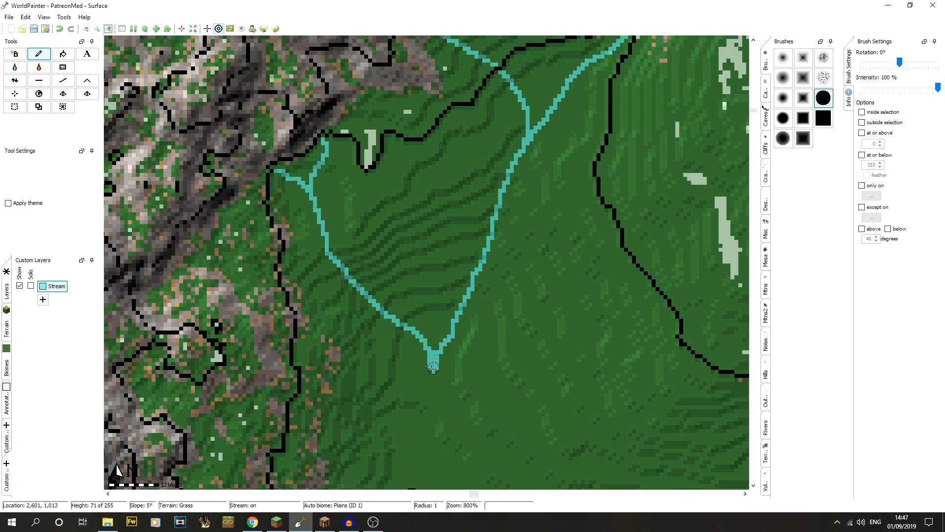
left_click_drag(433, 356, 428, 374)
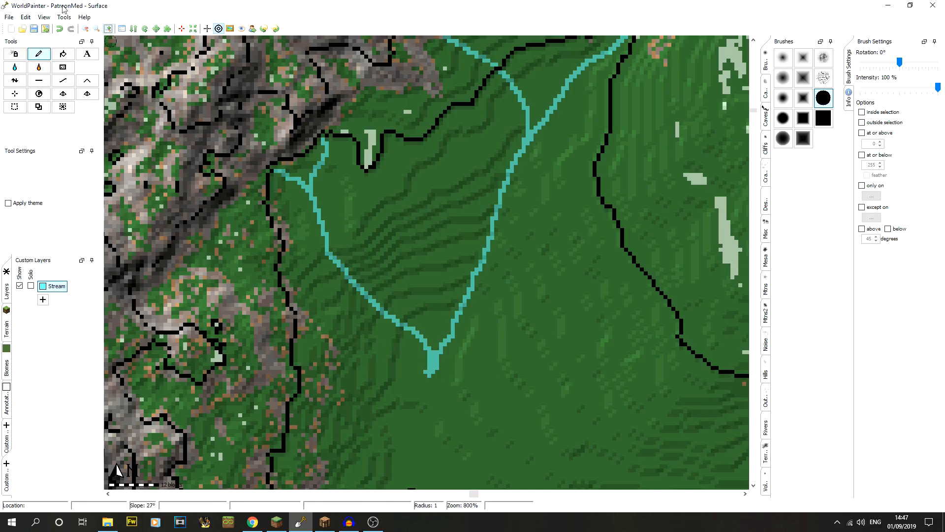
left_click(59, 30)
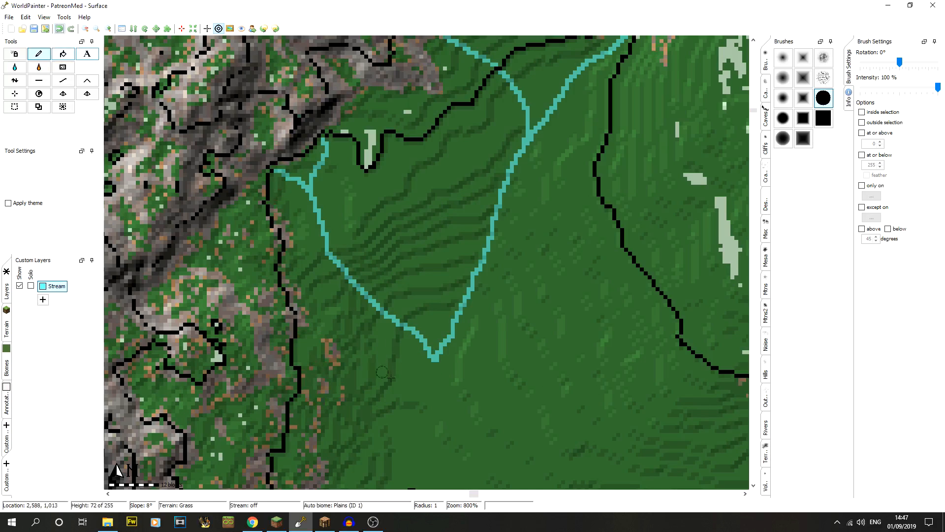
left_click(434, 363)
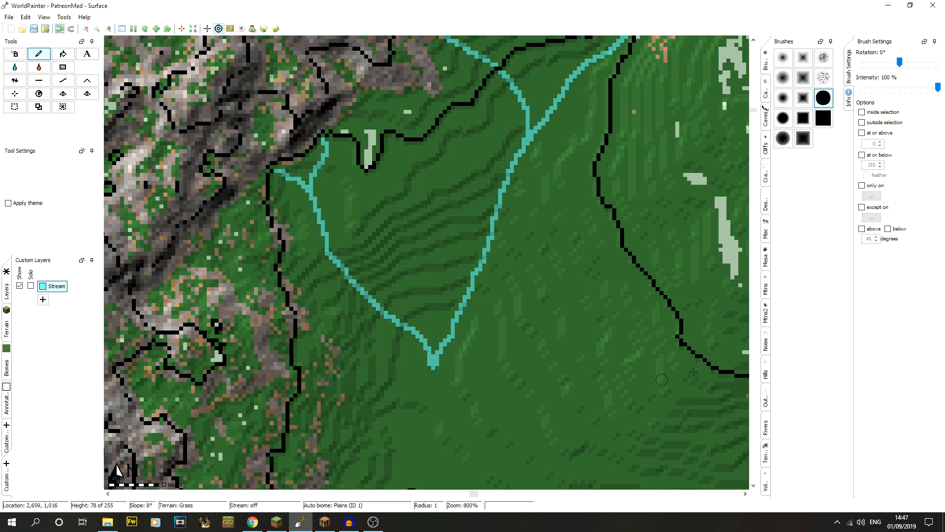
Paint the wider Stream from the confluence south down the valley and across the black contour line.
left_click(753, 486)
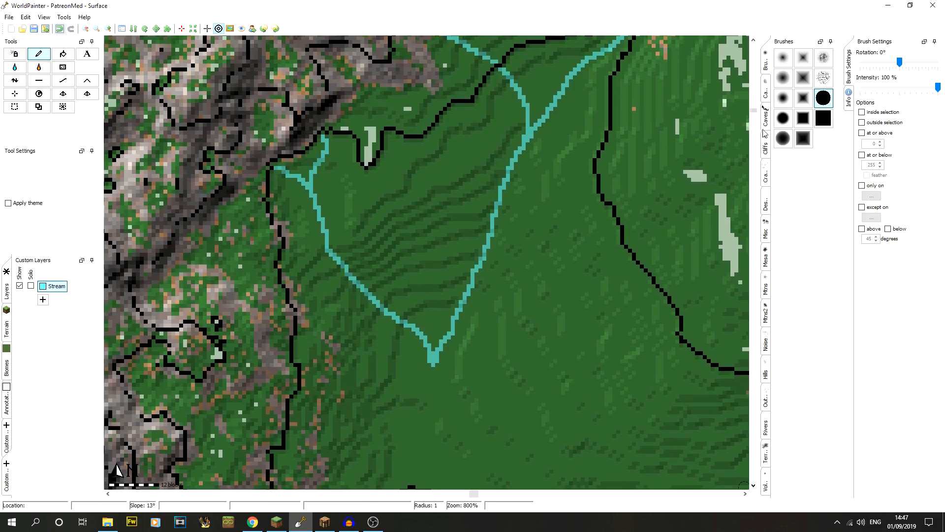
left_click_drag(757, 113, 756, 115)
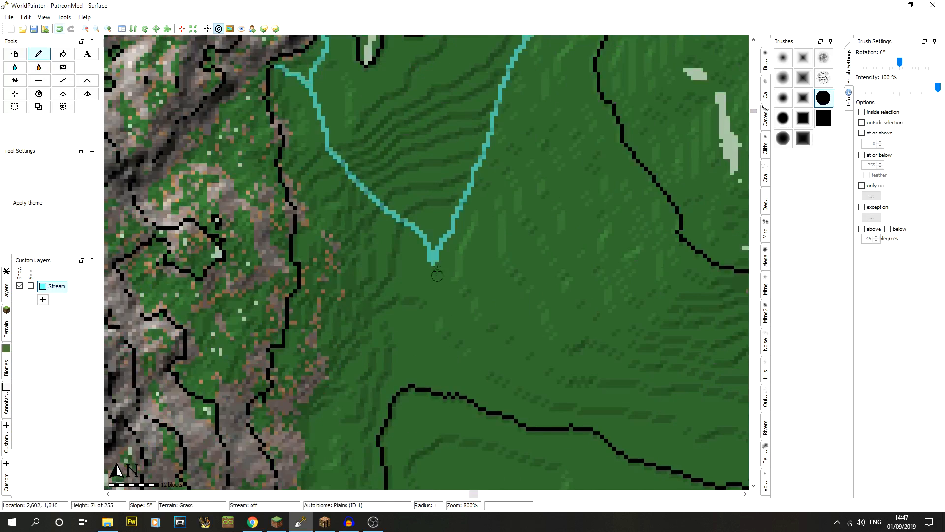
mouse_move(437, 260)
left_mouse_down()
mouse_move(409, 376)
mouse_move(426, 476)
left_mouse_up()
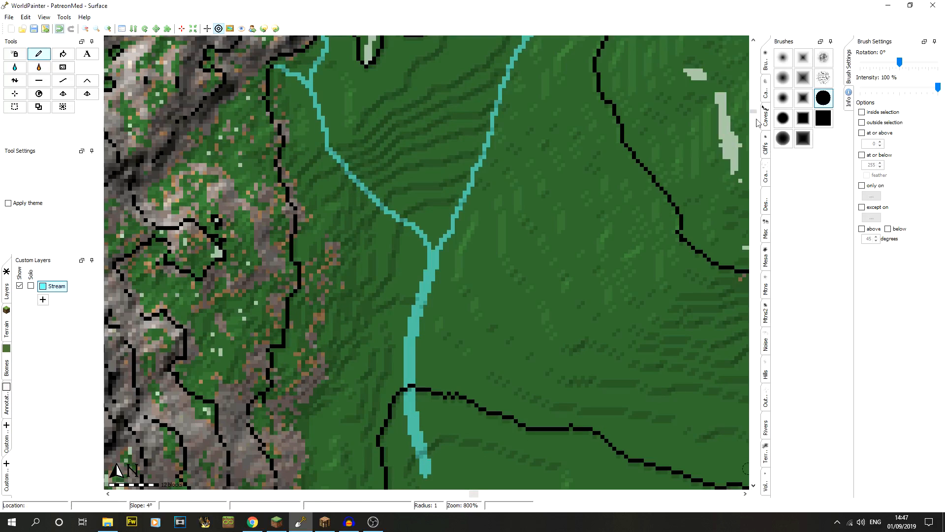
Paint a wide Stream section farther south, from just above the next contour line north up the valley.
left_click_drag(754, 117, 753, 122)
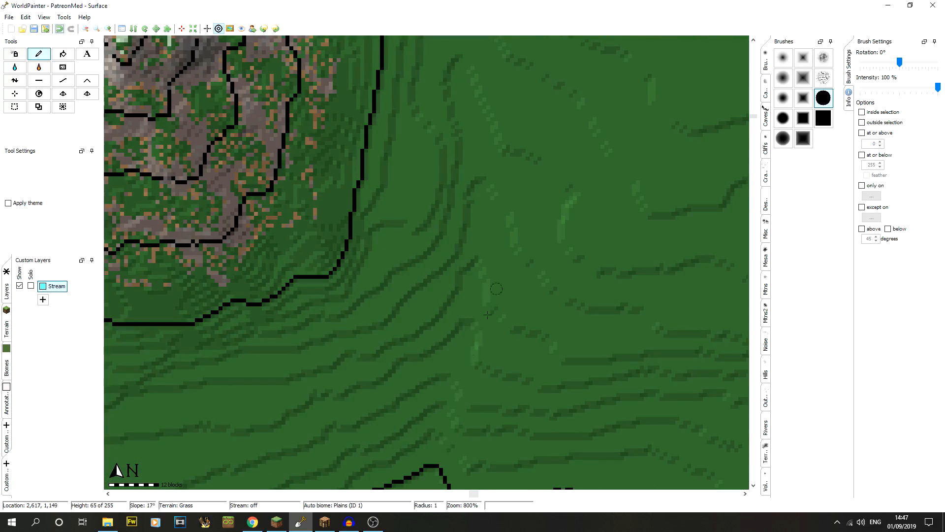
mouse_move(433, 447)
left_mouse_down()
mouse_move(468, 336)
mouse_move(482, 215)
mouse_move(476, 135)
mouse_move(452, 52)
left_mouse_up()
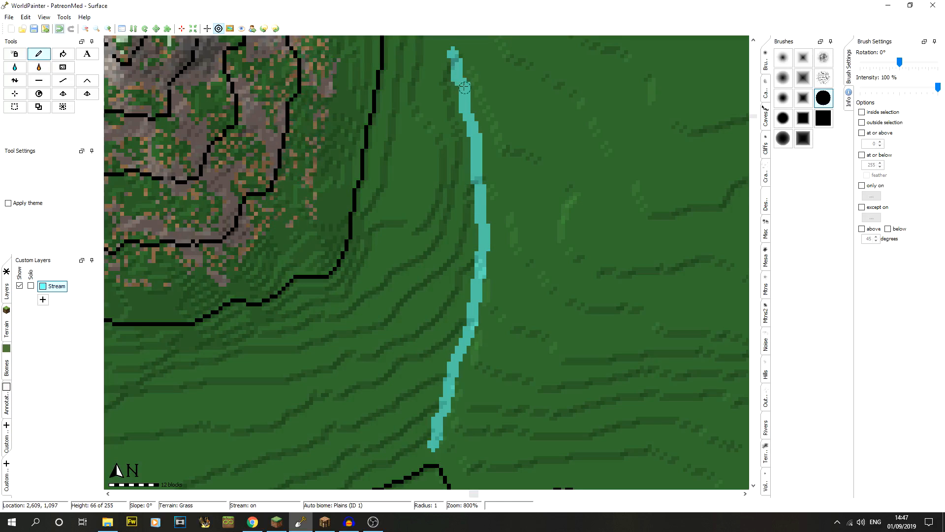
left_click(61, 28)
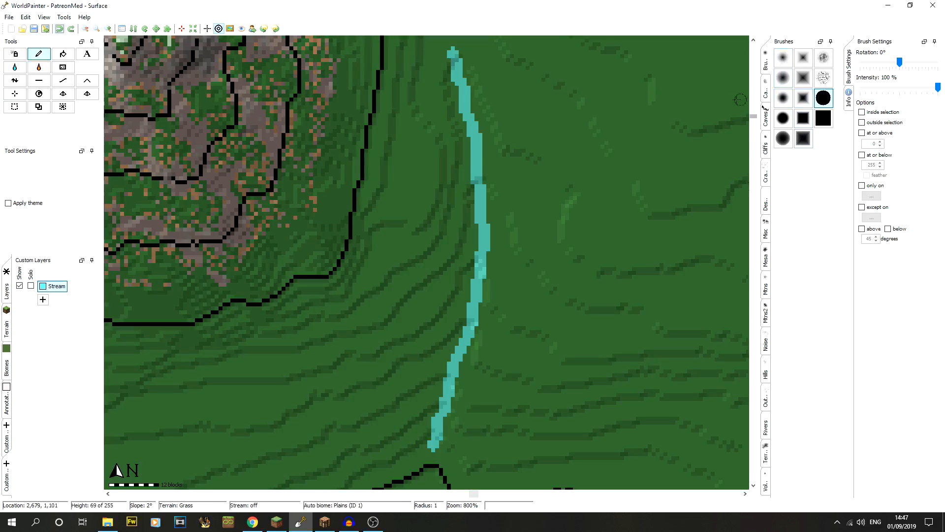
Paint wide Stream from just below the upper contour line down the valley to join the southern Stream section.
scroll(757, 120, "up", 2)
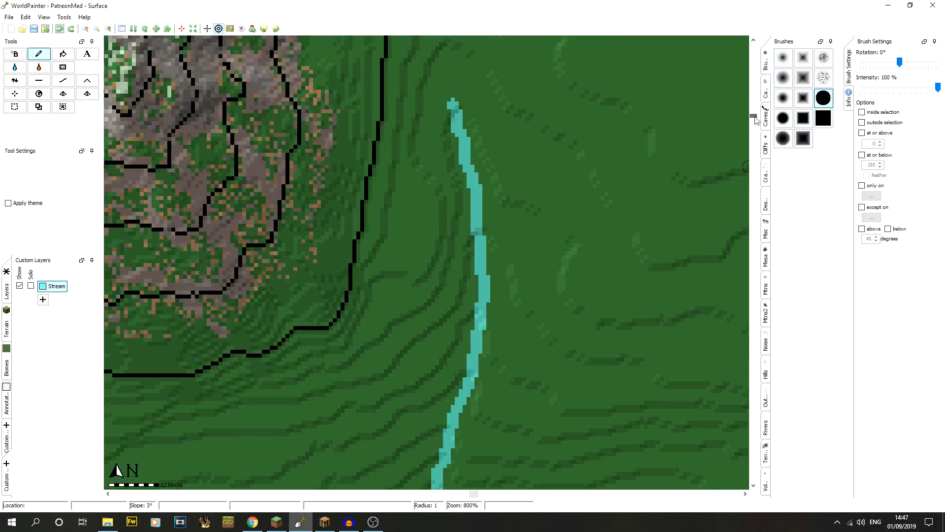
scroll(757, 121, "up", 2)
scroll(757, 120, "up", 6)
left_click_drag(425, 216, 460, 328)
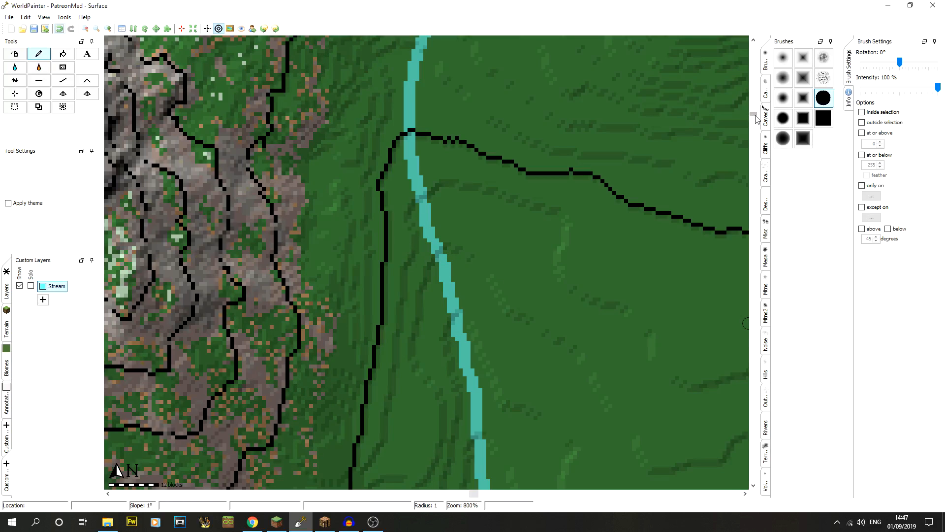
Extend the wide Stream south across the next contour line, curve it southeast over the lowland, and thicken the bend.
scroll(756, 120, "down", 20)
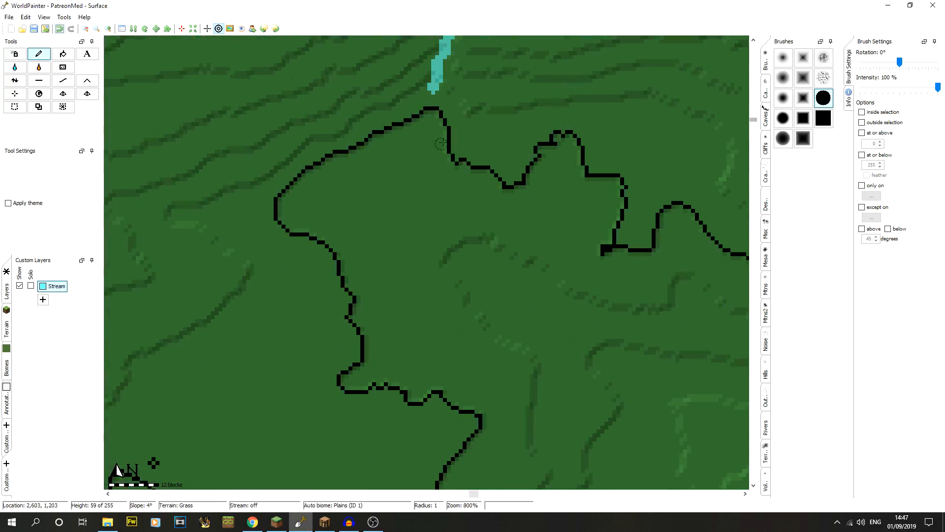
mouse_move(433, 86)
left_mouse_down()
mouse_move(418, 203)
mouse_move(442, 246)
mouse_move(470, 274)
mouse_move(629, 361)
left_mouse_up()
mouse_move(460, 262)
left_mouse_down()
mouse_move(520, 298)
mouse_move(476, 273)
left_mouse_up()
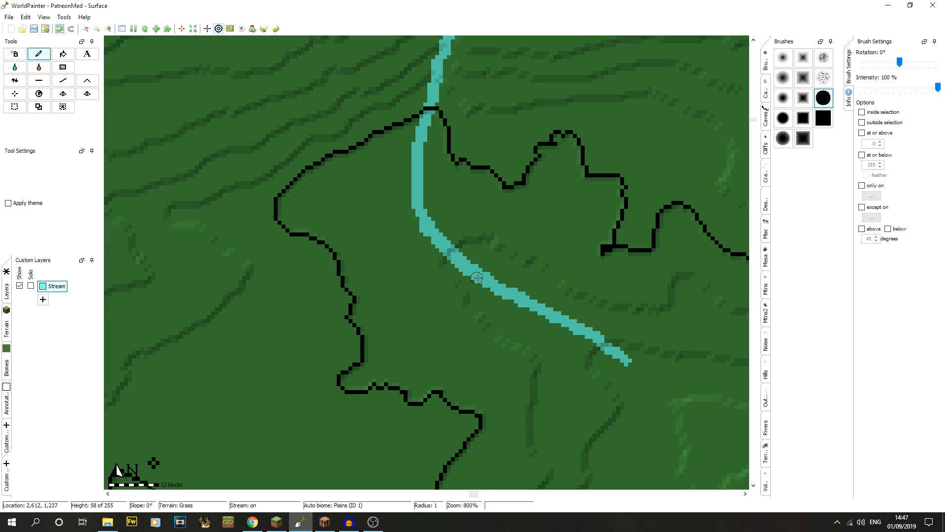
mouse_move(603, 344)
left_mouse_down()
mouse_move(426, 226)
mouse_move(418, 203)
left_mouse_up()
Continue the Stream east-southeast from its lower end across the grass to the edge of the eastern sand beach.
left_click_drag(757, 120, 757, 125)
left_click_drag(473, 495, 479, 497)
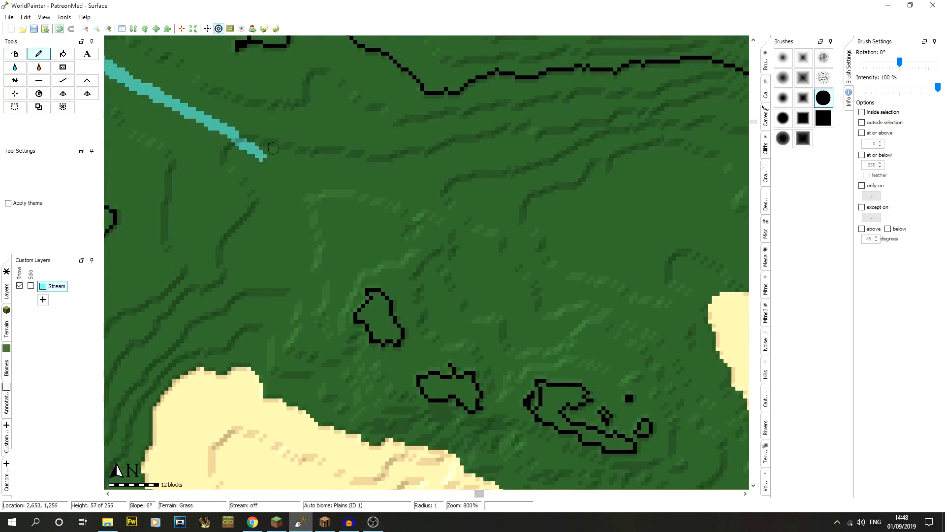
mouse_move(261, 157)
left_mouse_down()
mouse_move(592, 228)
mouse_move(726, 290)
left_mouse_up()
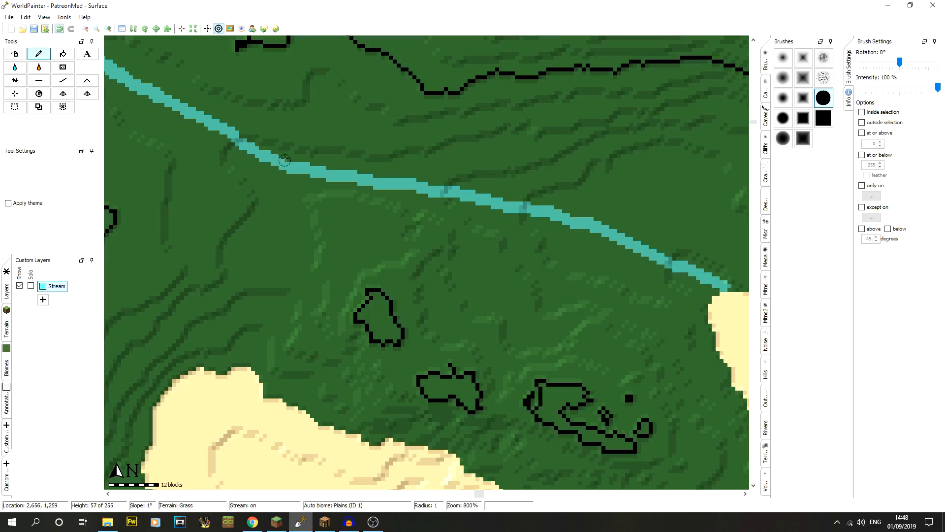
Paint a second Stream branch from the main line south onto the southern sand area and widen it around the fork.
mouse_move(283, 167)
left_mouse_down()
mouse_move(294, 214)
mouse_move(285, 267)
mouse_move(253, 319)
mouse_move(234, 403)
mouse_move(244, 370)
left_mouse_up()
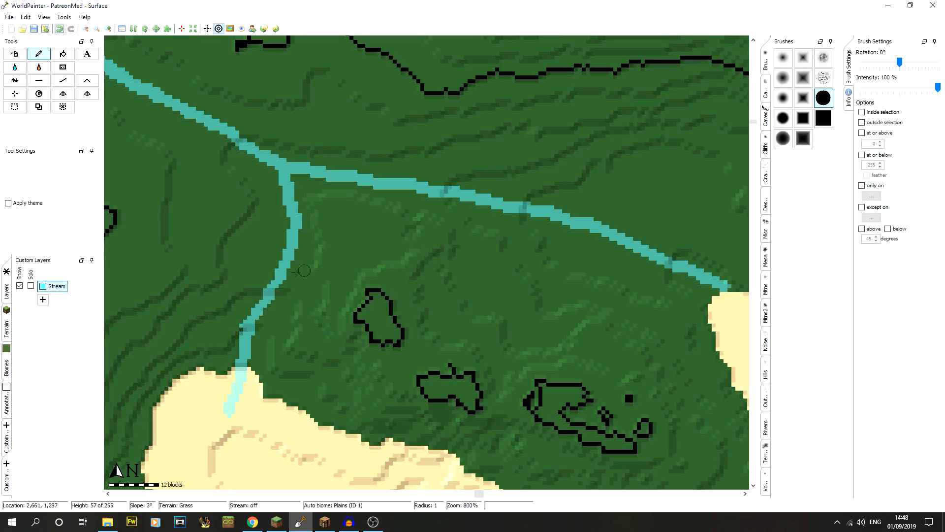
mouse_move(259, 307)
left_mouse_down()
mouse_move(289, 219)
mouse_move(281, 180)
mouse_move(241, 143)
left_mouse_up()
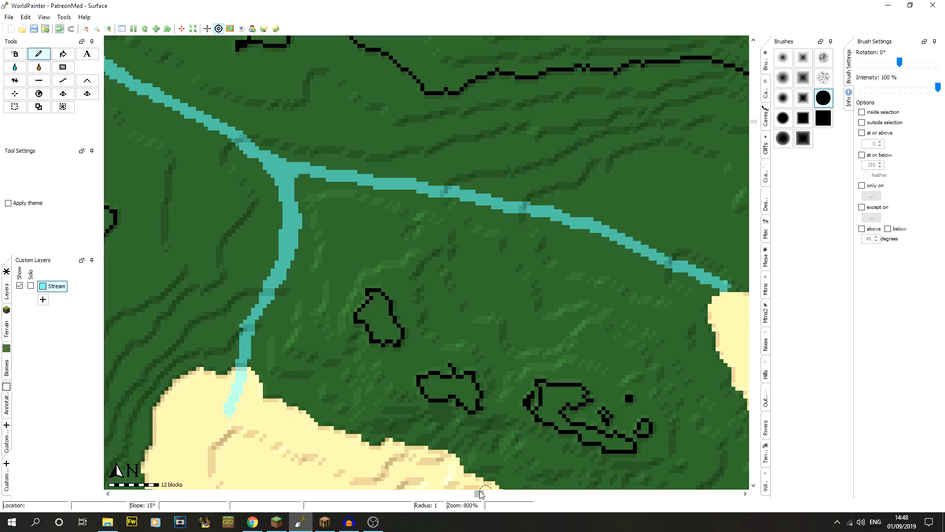
Paint the eastern Stream branch diagonally across the sand beach until it reaches the sea.
left_click_drag(479, 493, 487, 493)
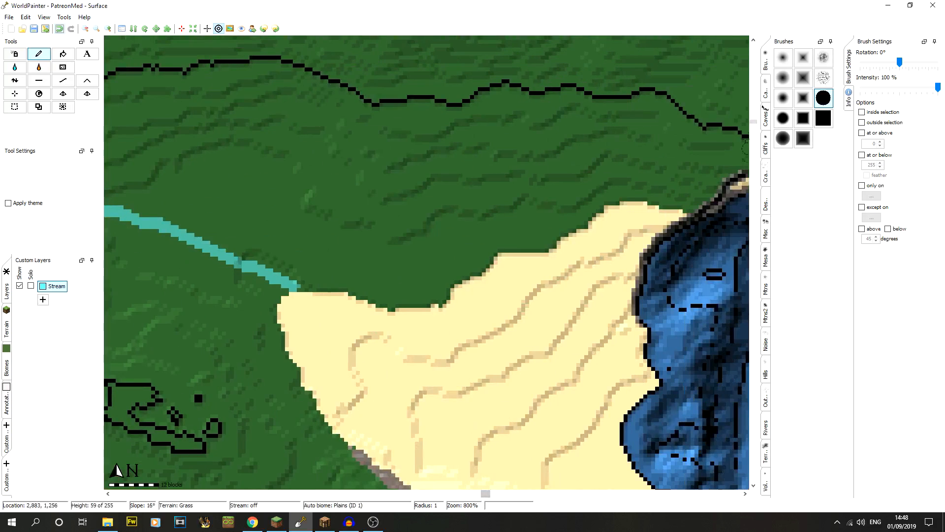
left_click_drag(754, 123, 755, 123)
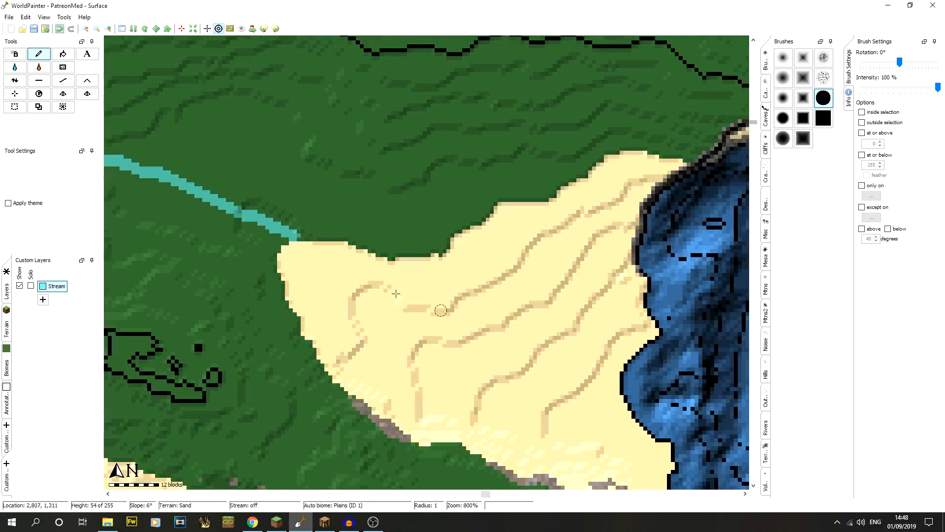
left_click_drag(292, 232, 379, 315)
mouse_move(342, 282)
left_mouse_down()
mouse_move(294, 238)
mouse_move(373, 322)
mouse_move(367, 306)
mouse_move(483, 393)
mouse_move(567, 424)
mouse_move(629, 419)
mouse_move(530, 407)
left_mouse_up()
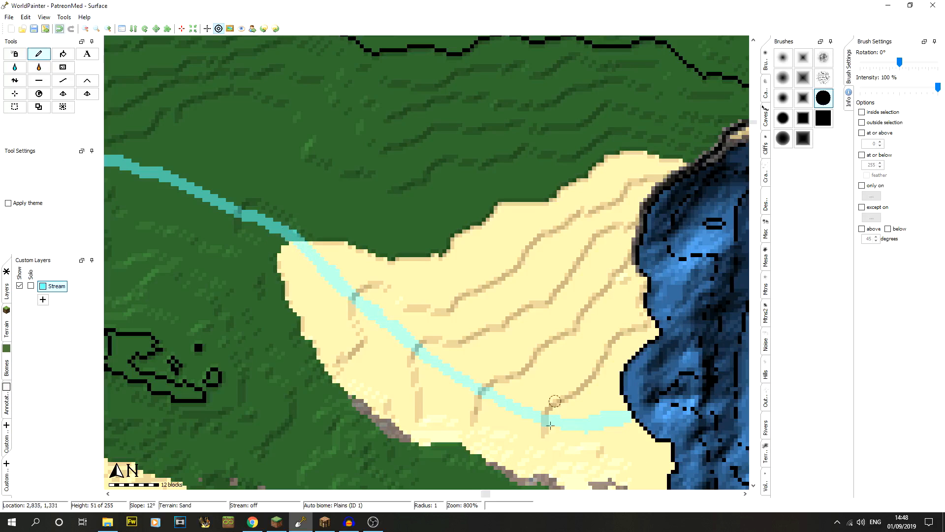
Return to the southern Stream branch and extend it along the long sand strip to the sea.
left_click_drag(485, 494, 477, 494)
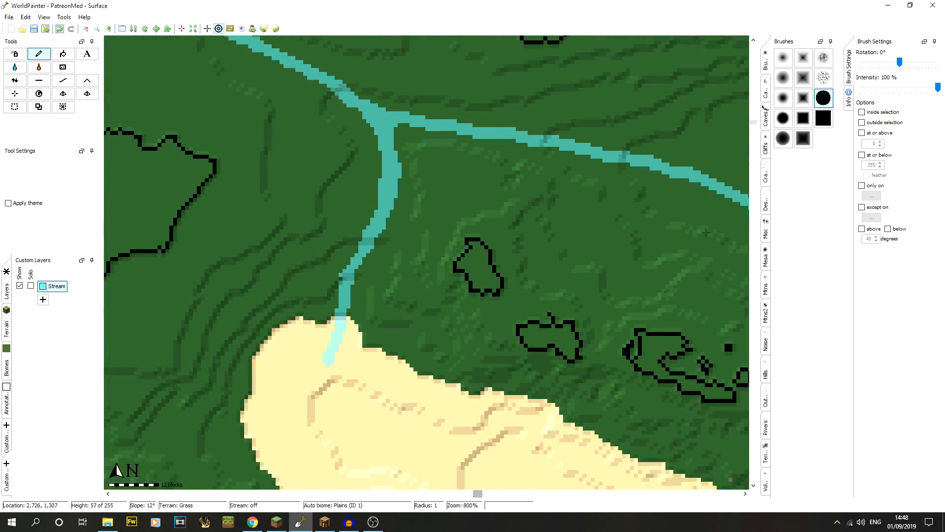
left_click_drag(754, 122, 754, 125)
scroll(338, 105, "down", 3)
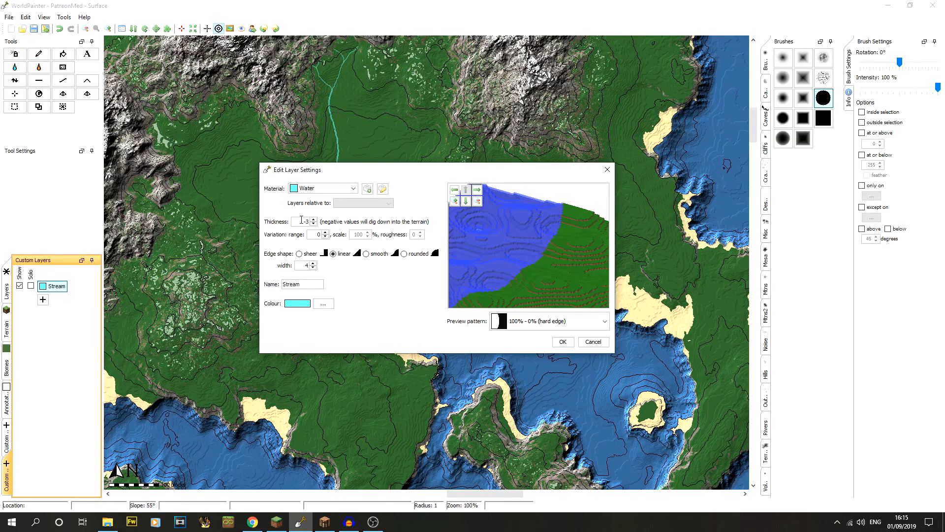
Check the thickness in the Stream layer's settings and accept the settings.
double_click(298, 222)
left_click(563, 342)
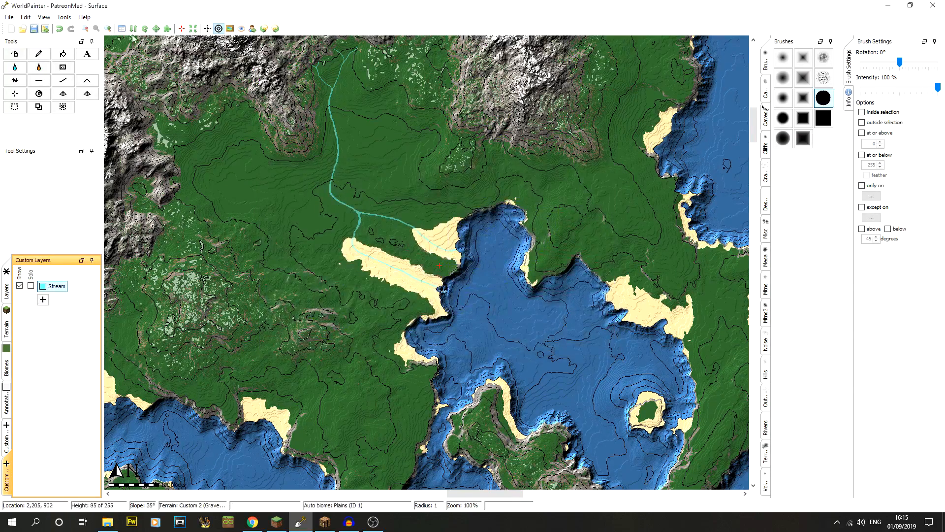
left_click(108, 28)
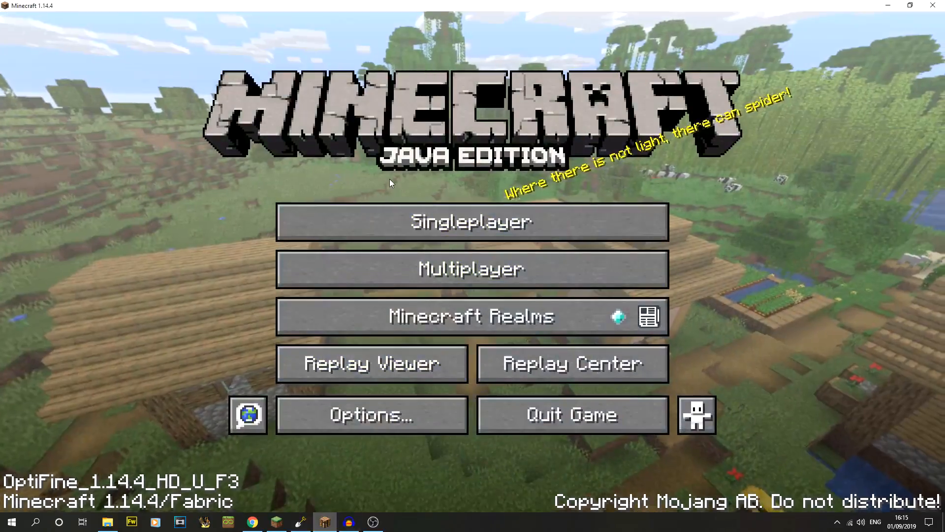
Switch to Minecraft and load the singleplayer world PatreonMed.
left_click(394, 220)
left_click(321, 133)
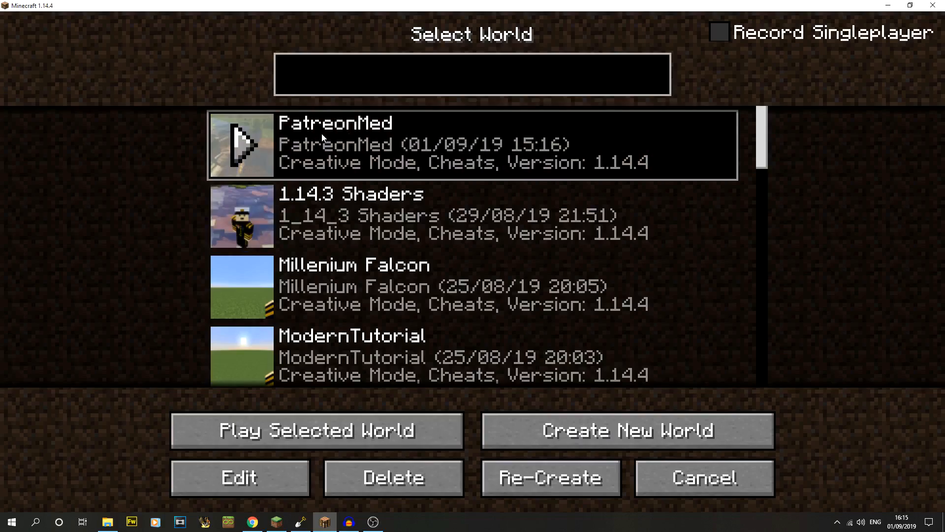
left_click(419, 429)
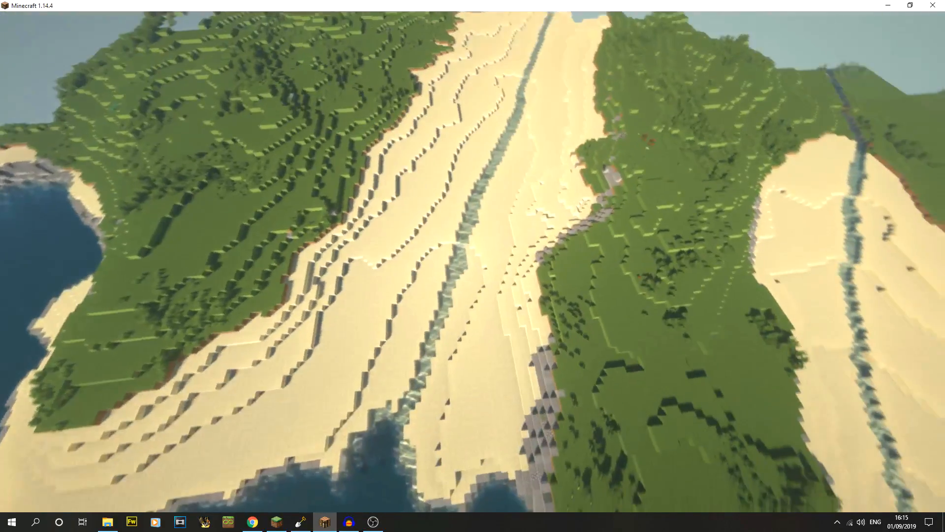
Fly along the stream from the sea up the sand beach to examine its water and carved banks.
key("w")
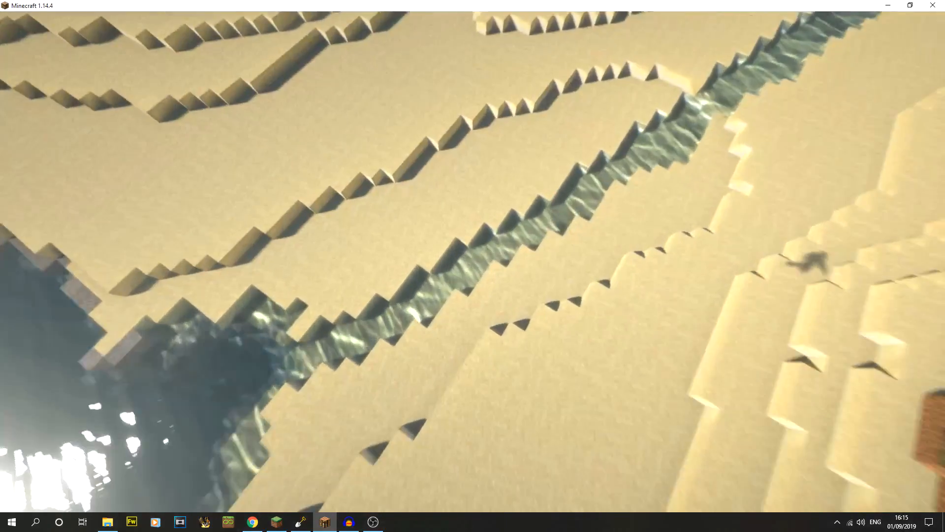
key("w")
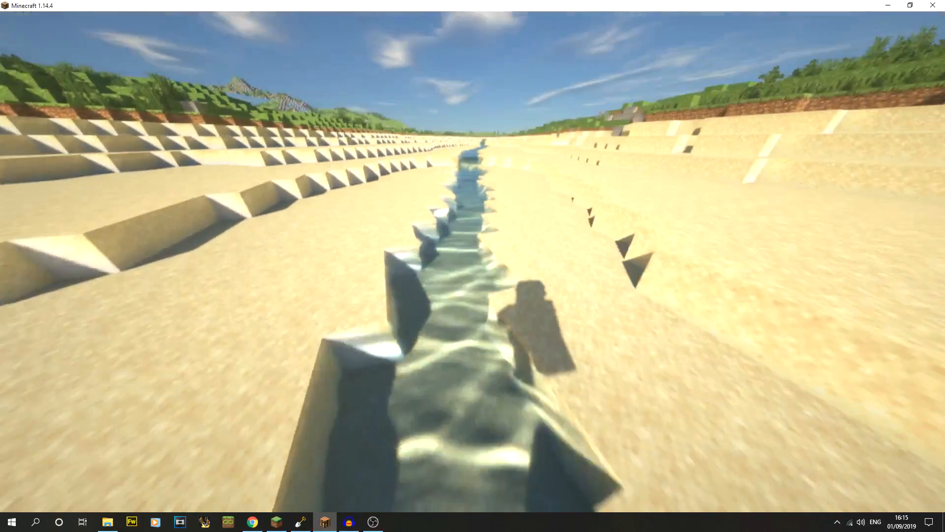
key("w")
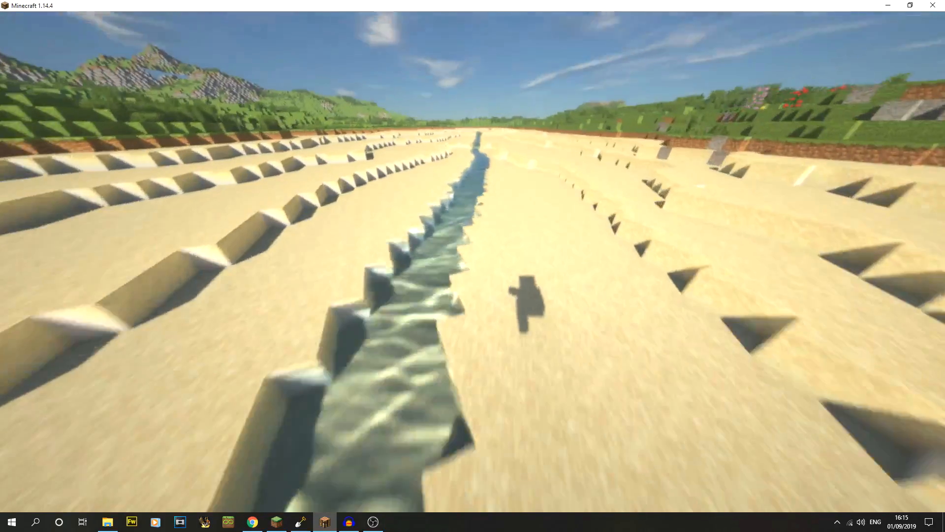
key("w")
key("space")
key("w")
key("space")
key("w")
key("w")
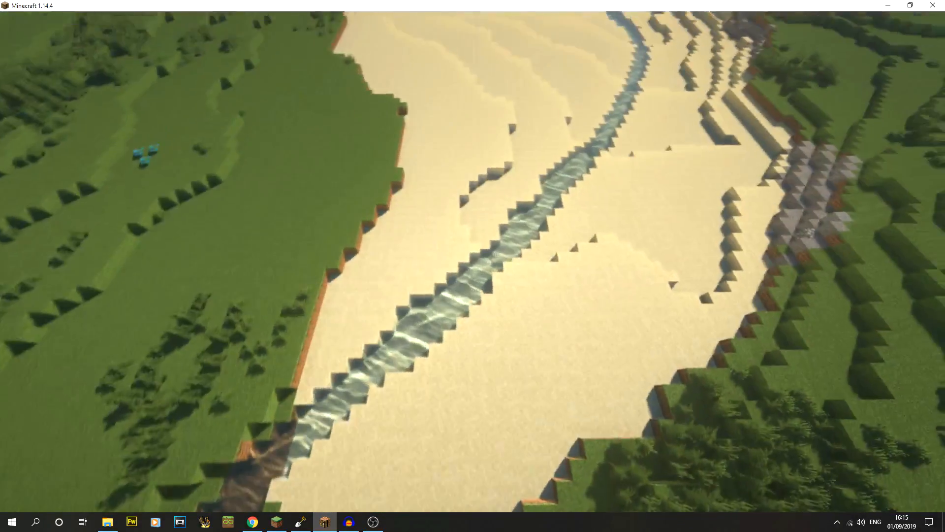
Follow the inland stream over the grassland, examining the fork from above and the stream bed up close.
key("w")
key("w")
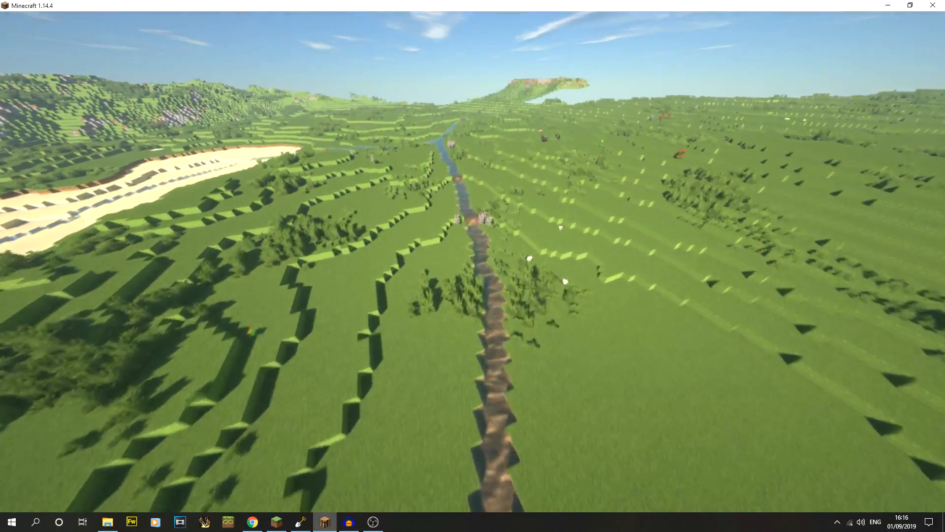
key("w")
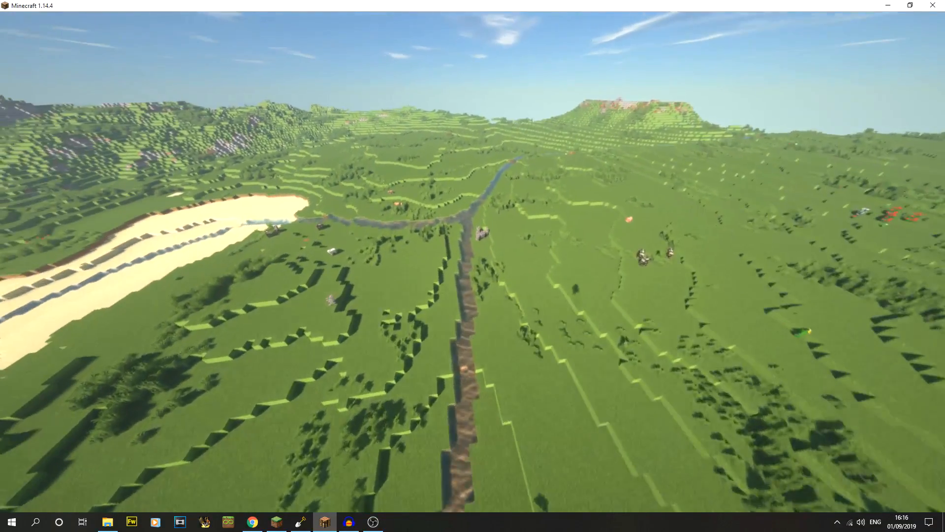
key("w")
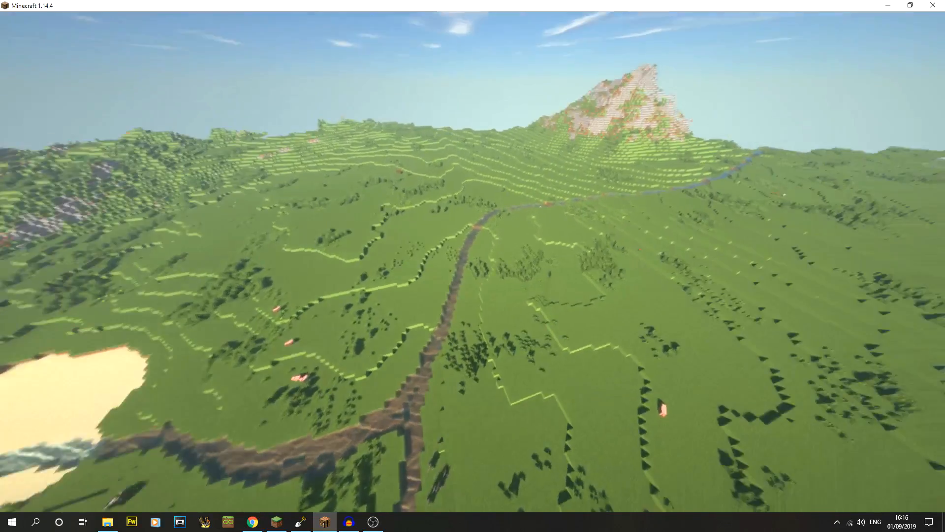
key("w")
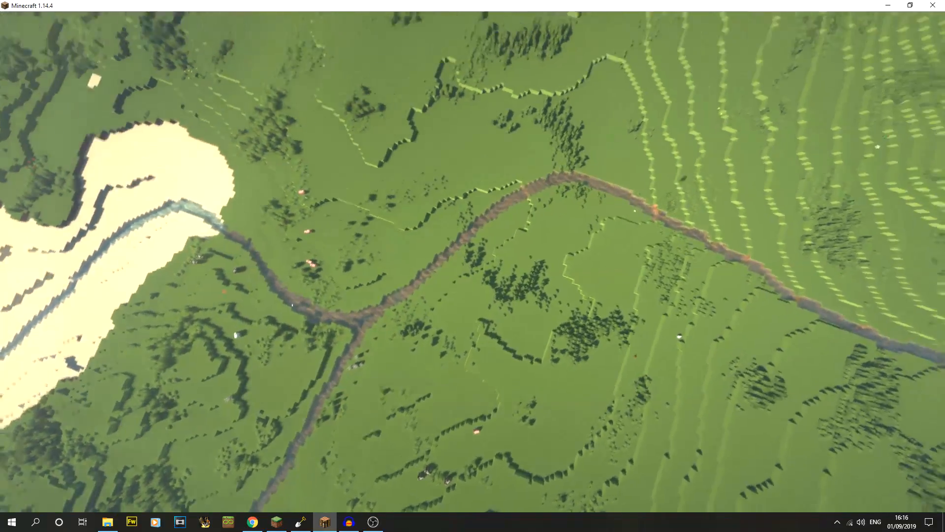
key("shift")
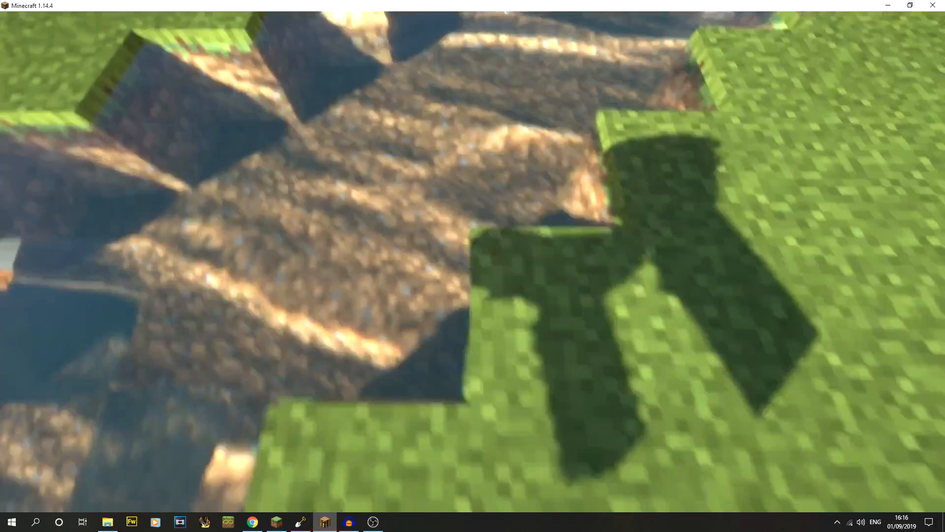
key("w")
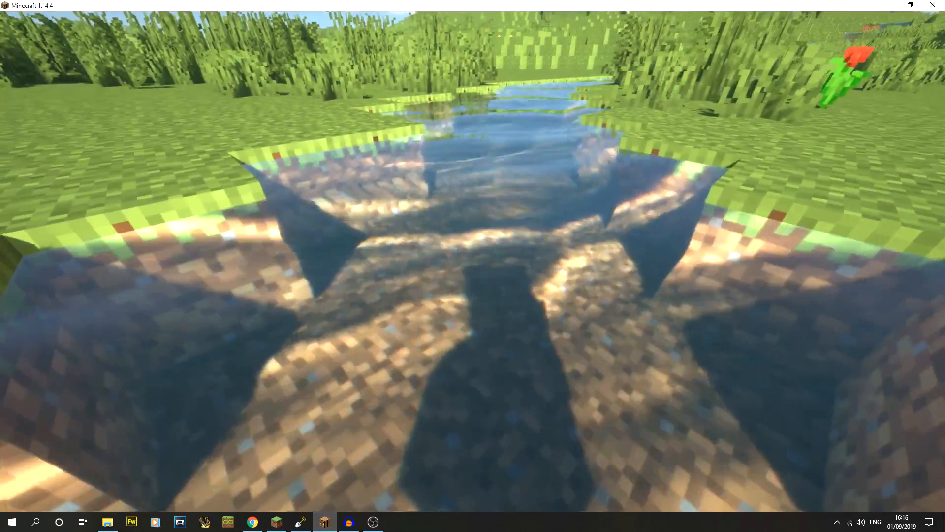
key("w")
key("space")
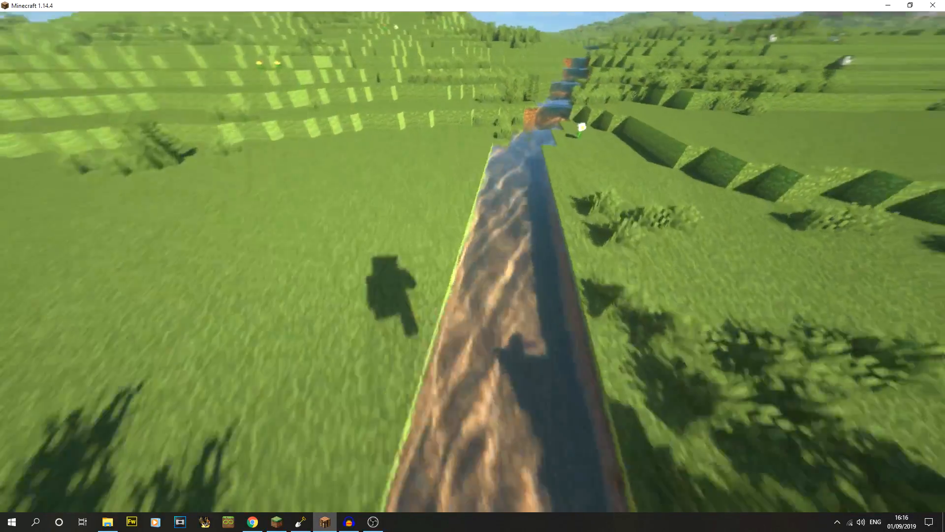
key("w")
key("space")
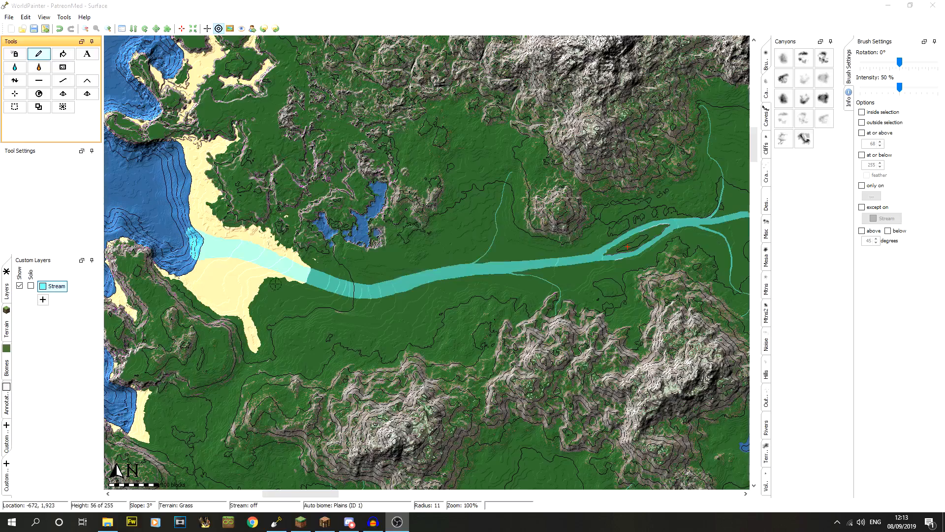
Switch back to WorldPainter and examine the wide western river with its tributaries and the streams across the whole map.
left_click(87, 29)
left_click(86, 29)
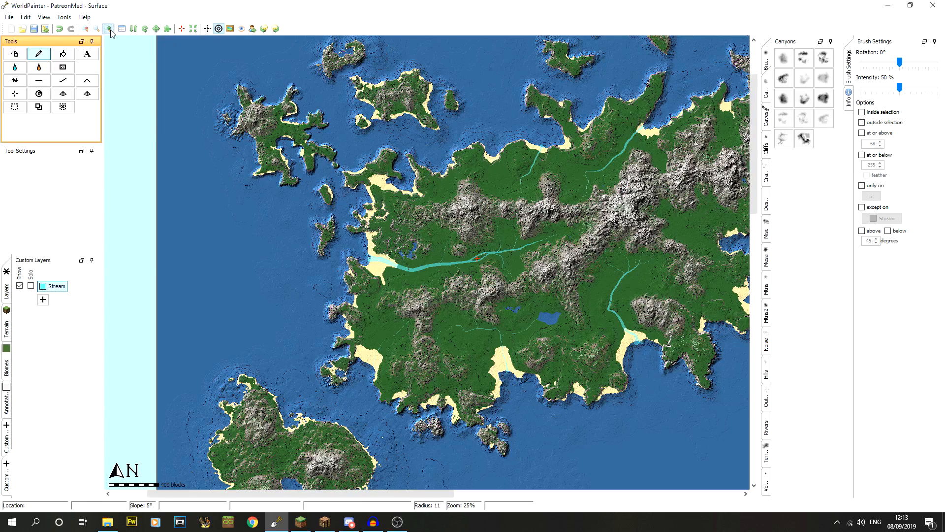
left_click(109, 29)
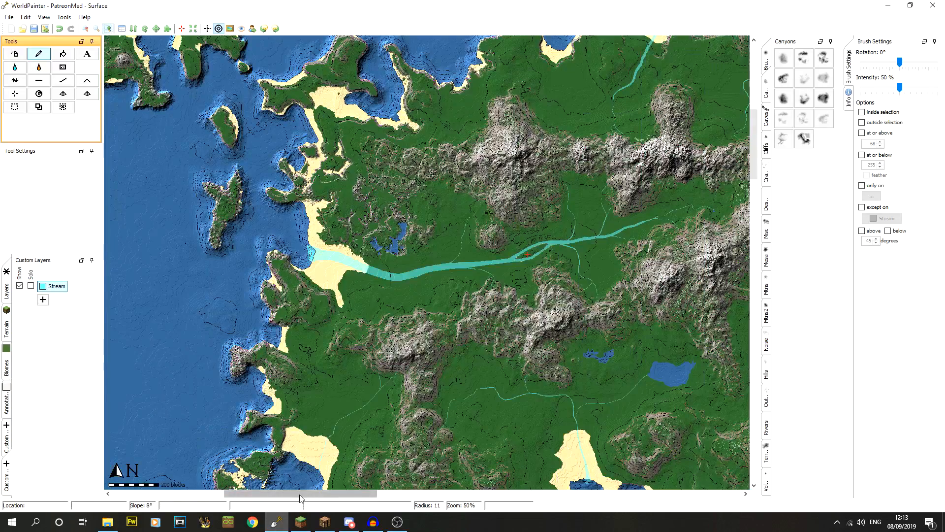
mouse_move(301, 494)
left_mouse_down()
mouse_move(429, 494)
mouse_move(318, 494)
left_mouse_up()
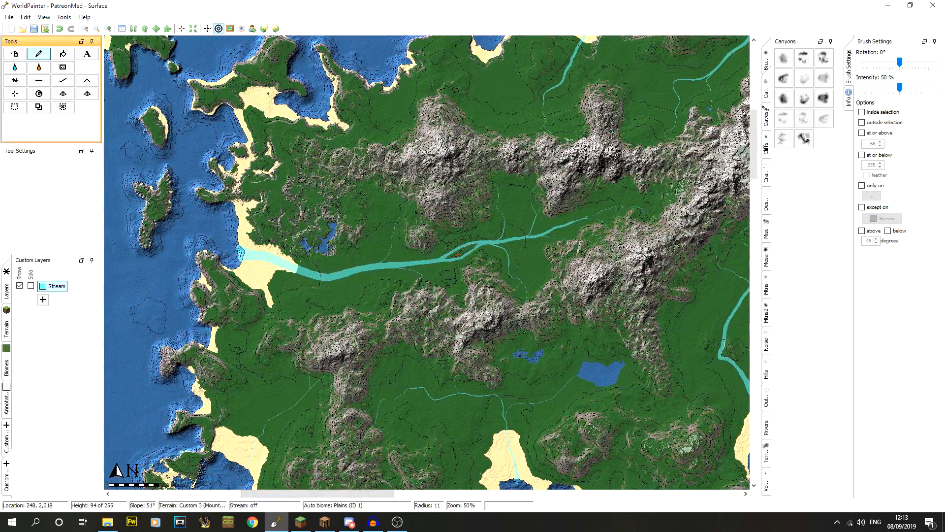
left_click(108, 29)
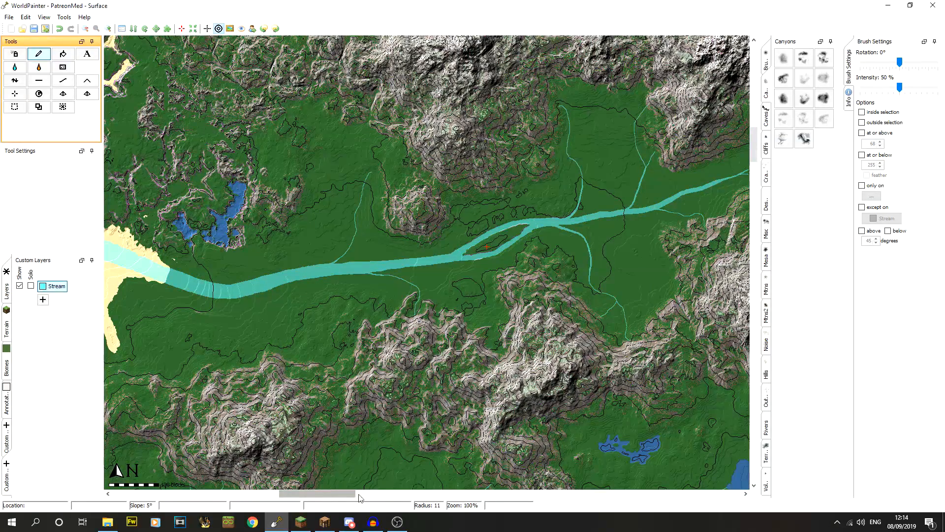
left_click(86, 29)
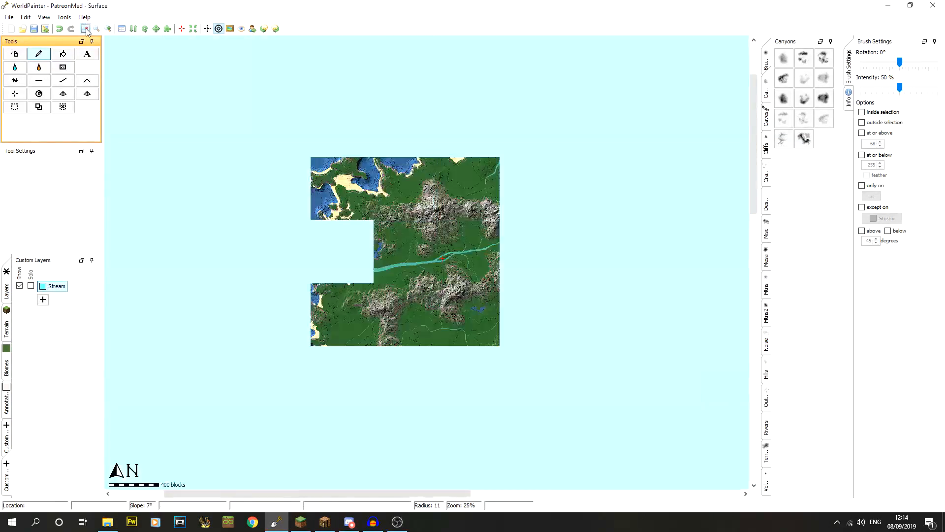
left_click(87, 28)
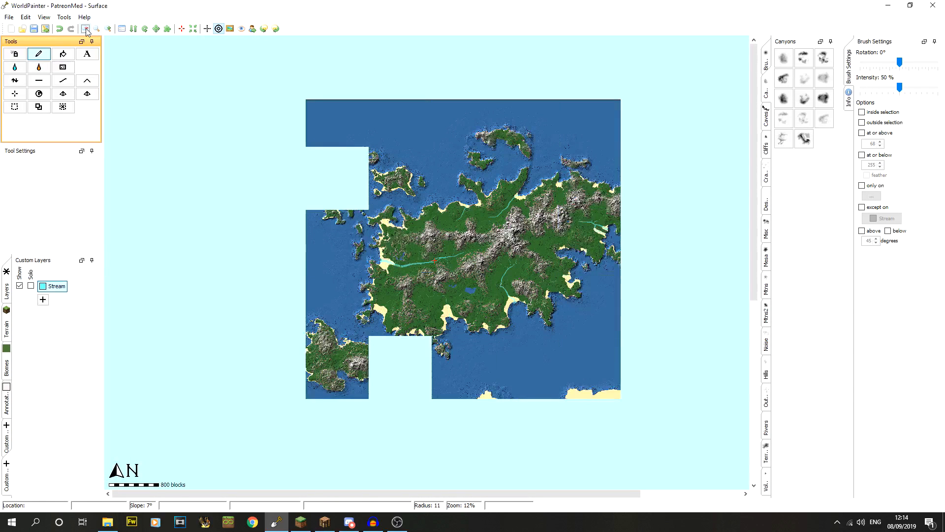
Look over the islands and the western river's branches up close, and switch to Minecraft to view the river.
mouse_move(756, 246)
left_mouse_down()
mouse_move(743, 416)
mouse_move(746, 249)
left_mouse_up()
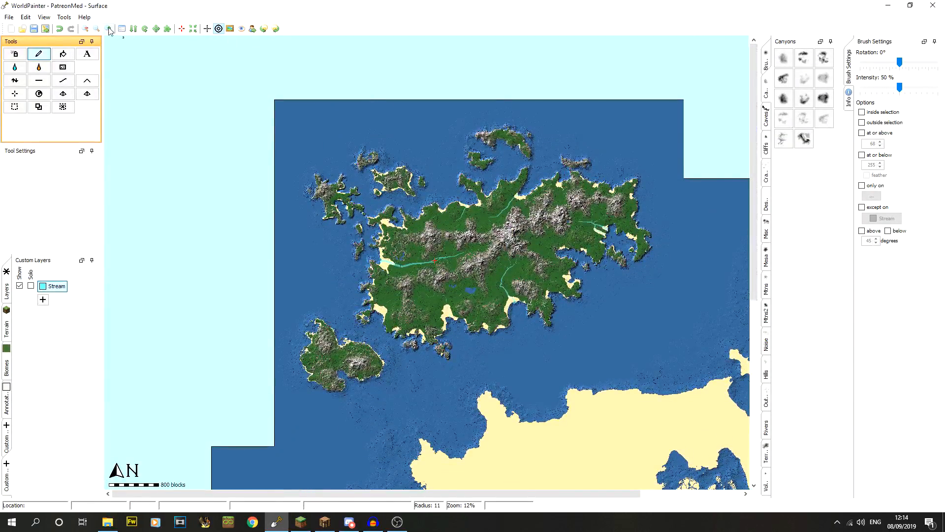
left_click(109, 29)
left_click(108, 29)
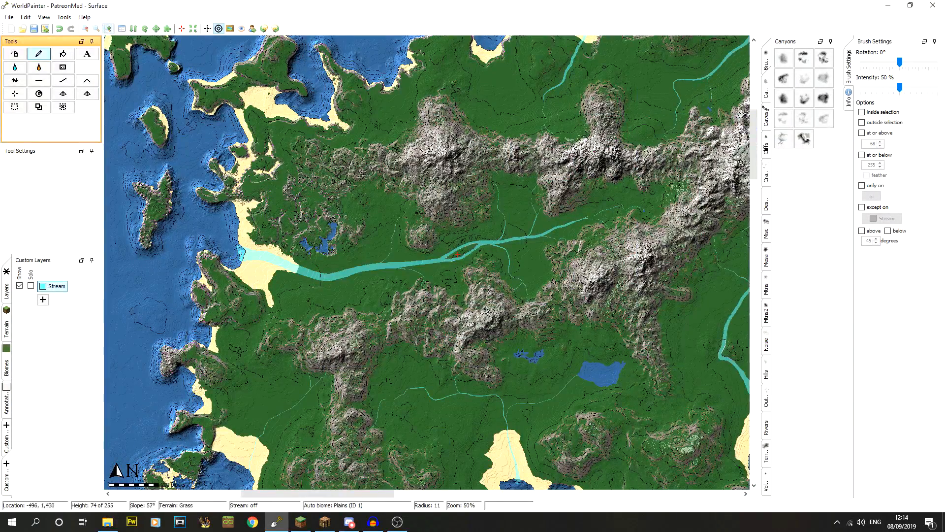
left_click(325, 523)
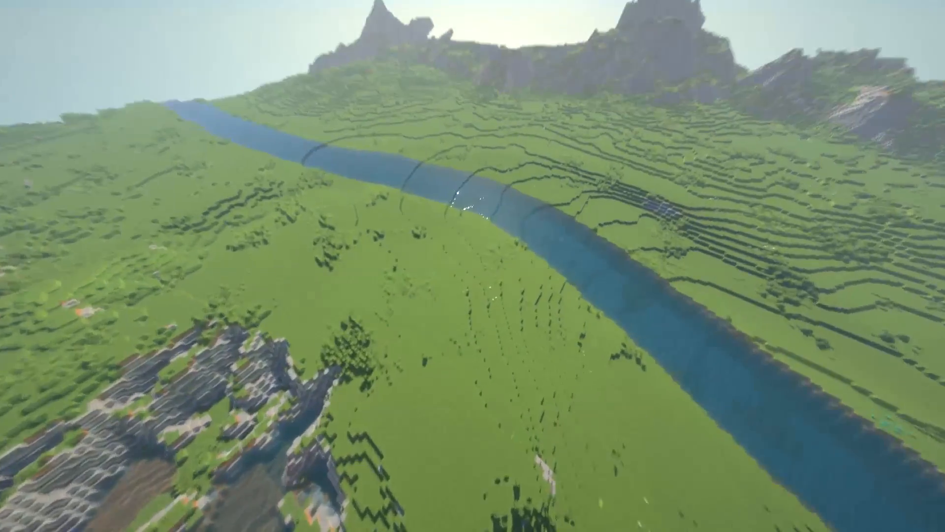
Leave the Minecraft world, return to WorldPainter and review the Stream layer's edge width setting.
key("Escape")
left_click(477, 370)
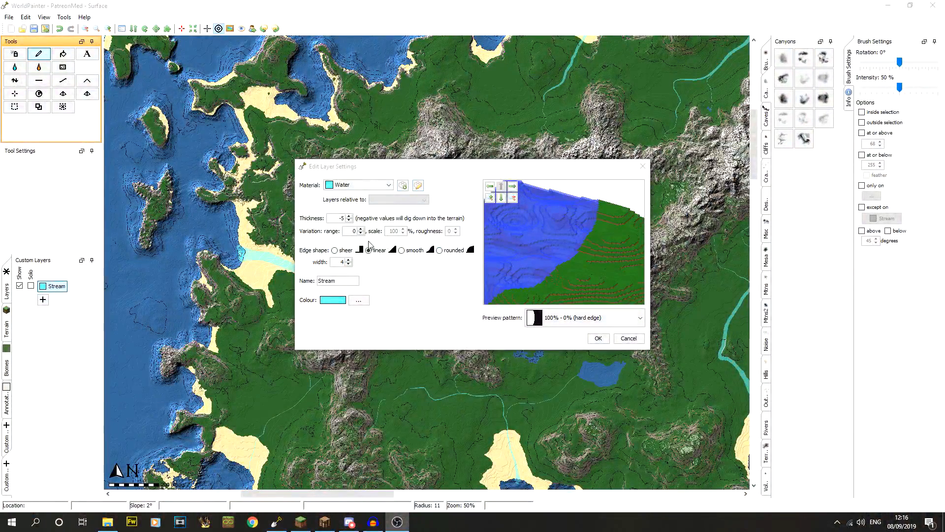
double_click(337, 264)
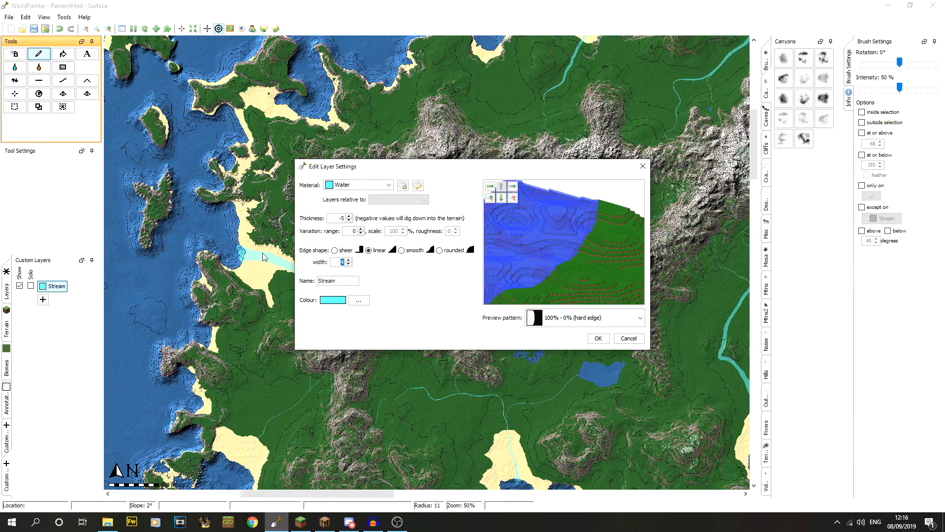
left_click(598, 339)
Duplicate the Stream layer and set the copy's material to Water.
right_click(54, 287)
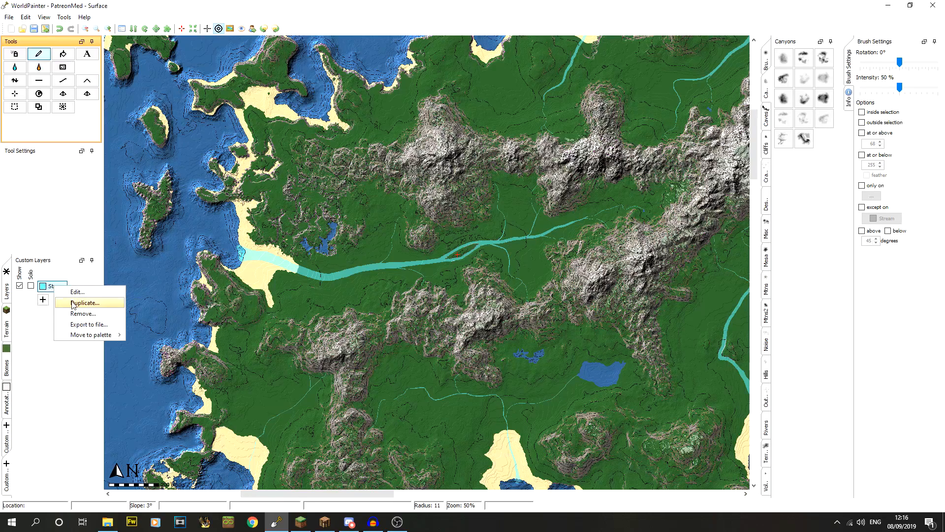
left_click(72, 303)
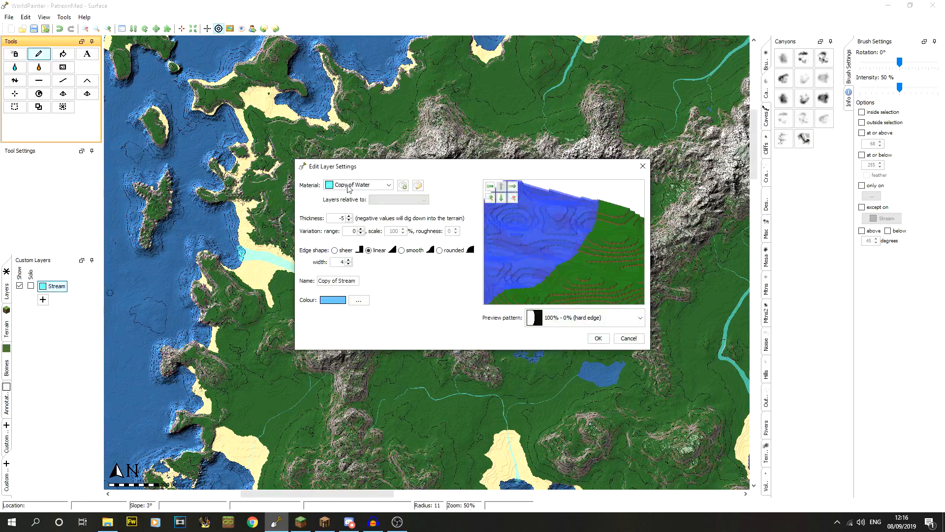
left_click(387, 185)
left_click(387, 185)
left_click(388, 185)
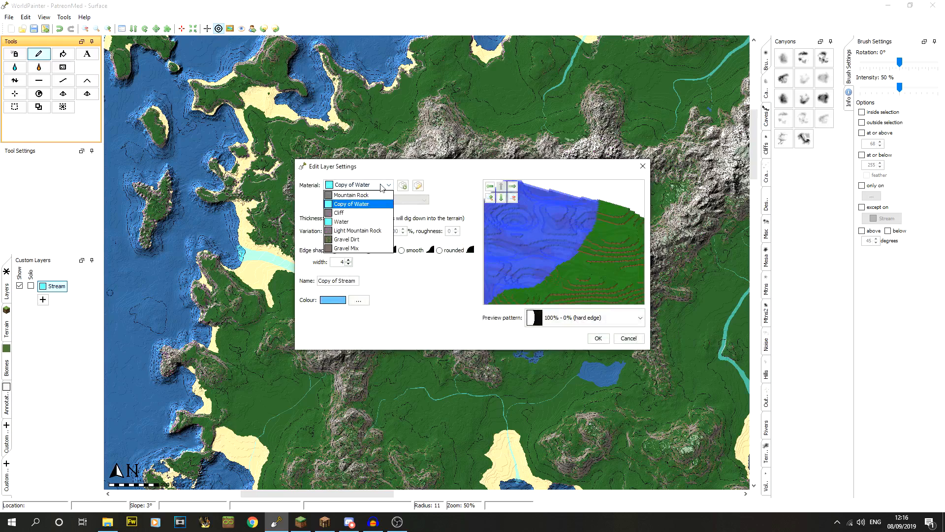
left_click(365, 223)
Name the duplicated layer River, keeping its light blue colour.
left_click_drag(341, 283, 279, 284)
key("BackSpace")
key("Delete")
key("Delete")
key("Delete")
key("Delete")
key("Delete")
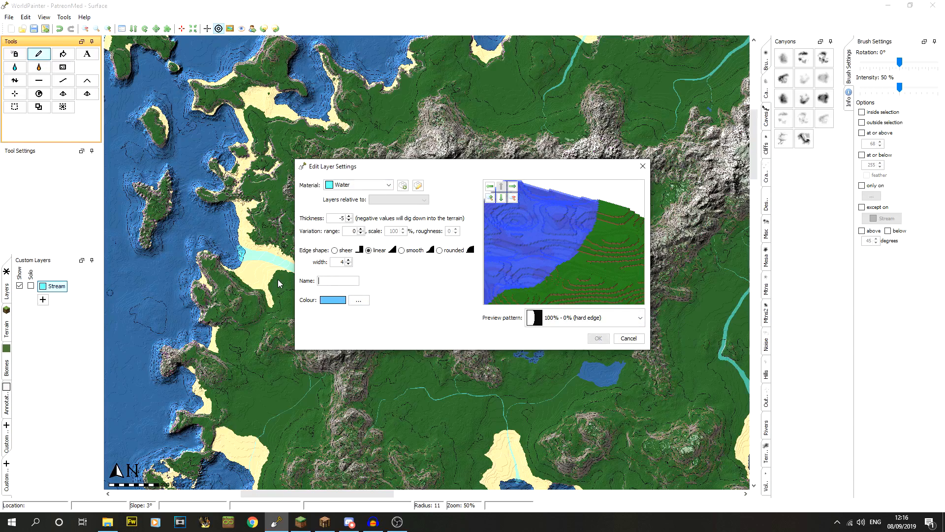
type("River")
left_click(355, 302)
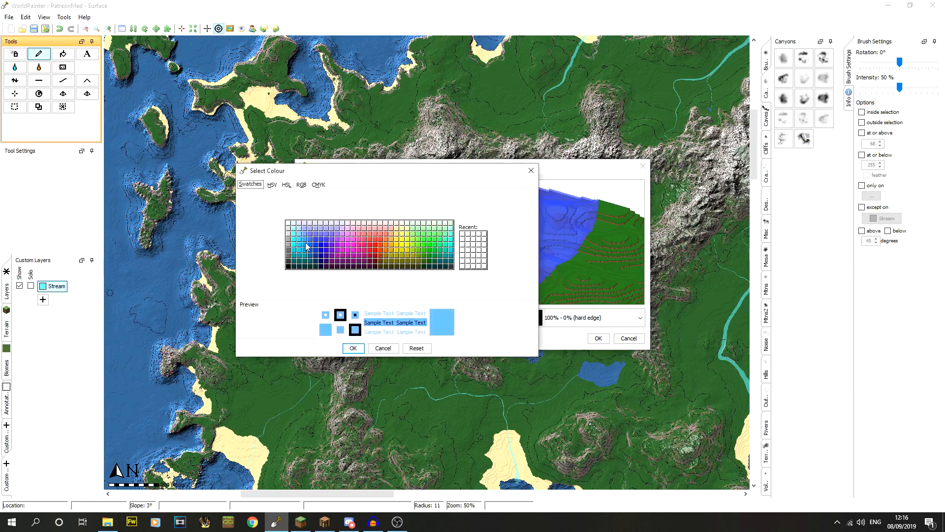
left_click(372, 347)
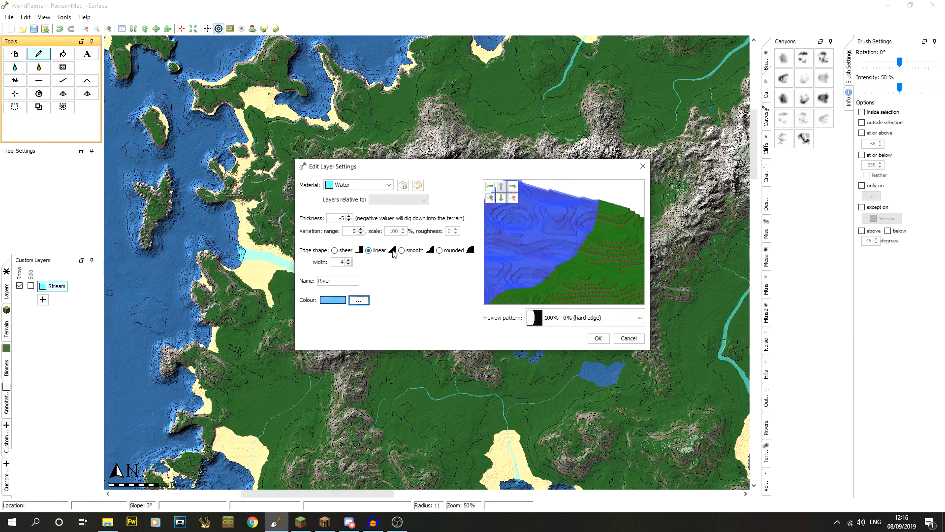
Give the River layer a smooth edge of width 8 and a thickness of -6, and create it.
left_click(411, 250)
left_click(348, 260)
left_click(349, 265)
left_click(349, 265)
left_click(348, 265)
left_click(349, 265)
left_click_drag(338, 218, 351, 221)
left_click(595, 341)
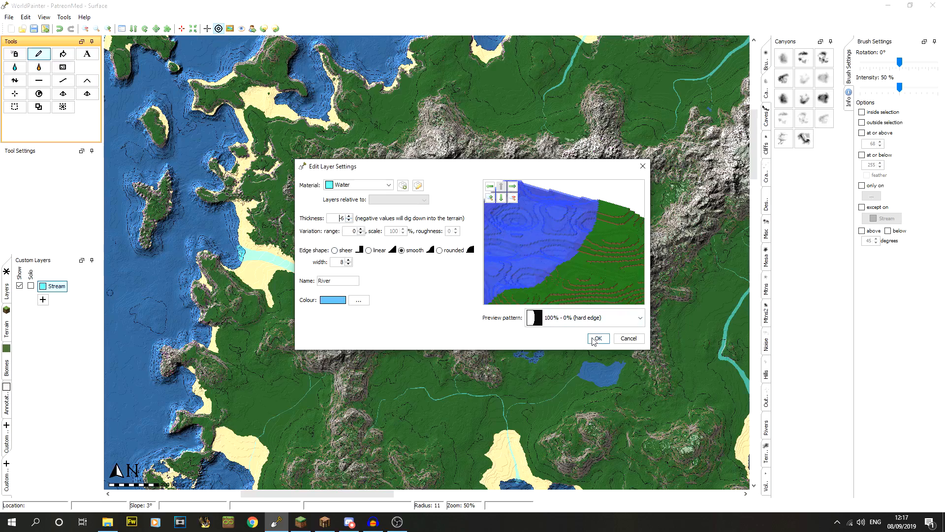
left_click(6, 440)
left_click(45, 285)
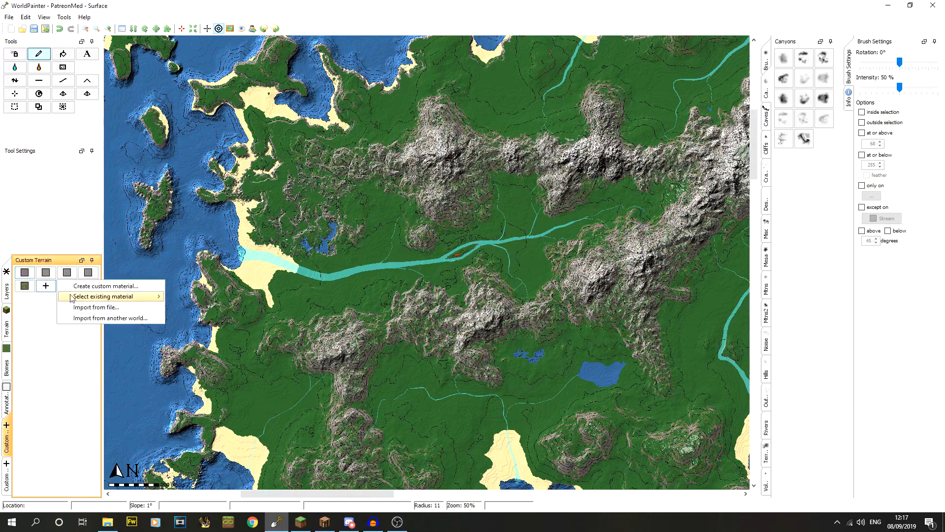
left_click(98, 286)
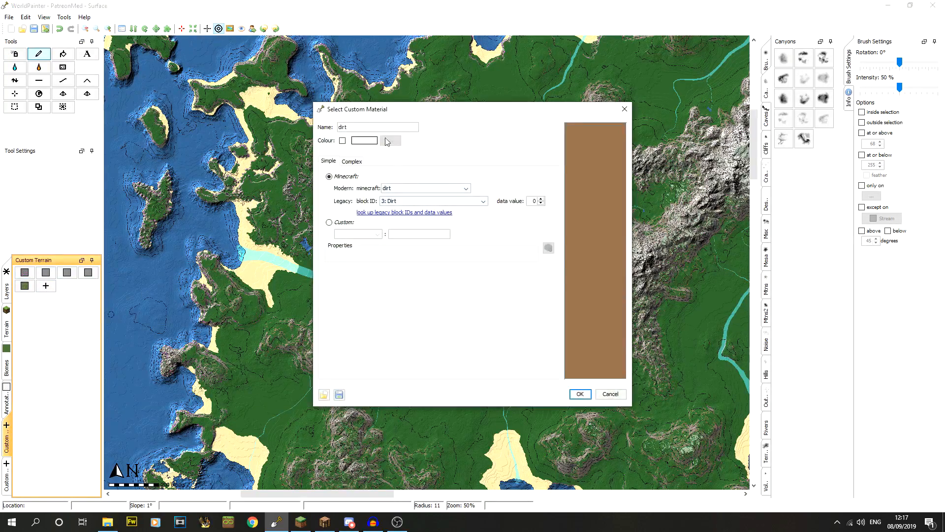
left_click(352, 161)
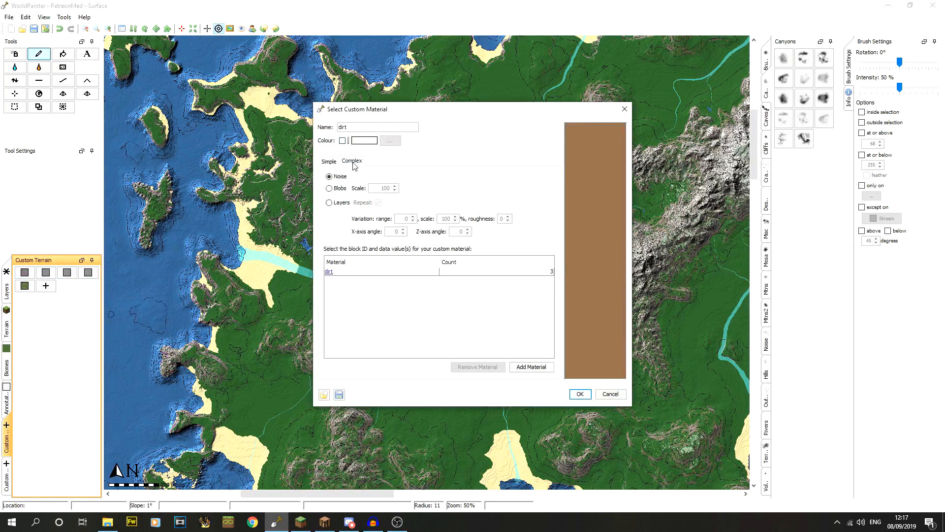
left_click(608, 393)
Find the custom layers and select the River layer for painting at the western river mouth.
left_click(7, 401)
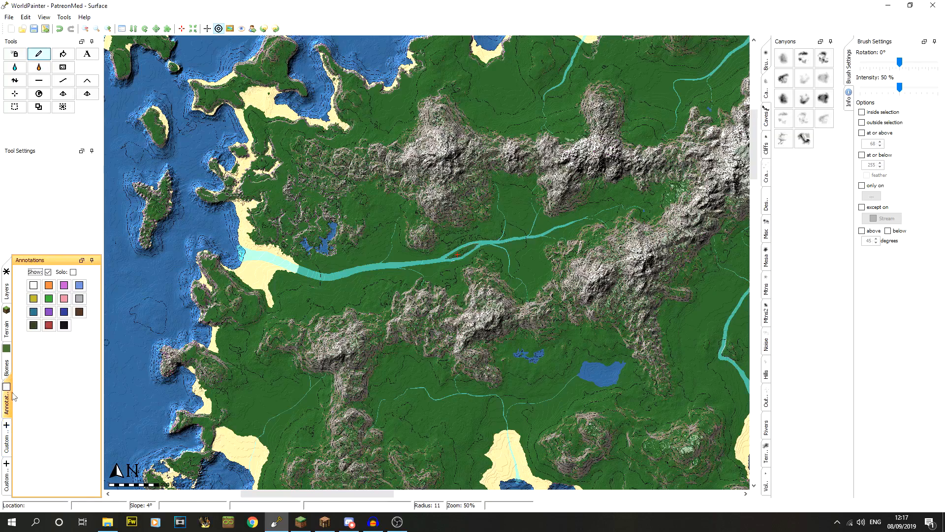
left_click(10, 337)
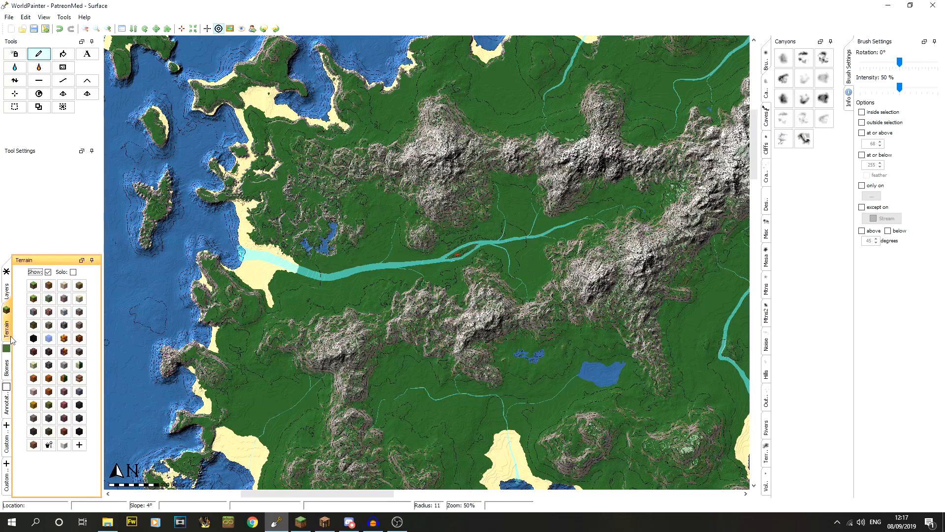
left_click(7, 478)
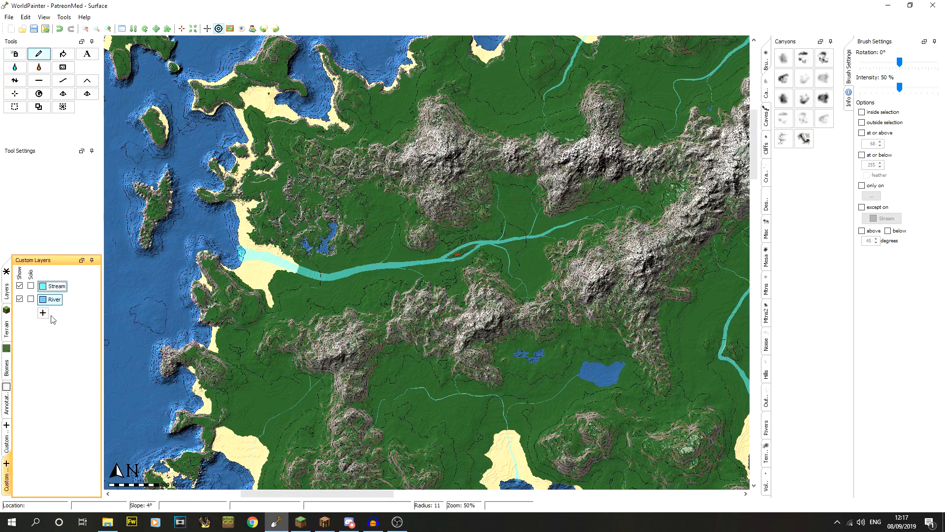
left_click(111, 28)
left_click(110, 29)
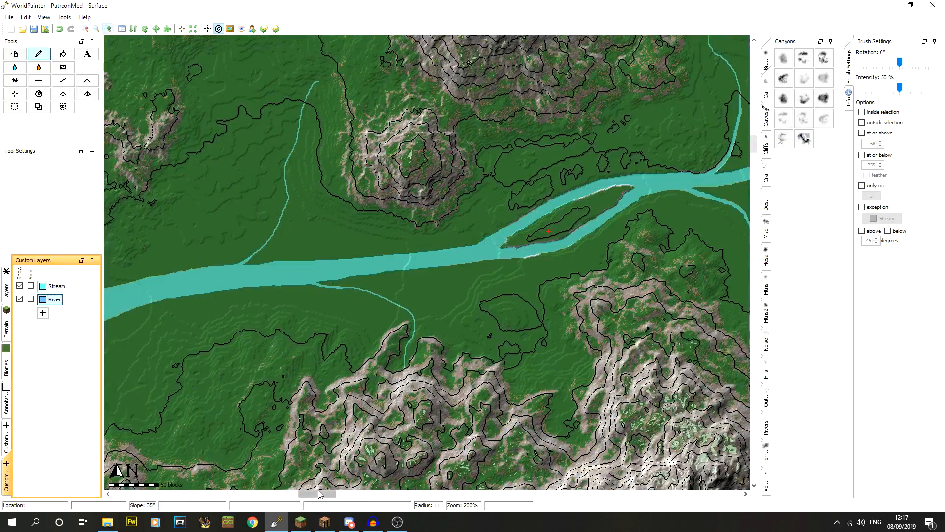
left_click_drag(321, 498, 283, 497)
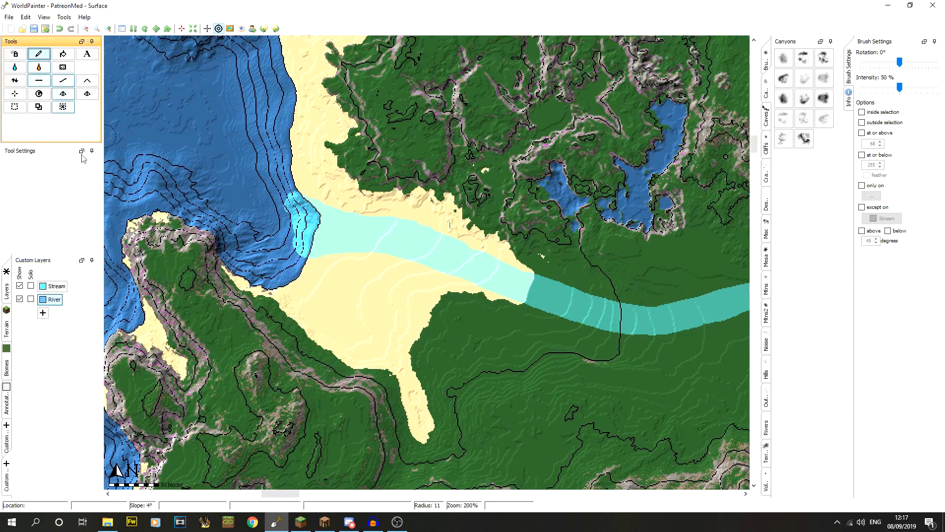
left_click(51, 299)
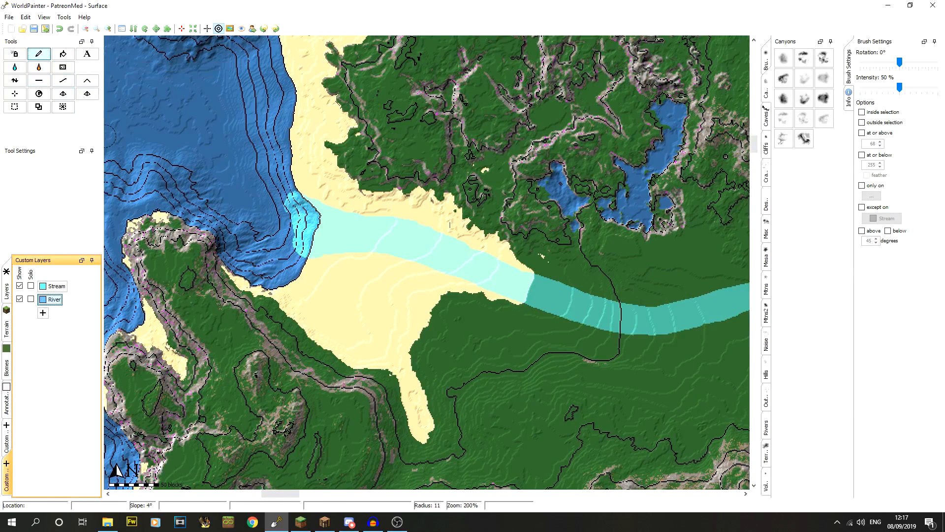
Set the solid round brush to 100% intensity and restrict painting to only on the Stream layer.
left_click(766, 62)
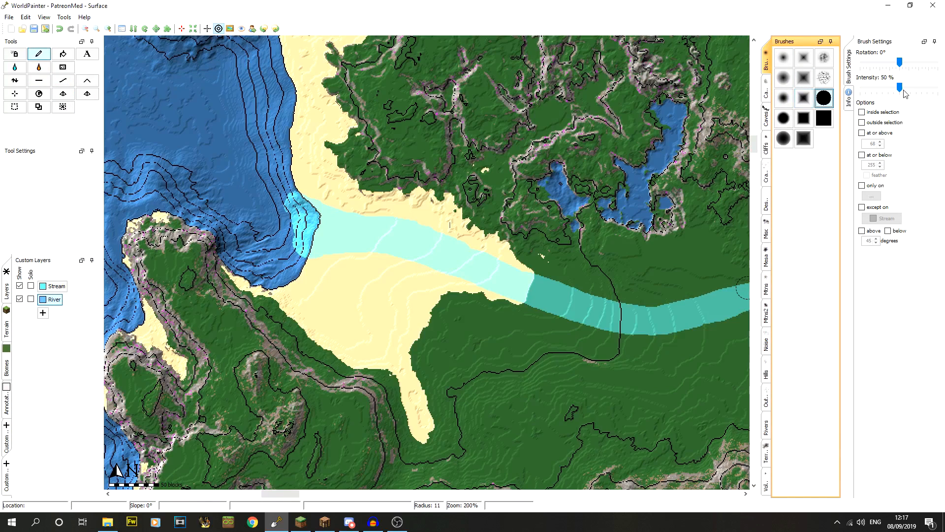
left_click_drag(904, 90, 944, 95)
left_click(862, 185)
left_click(872, 196)
mouse_move(927, 244)
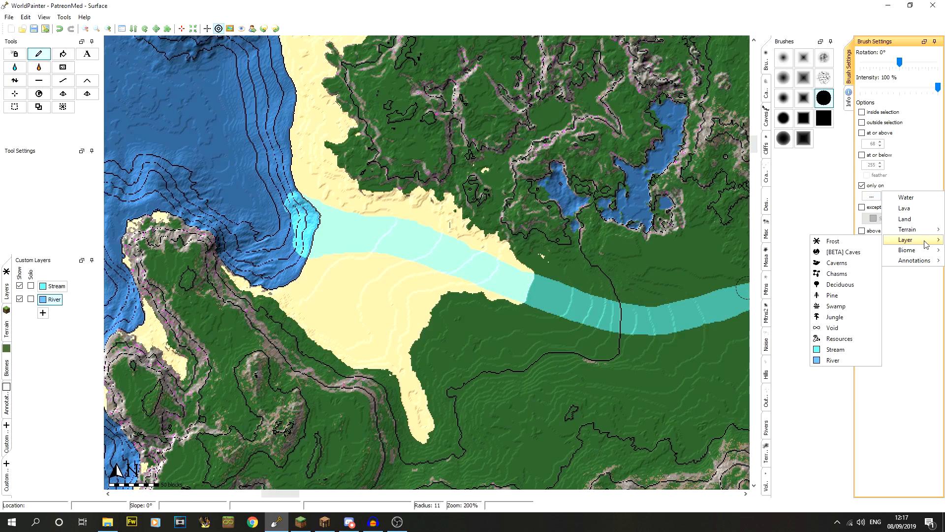
left_click(834, 350)
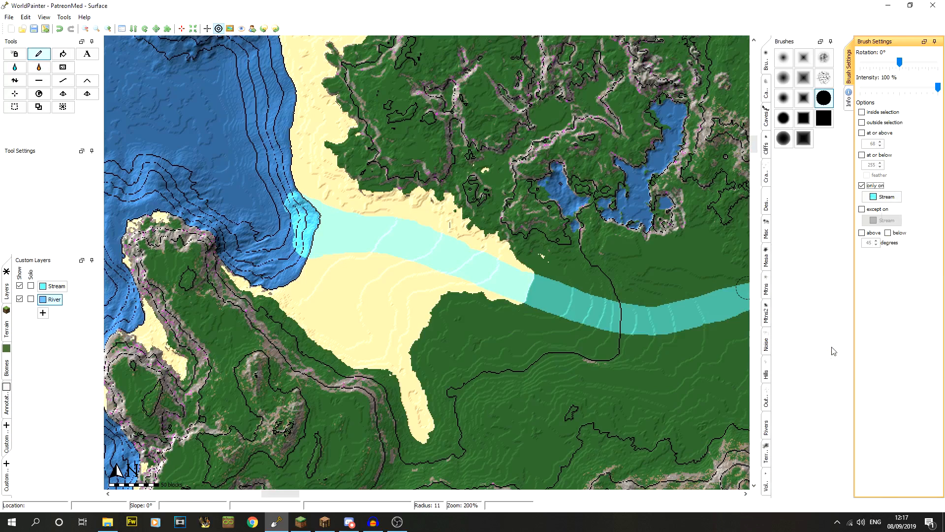
Paint River over the wide Stream channel from the sandy river mouth inland across the grassland.
mouse_move(380, 235)
left_mouse_down()
mouse_move(547, 295)
mouse_move(693, 310)
left_mouse_up()
scroll(509, 286, "down", 5)
left_click_drag(279, 494, 304, 496)
scroll(283, 310, "down", 5)
mouse_move(284, 310)
left_mouse_down()
mouse_move(382, 286)
mouse_move(542, 268)
left_mouse_up()
Continue painting River along the main channel and over both arms around the river island.
left_click(108, 28)
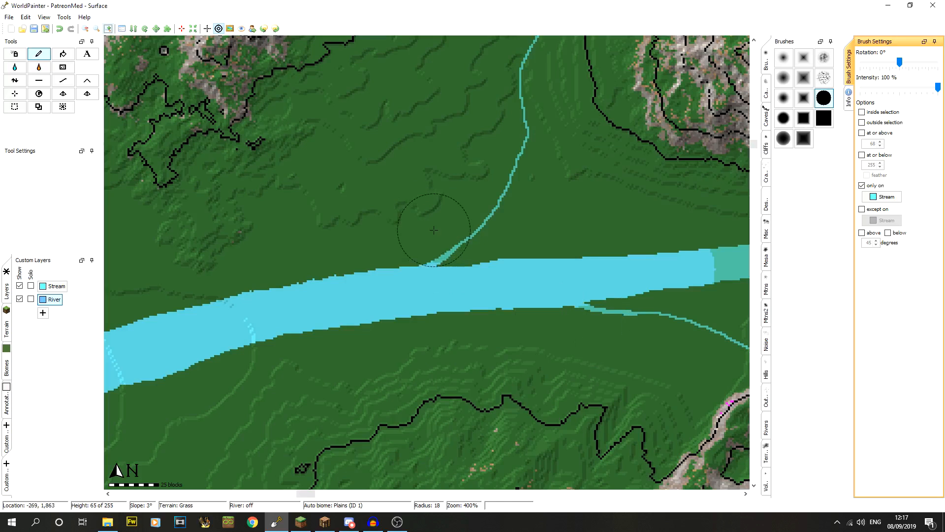
left_click_drag(302, 497, 319, 494)
mouse_move(270, 255)
left_mouse_down()
mouse_move(340, 244)
mouse_move(567, 128)
mouse_move(666, 106)
mouse_move(596, 193)
mouse_move(463, 236)
mouse_move(424, 232)
left_mouse_up()
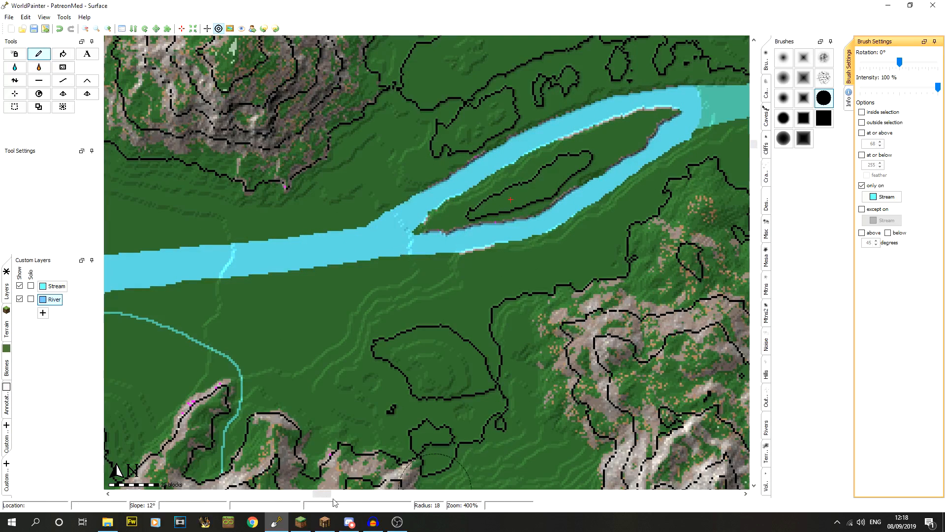
Paint River over the main channel upstream of the island, reducing the brush radius to 8 for the narrower stretch.
left_click_drag(325, 497, 337, 495)
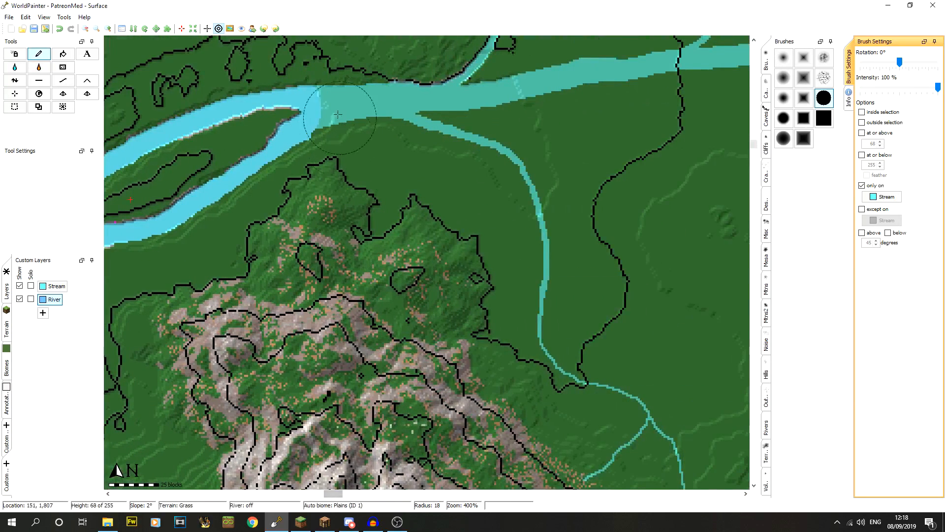
scroll(341, 101, "down", 5)
mouse_move(340, 101)
left_mouse_down()
mouse_move(479, 98)
mouse_move(600, 79)
left_mouse_up()
scroll(426, 98, "down", 2)
left_click_drag(399, 101, 410, 105)
left_click(85, 28)
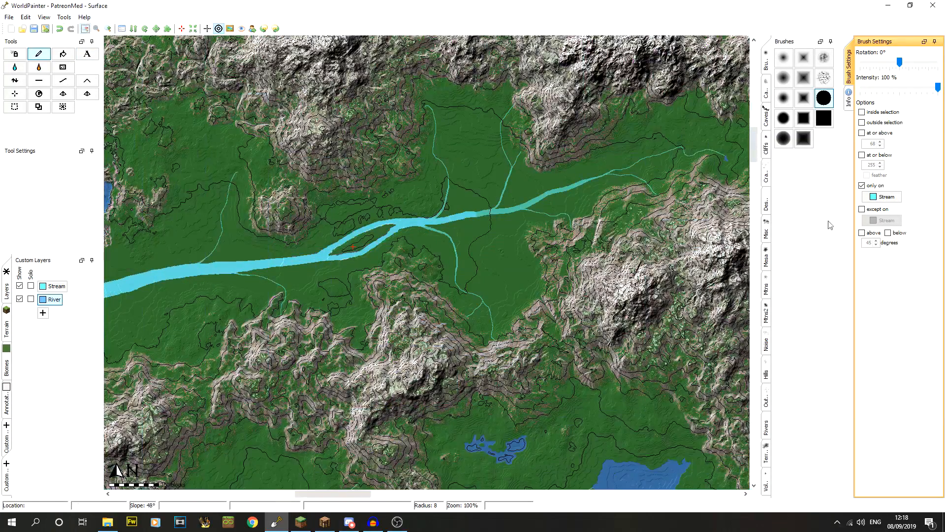
Restrict the brush to the River layer and erase Stream from the River-painted channel down to the sea, using radius 113.
left_click(879, 198)
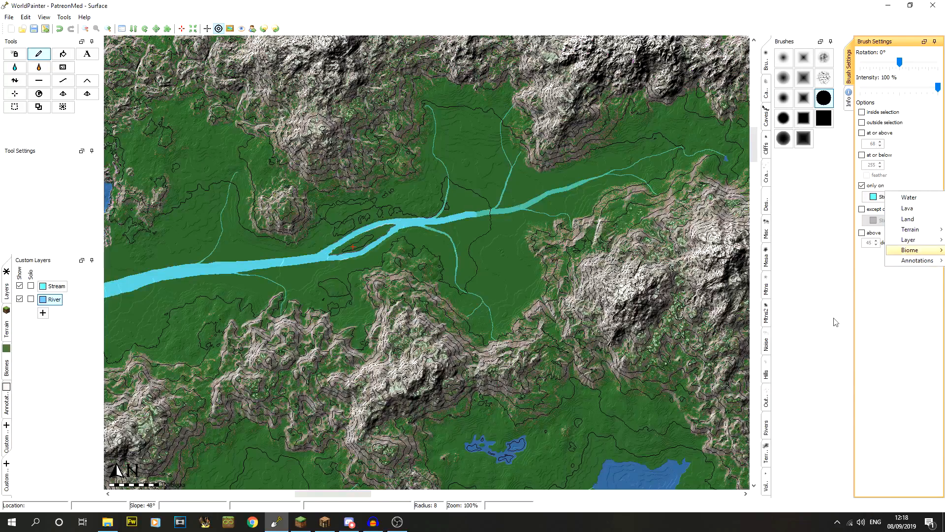
mouse_move(921, 239)
left_click(836, 361)
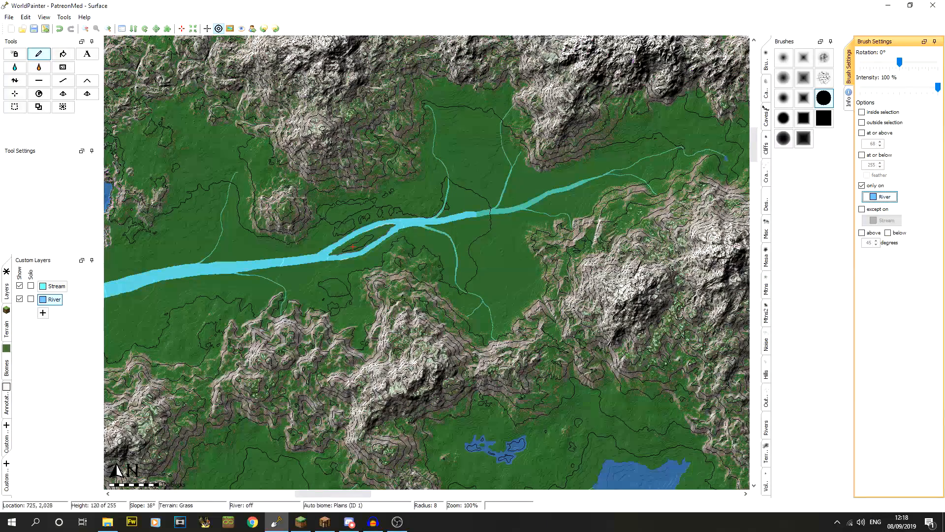
left_click(53, 286)
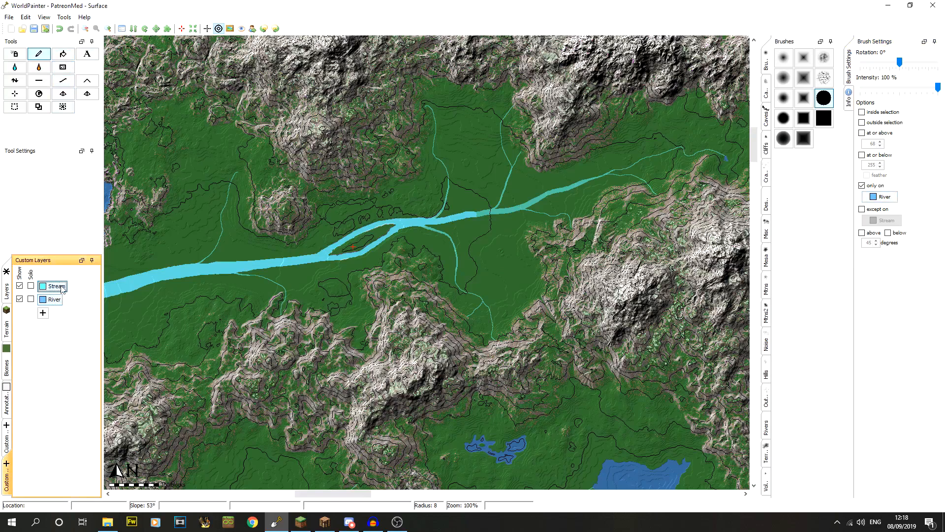
scroll(423, 240, "up", 5)
mouse_move(422, 240)
left_mouse_down()
mouse_move(265, 258)
mouse_move(148, 290)
left_mouse_up()
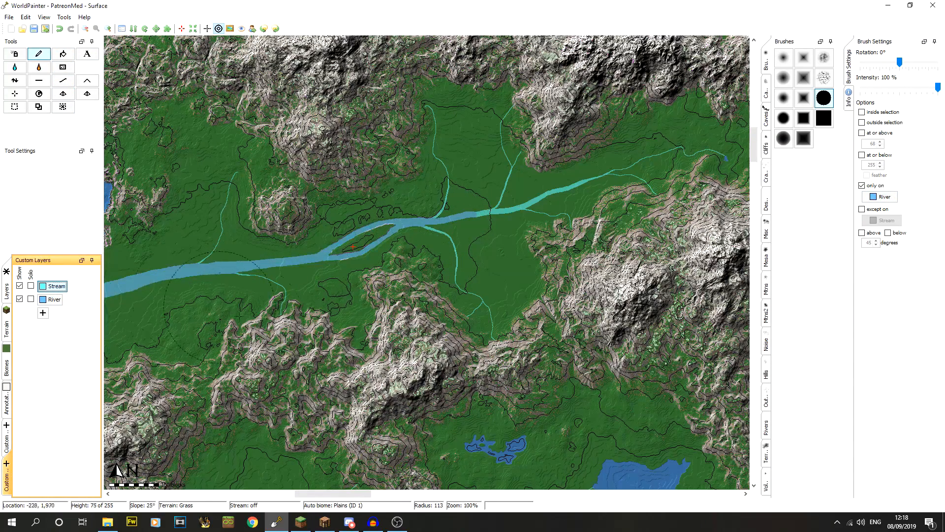
left_click_drag(325, 497, 292, 497)
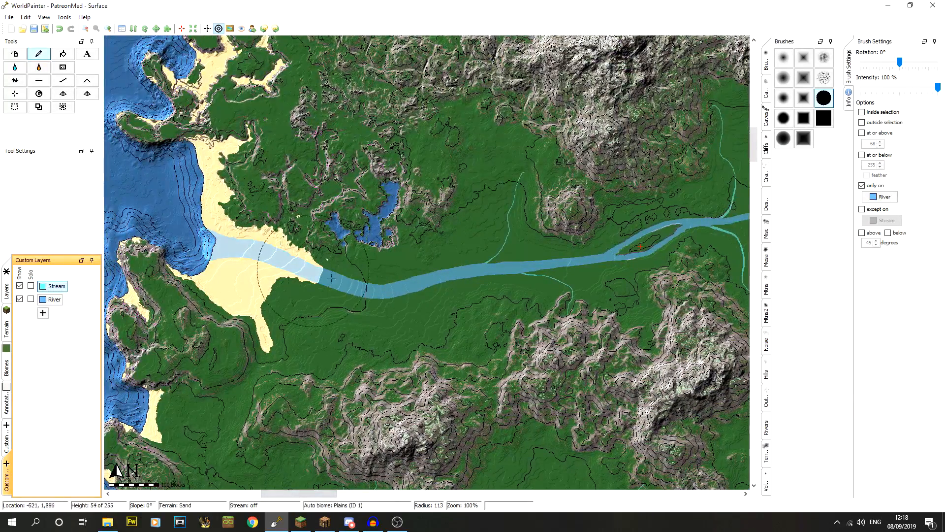
left_click_drag(318, 493, 357, 493)
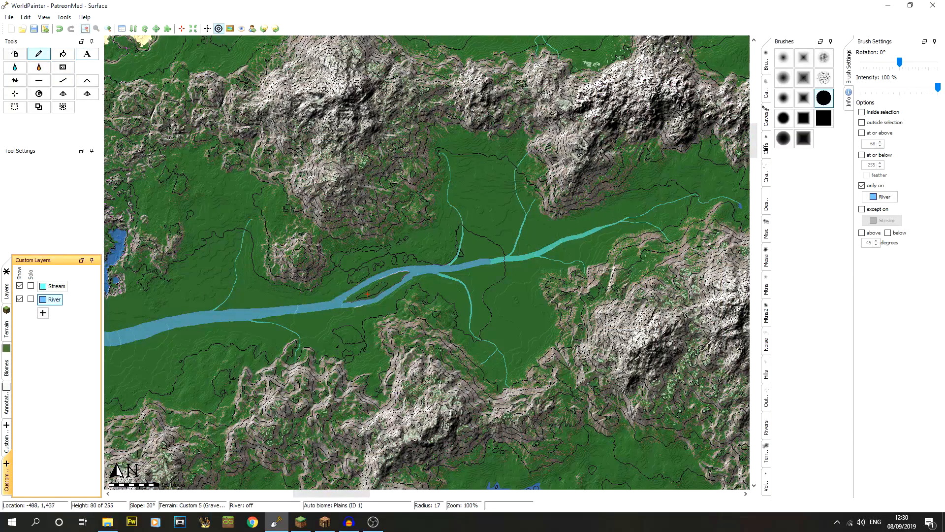
Confirm the River layer's settings with thickness -7, a smooth edge shape and an edge width of 13.
right_click(58, 305)
left_click(73, 310)
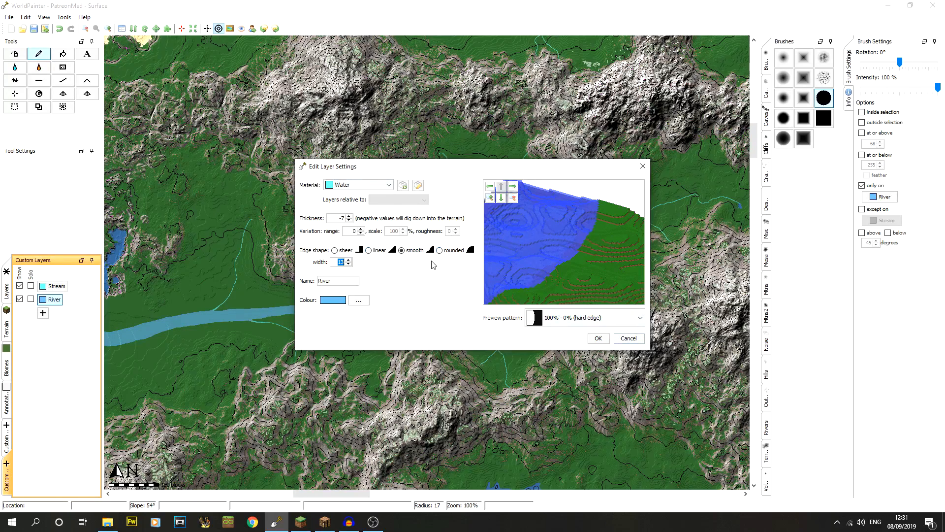
left_click(599, 339)
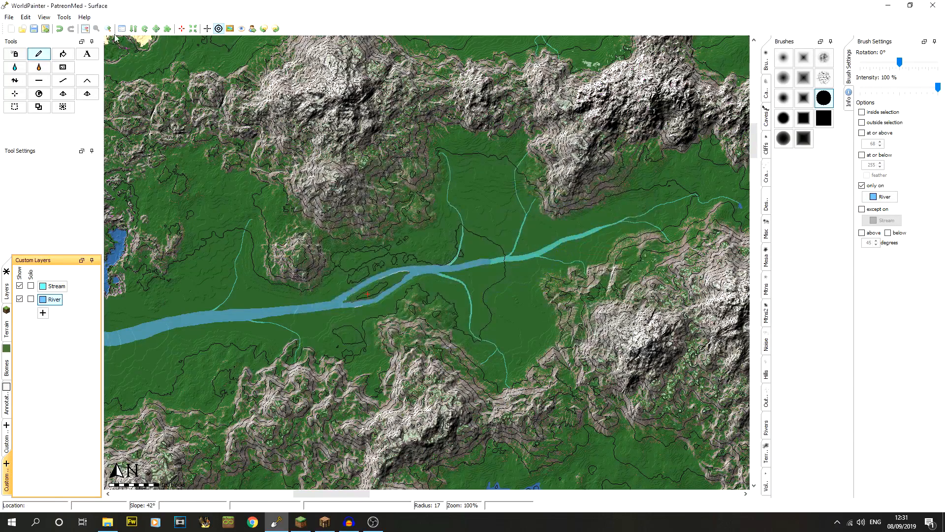
Paint Stream over the upstream end of the River channel with a radius 2 brush so both layers overlap where they meet.
left_click(108, 28)
left_click(108, 28)
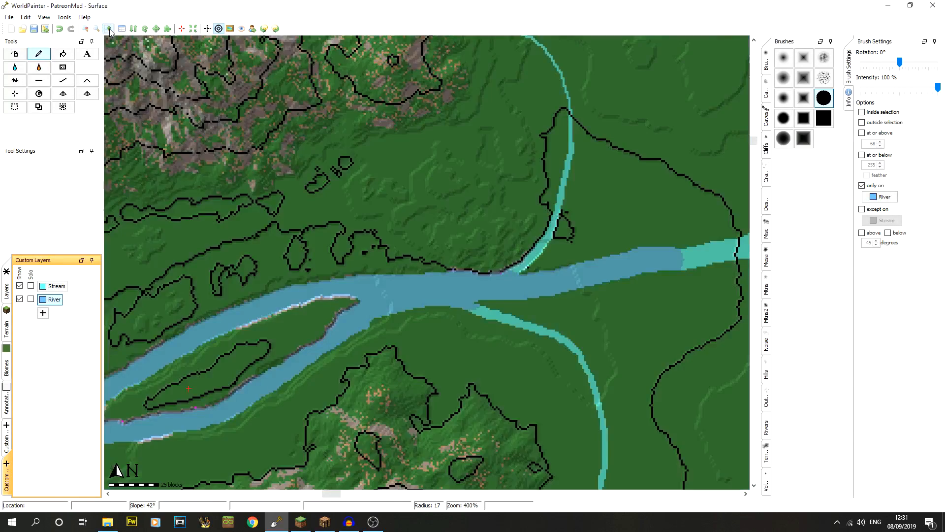
left_click(108, 28)
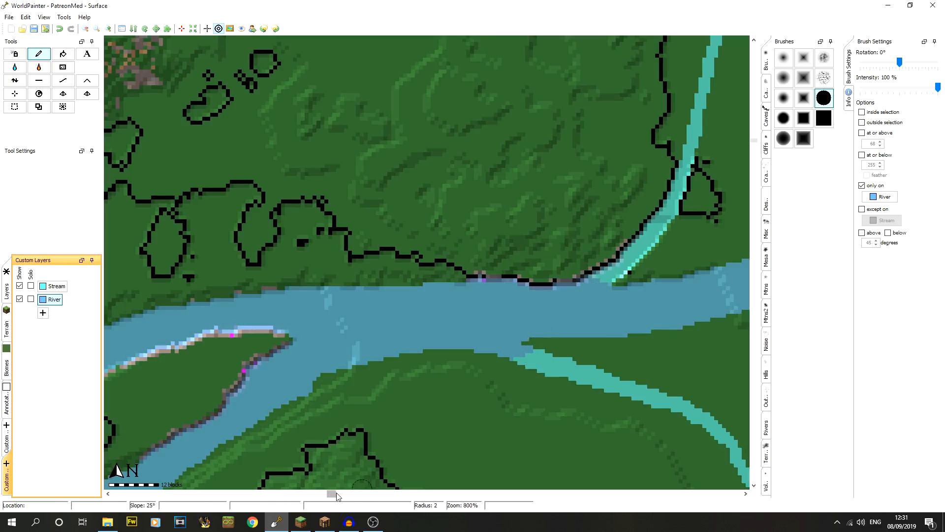
left_click_drag(332, 495, 340, 495)
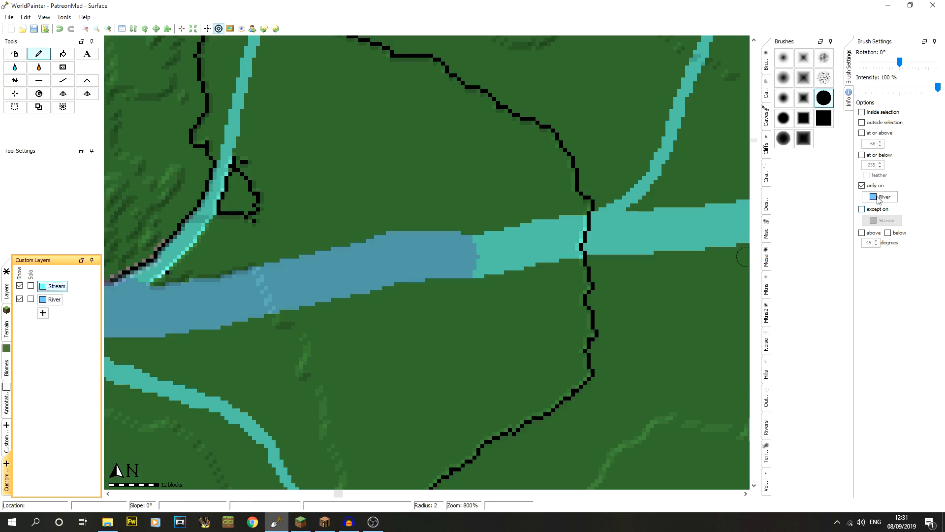
left_click(472, 238)
mouse_move(463, 238)
left_mouse_down()
mouse_move(449, 235)
mouse_move(475, 266)
mouse_move(452, 281)
left_mouse_up()
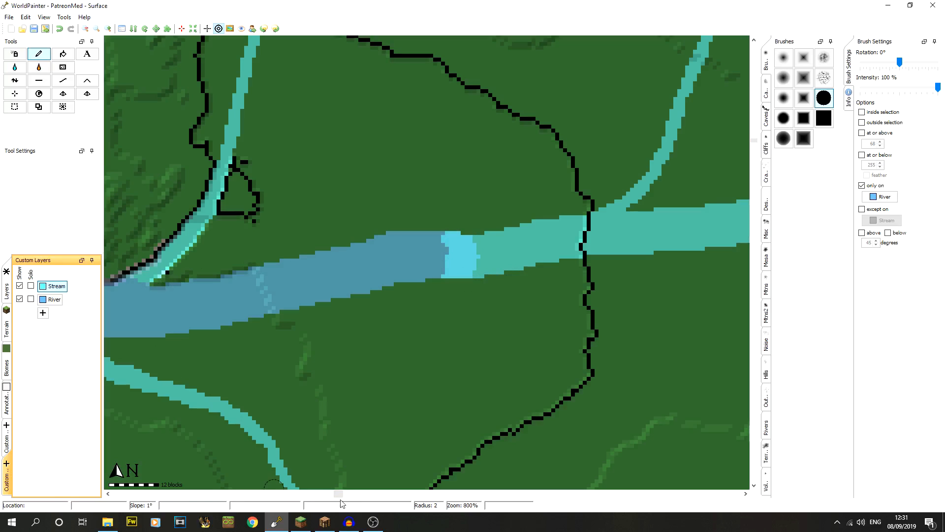
Overlap Stream onto River at the mouths of the two tributaries just upstream of the island, erasing excess at the northern one.
left_click_drag(338, 496, 333, 495)
left_click_drag(430, 355, 410, 354)
left_click_drag(485, 281, 498, 291)
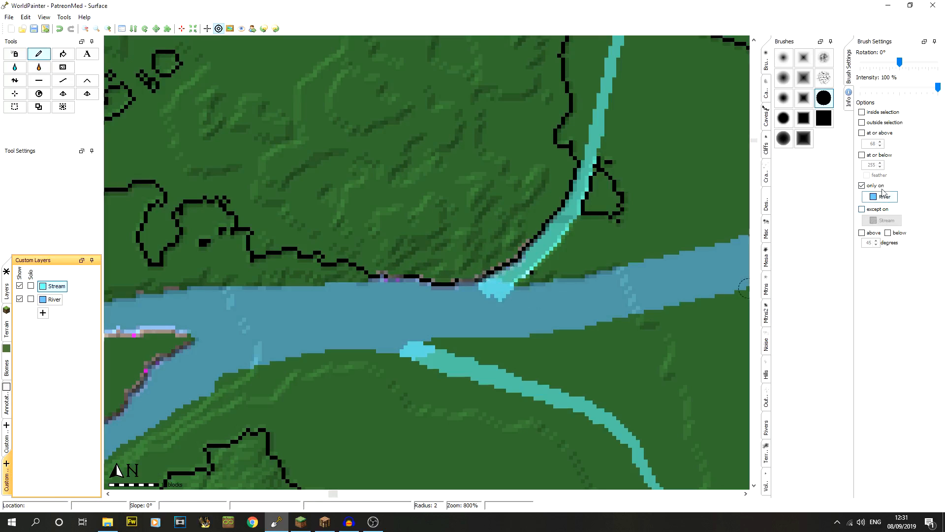
right_click(498, 305)
Paint Stream onto the River edge at the mouth of the northern tributary downstream of the island.
left_click_drag(333, 495, 328, 495)
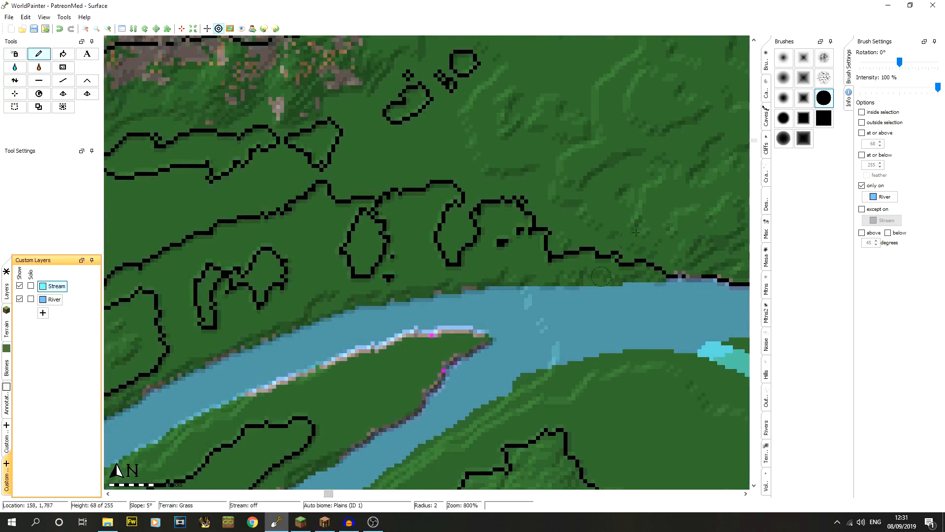
left_click(86, 28)
left_click(86, 29)
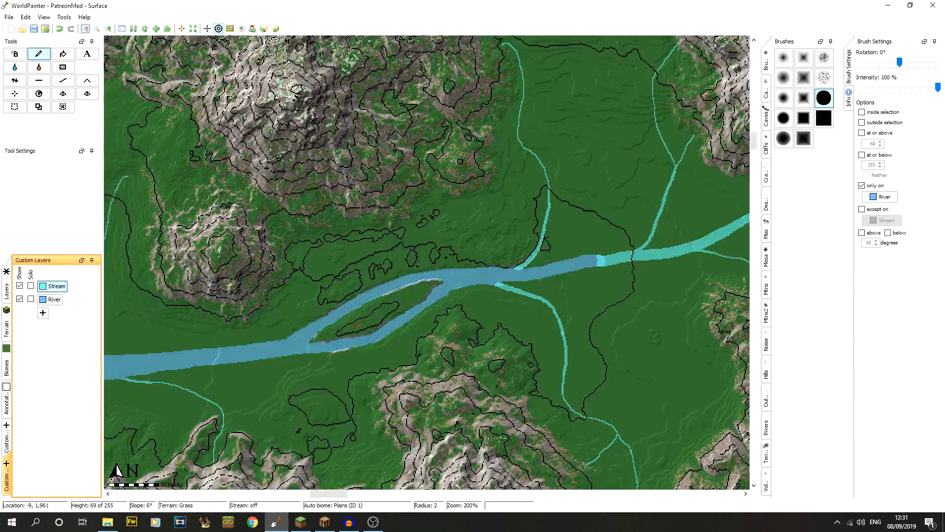
left_click_drag(330, 499, 307, 498)
left_click(109, 28)
left_click(108, 29)
left_click(108, 28)
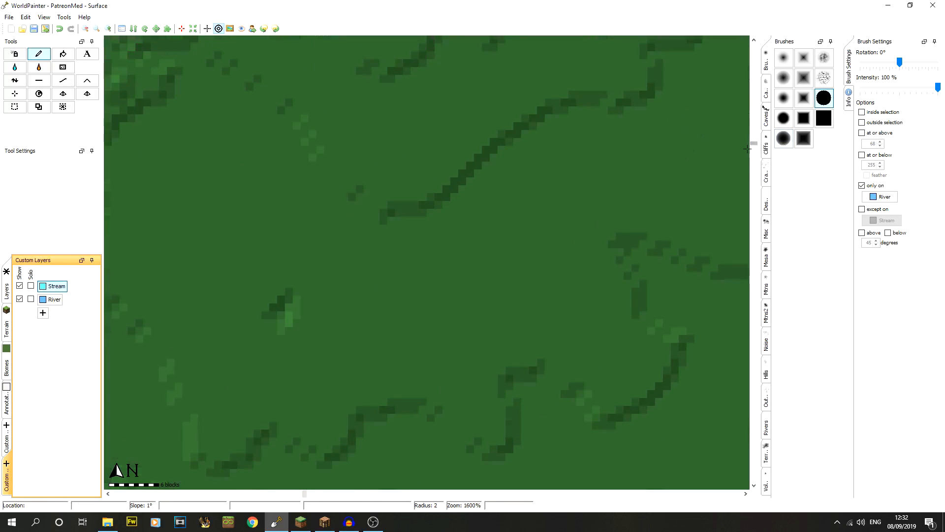
mouse_move(651, 173)
left_mouse_down()
mouse_move(597, 190)
mouse_move(657, 186)
left_mouse_up()
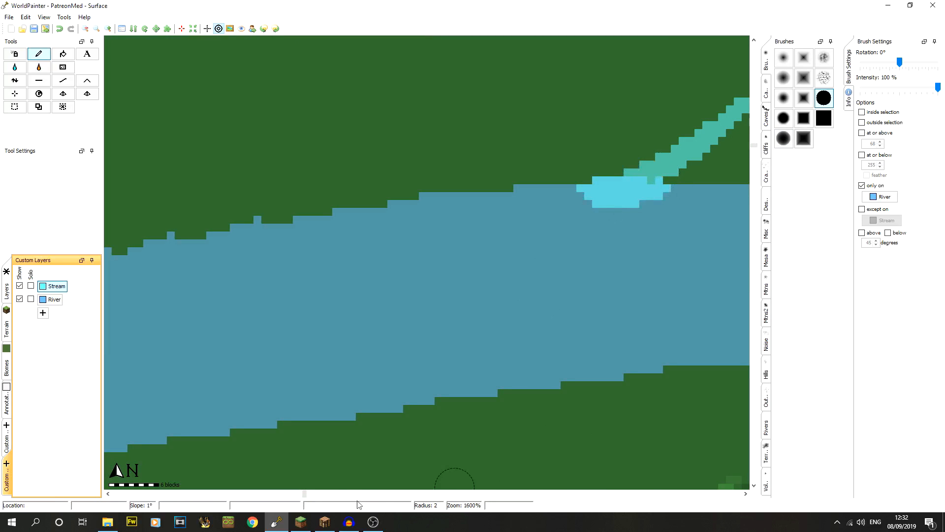
Paint Stream onto the River edge at the mouth of the southern tributary downstream of the island, erasing the excess.
left_click_drag(304, 497, 311, 492)
mouse_move(428, 322)
left_mouse_down()
mouse_move(313, 353)
mouse_move(299, 345)
mouse_move(324, 323)
left_mouse_up()
right_click(324, 323)
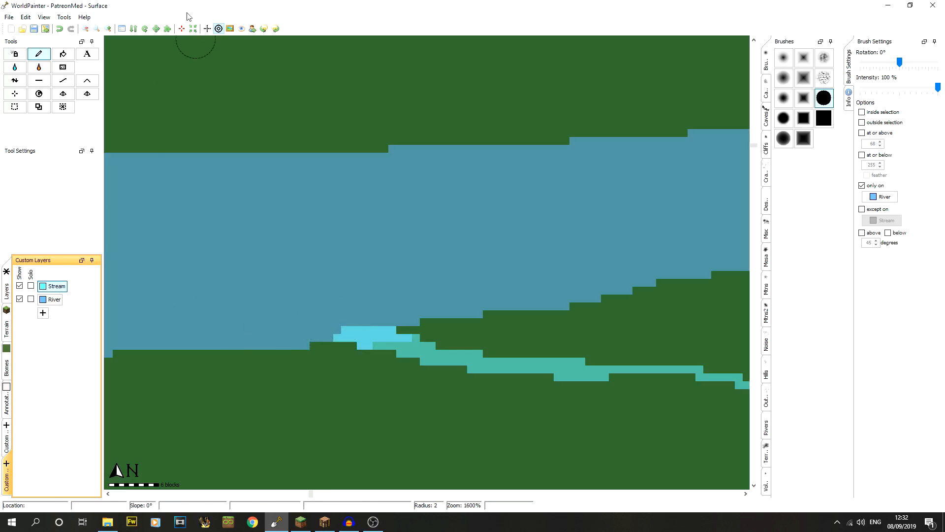
left_click(86, 29)
left_click(85, 29)
left_click(85, 29)
left_click(86, 29)
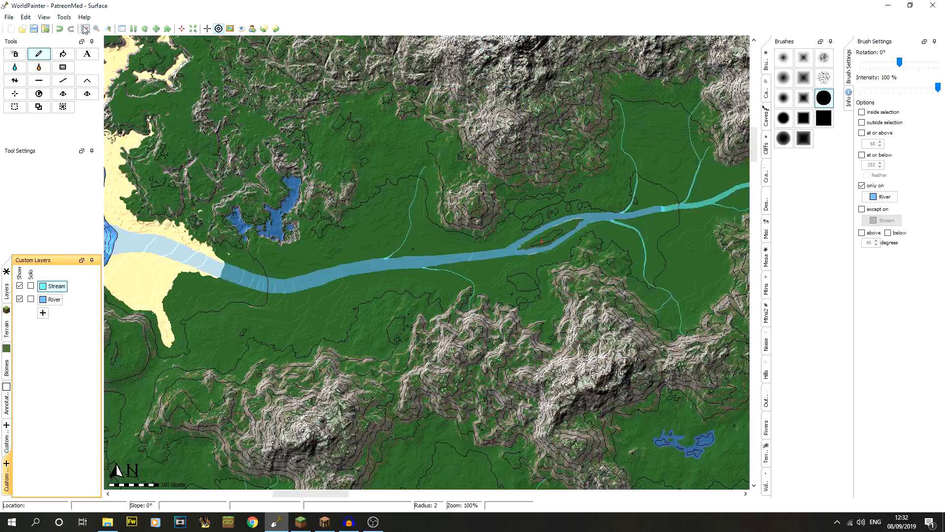
left_click(85, 29)
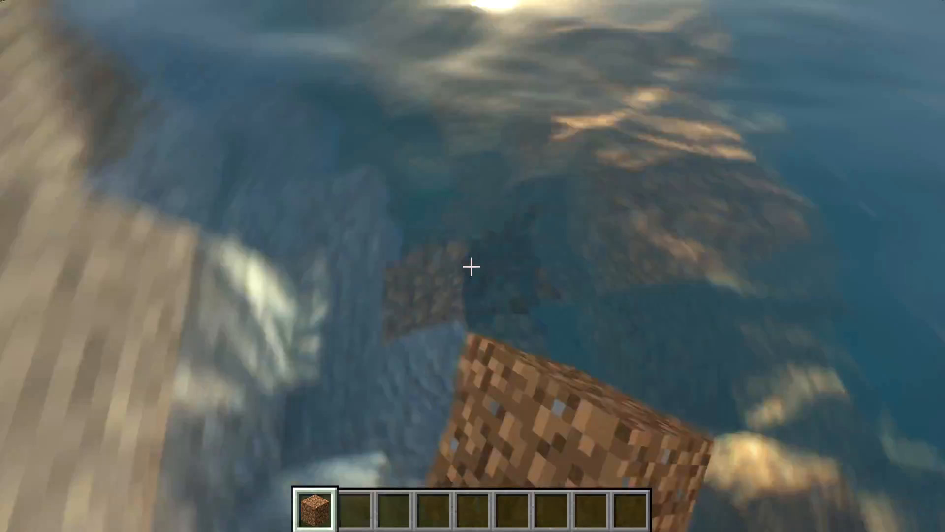
In Minecraft, swim along the exported channel and examine the depth and shape of its bed and banks.
key("4")
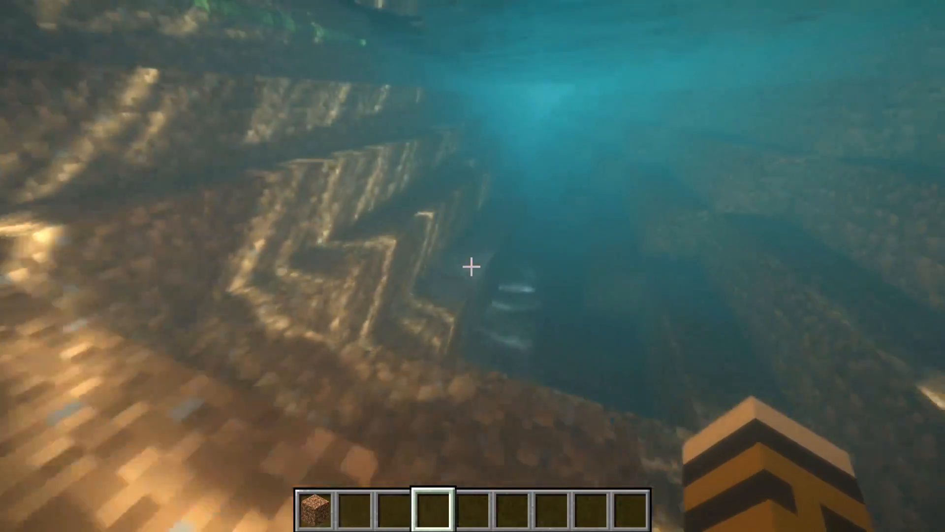
key("space")
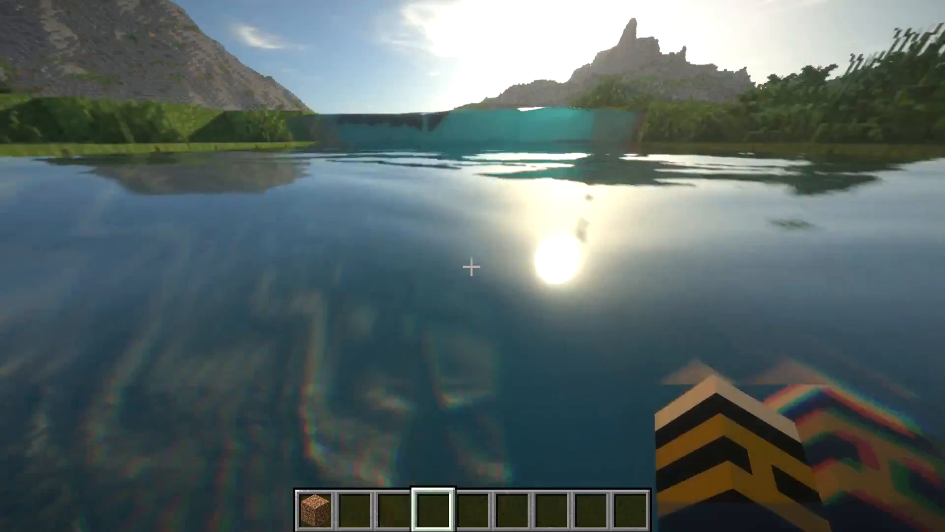
key("w")
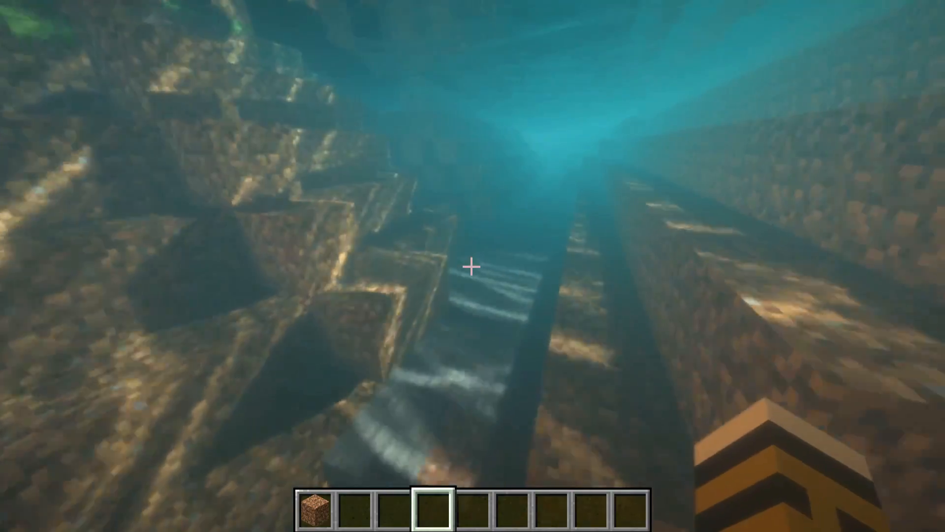
key("w")
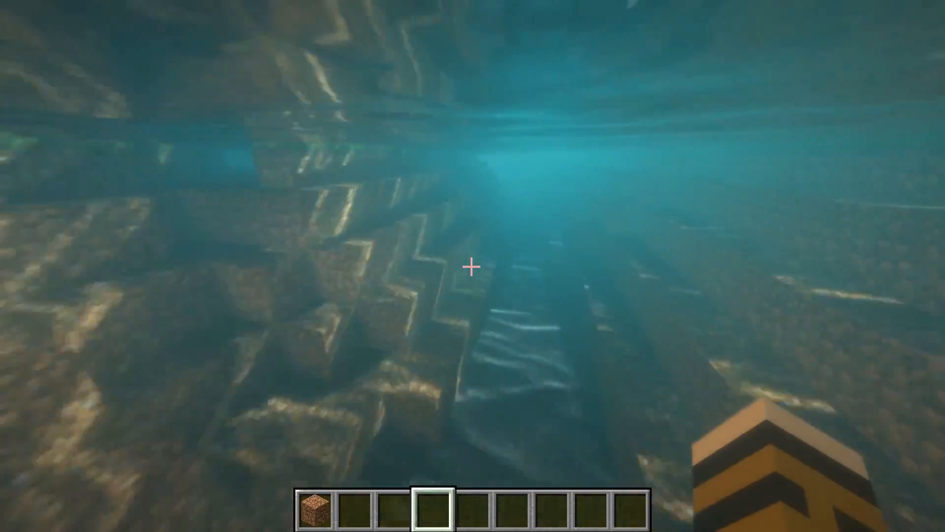
key("w")
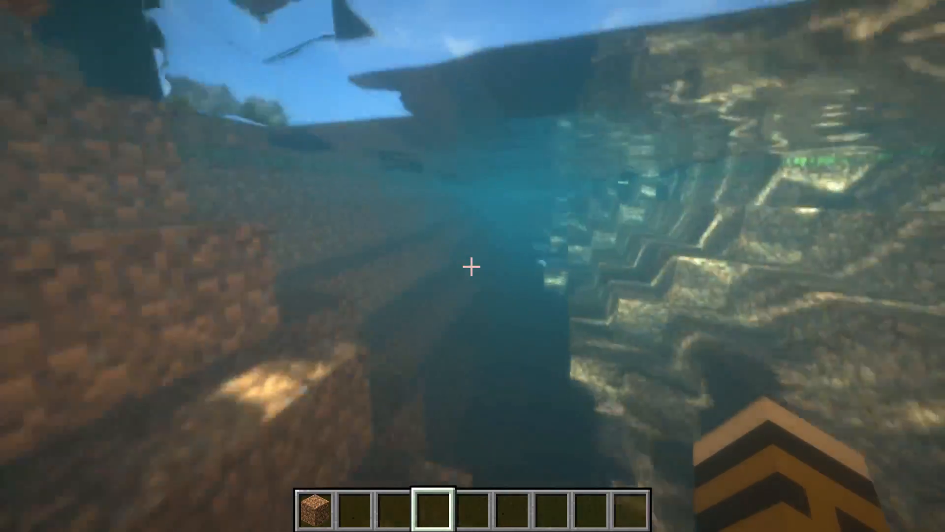
key("w")
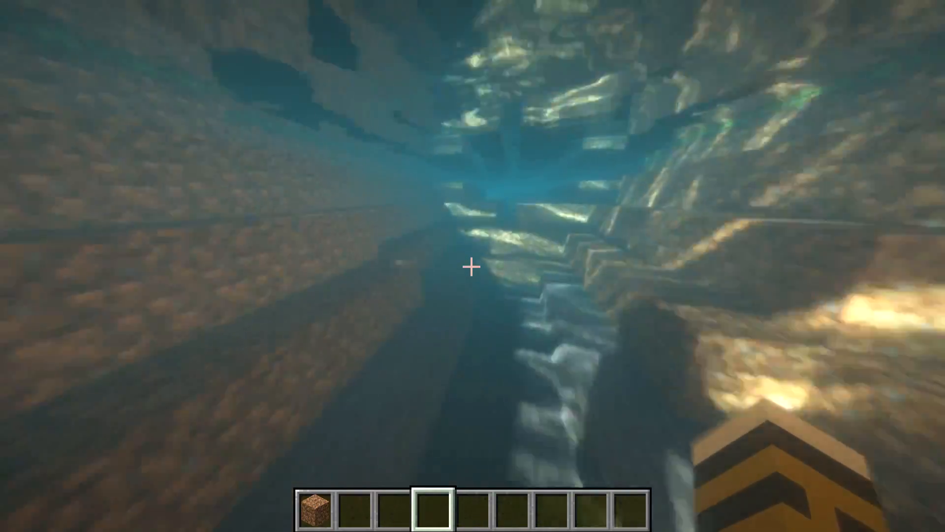
key("w")
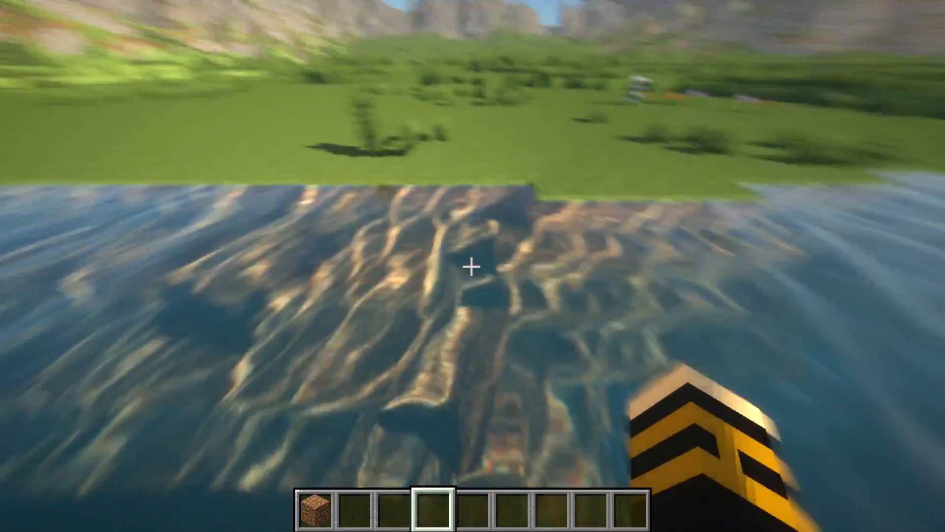
Switch to WorldPainter and review the Stream layer's thickness and edge shape settings.
key("t")
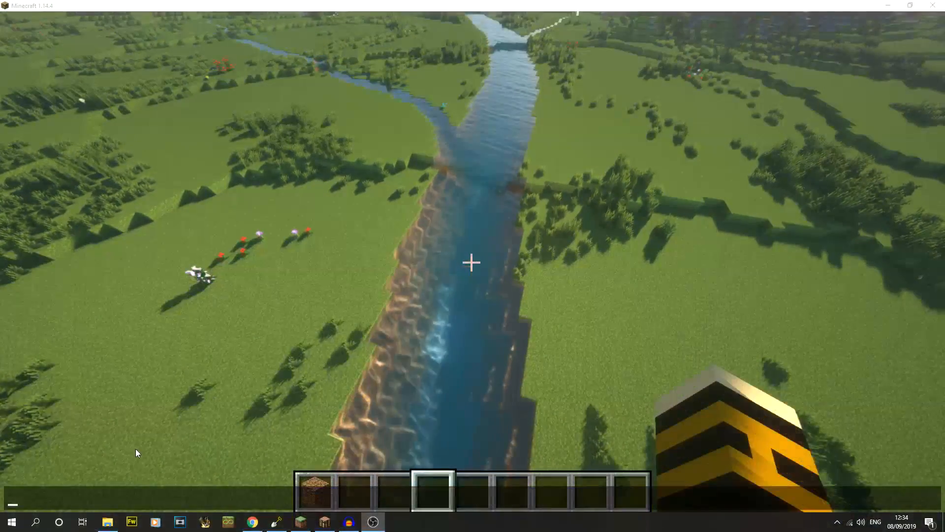
left_click(284, 523)
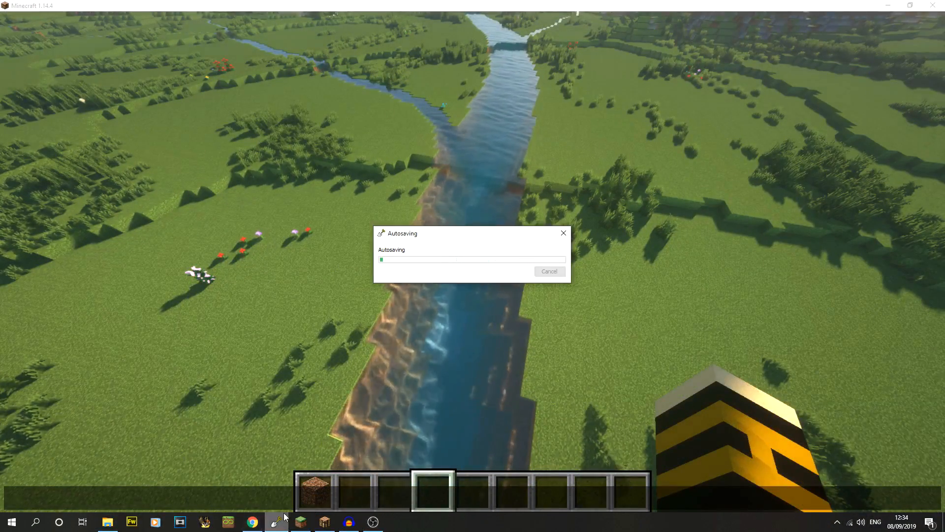
mouse_move(288, 523)
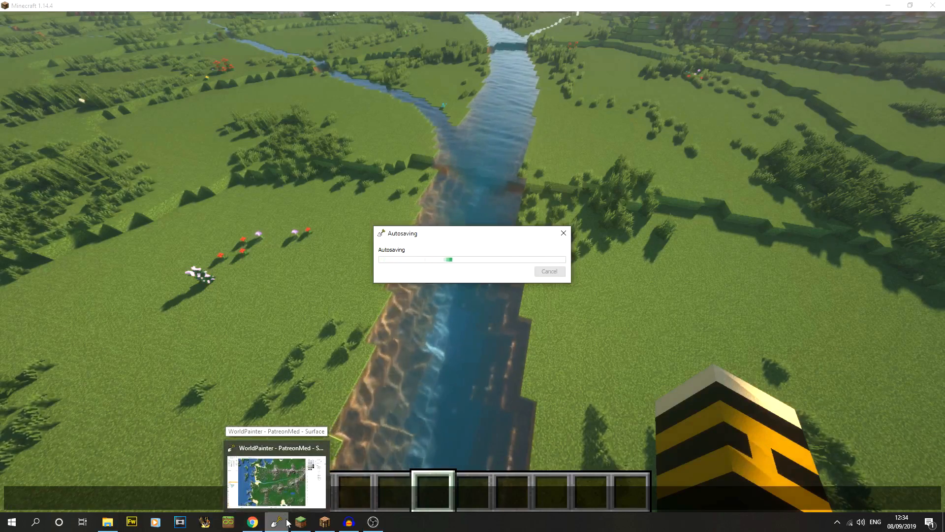
left_click(298, 493)
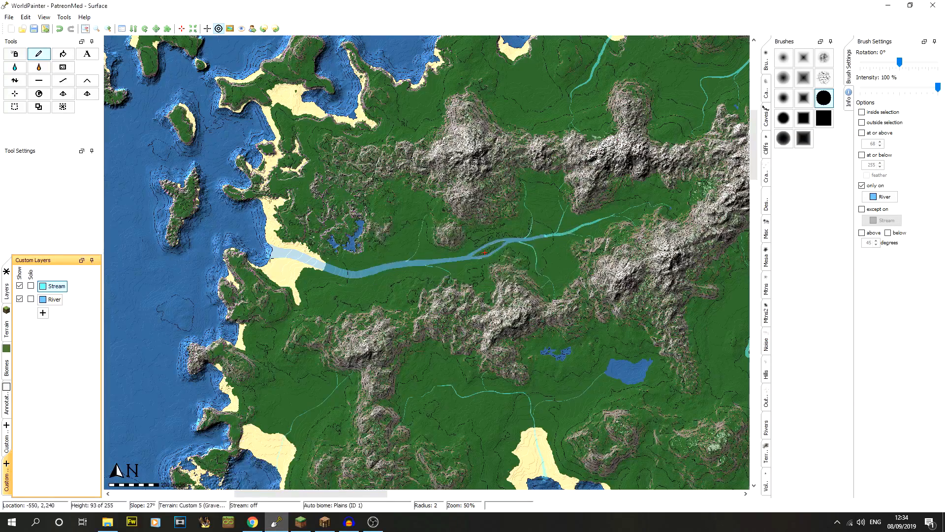
right_click(65, 291)
left_click(74, 294)
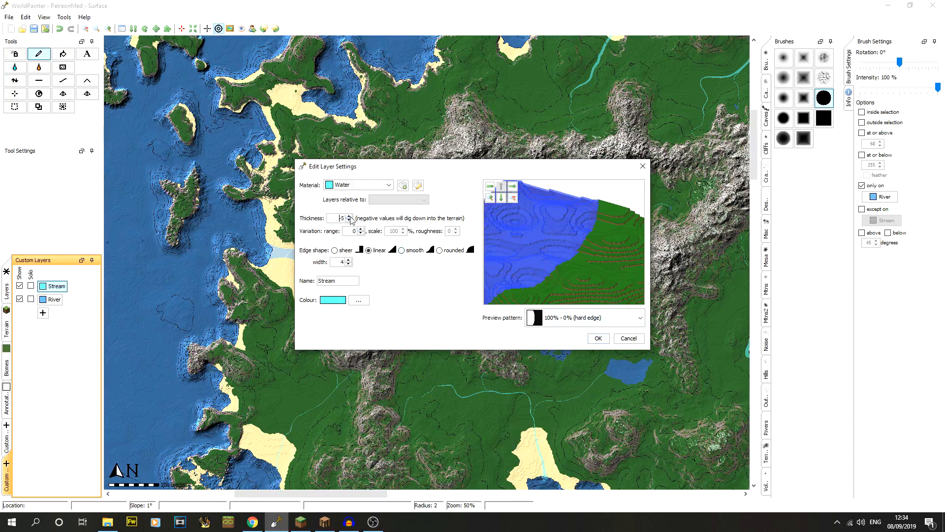
left_click(598, 344)
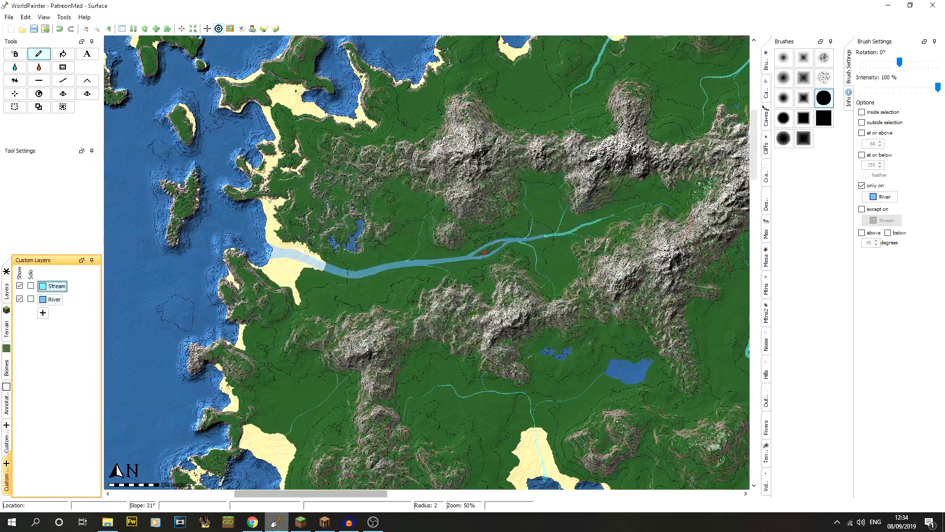
Return to Minecraft and fly above the valley to examine the main channel and the smaller stream beside it.
left_click(324, 522)
key("Escape")
key("e")
key("e")
key("e")
key("e")
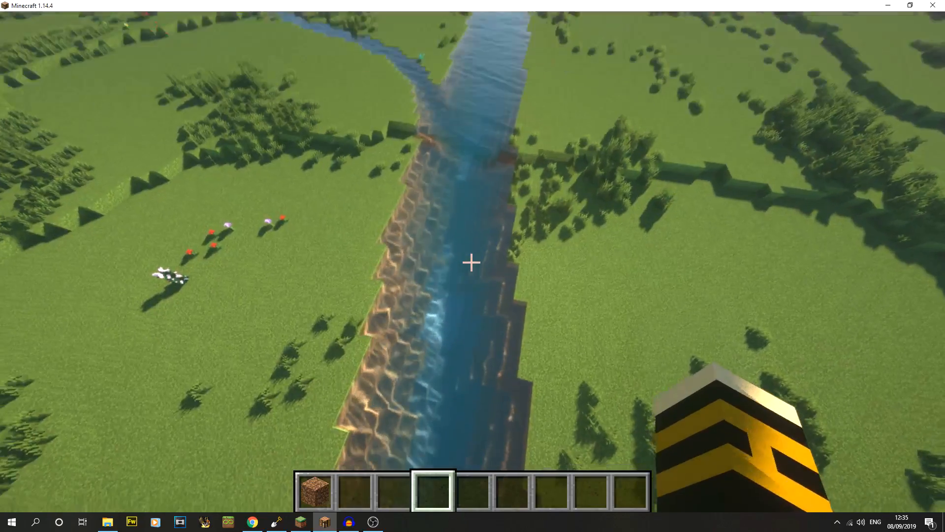
key("w")
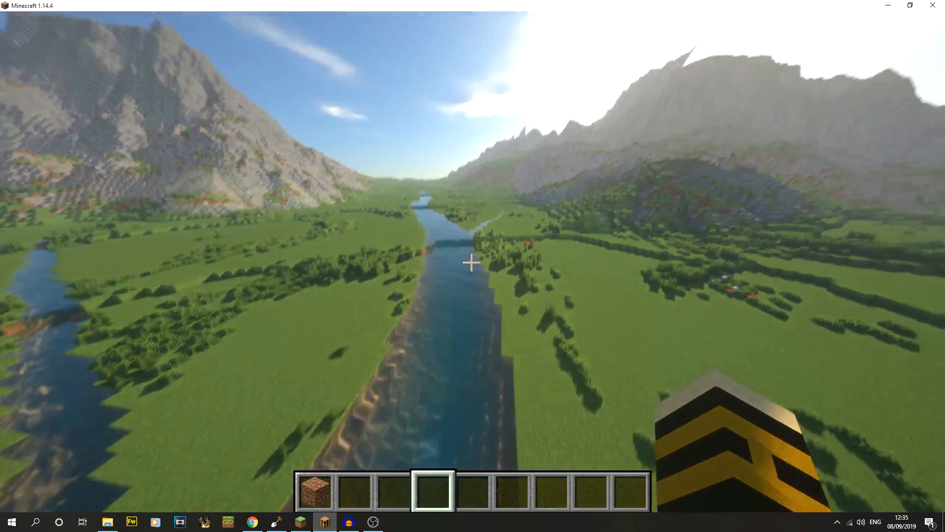
left_click(471, 263)
left_click(471, 262)
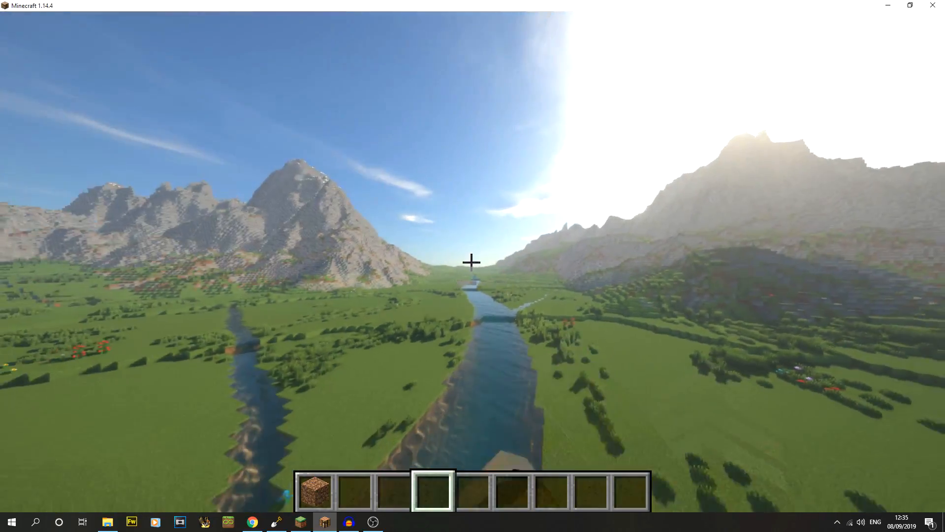
Examine the main channel and its tributary junctions from above, and inspect the wider river bed underwater.
key("w")
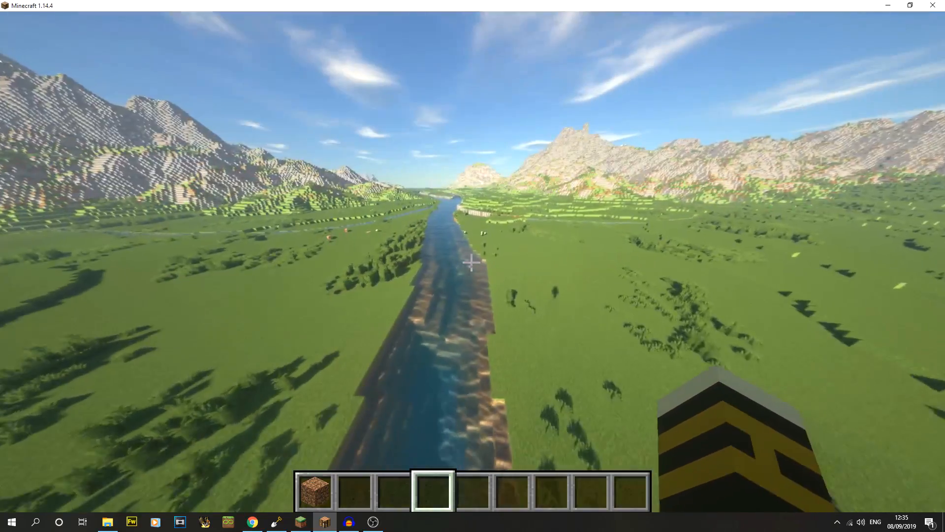
key("w")
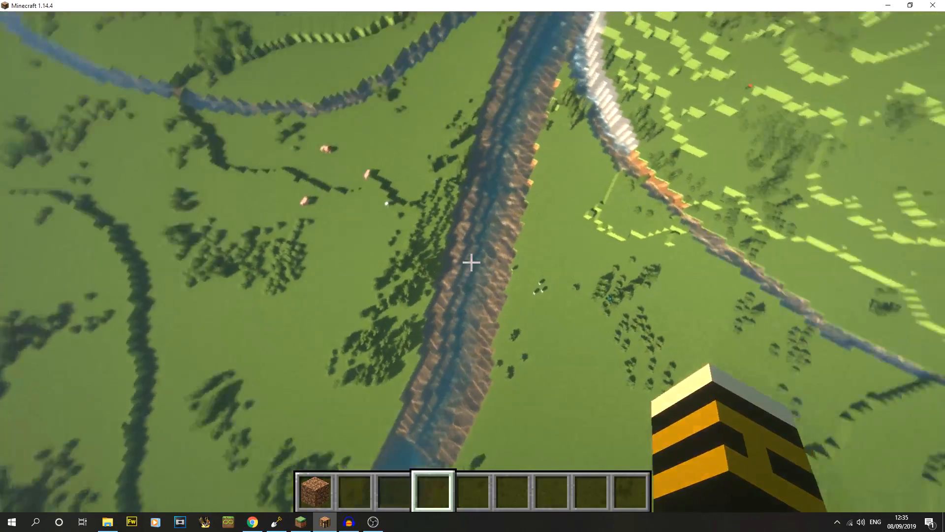
key("w")
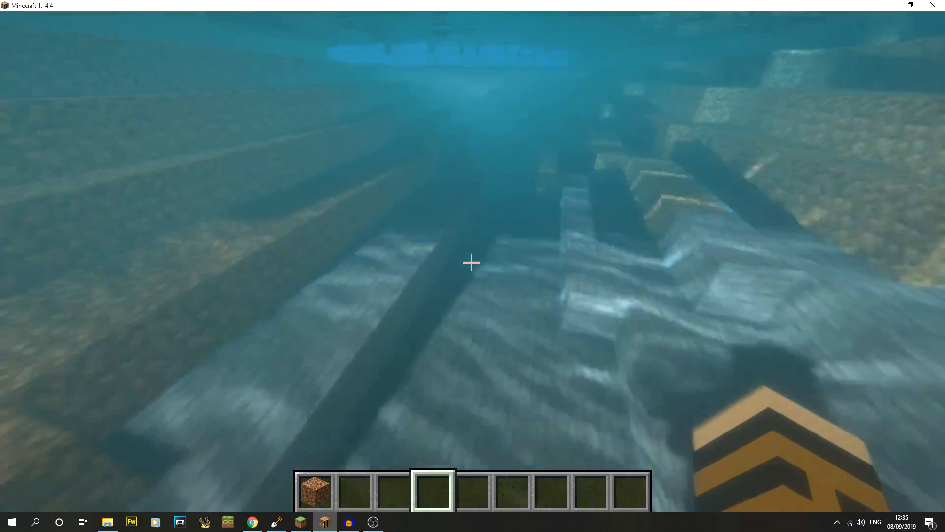
key("w")
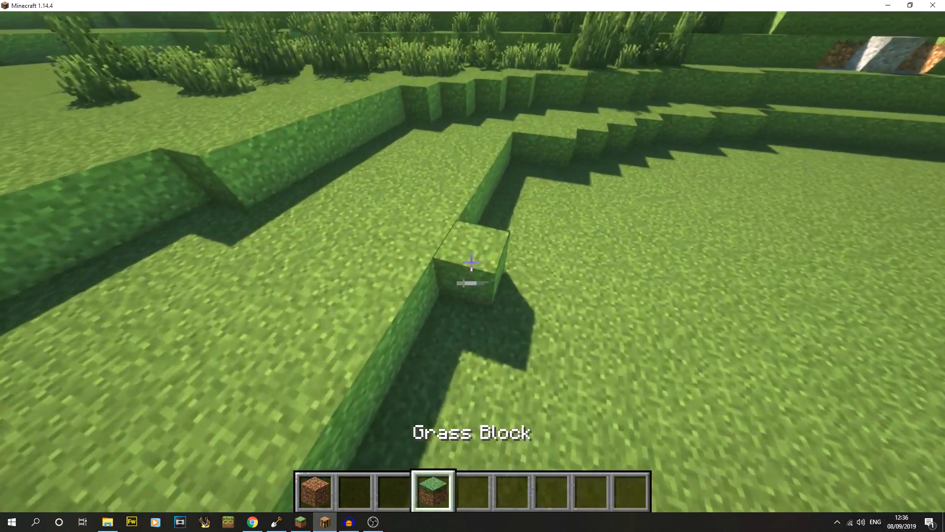
Try placing and breaking a grass block against the one-block terrain ledge, and return to the riverbank.
left_click(471, 262)
right_click(471, 262)
left_click(472, 262)
scroll(472, 262, "down", 4)
key("w")
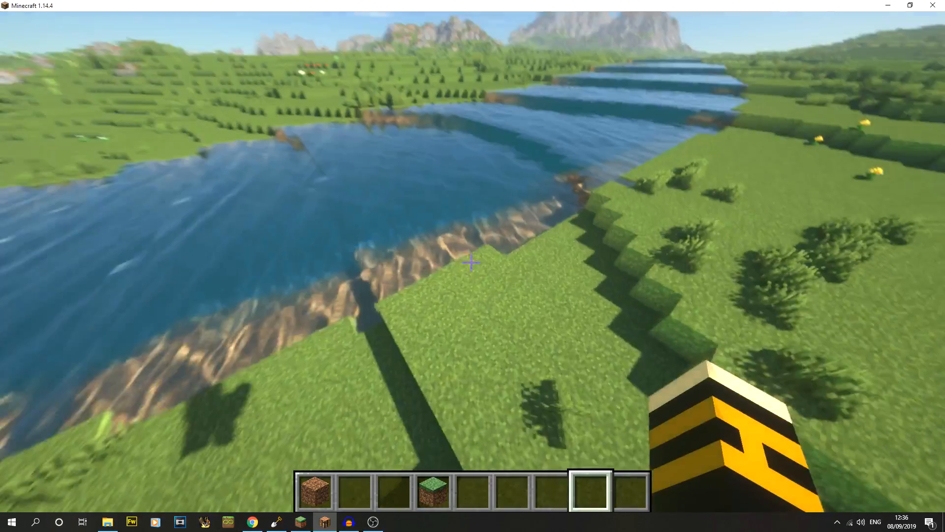
Examine the riverbank and the underwater channel, and take a sample of the diorite block from the river bed.
left_click(472, 262)
key("w")
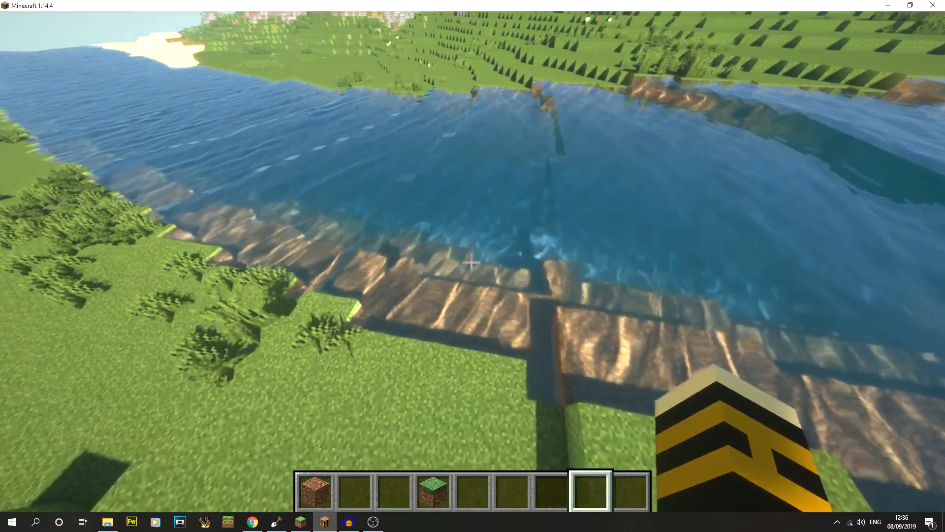
key("w")
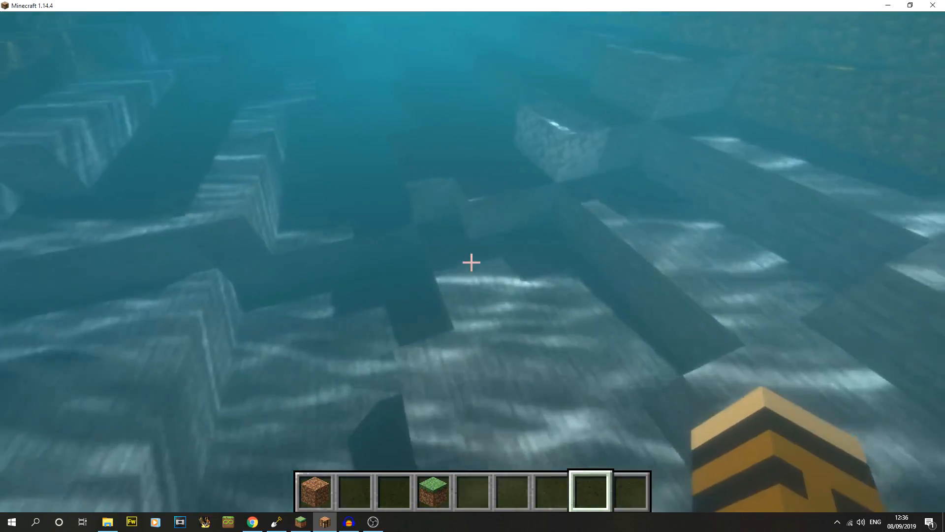
middle_click(472, 262)
key("w")
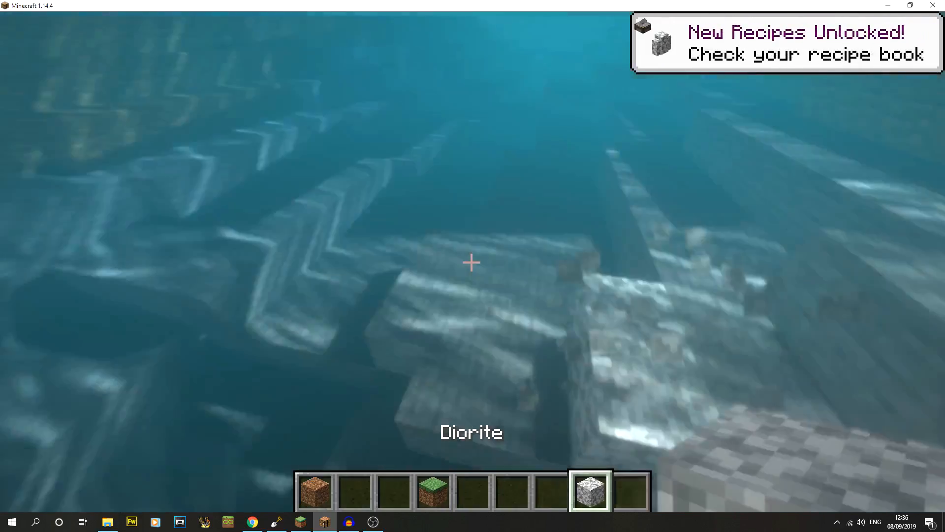
key("2")
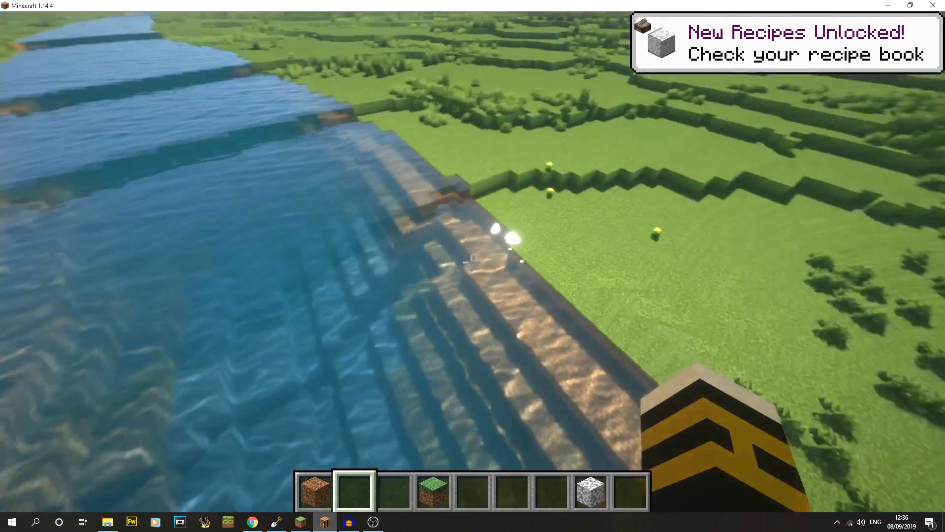
Clear the inventory and put coarse dirt and podzol in the first two hotbar slots.
key("e")
left_click(636, 363, "shift")
left_click(308, 104)
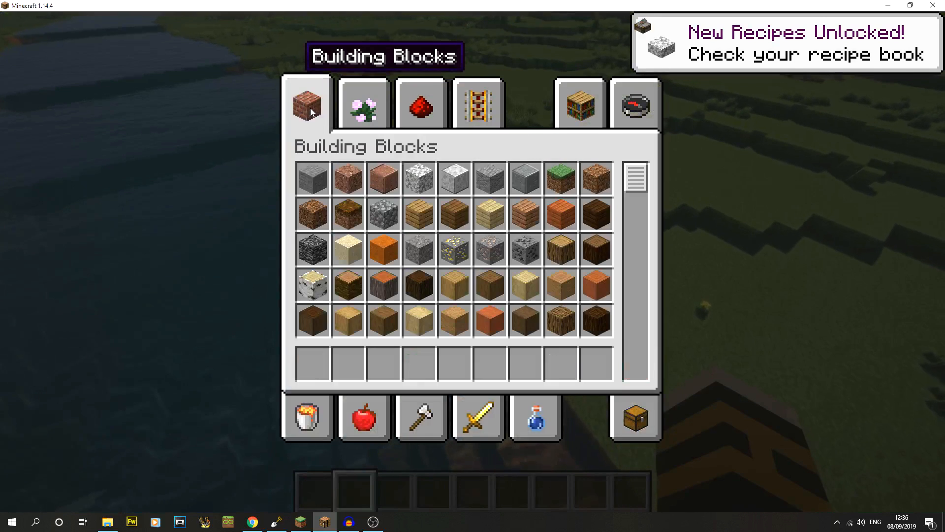
left_click(313, 214)
left_click(313, 363)
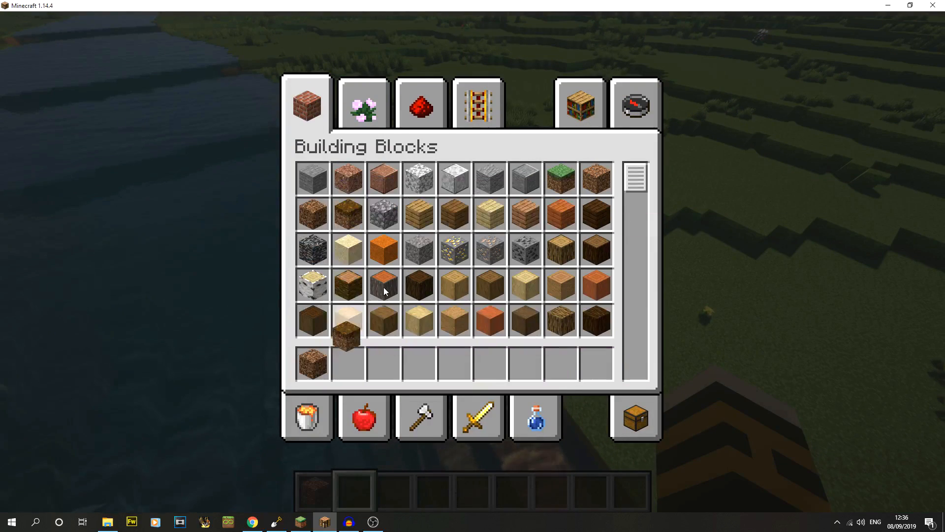
left_click(351, 215)
left_click(345, 363)
key("e")
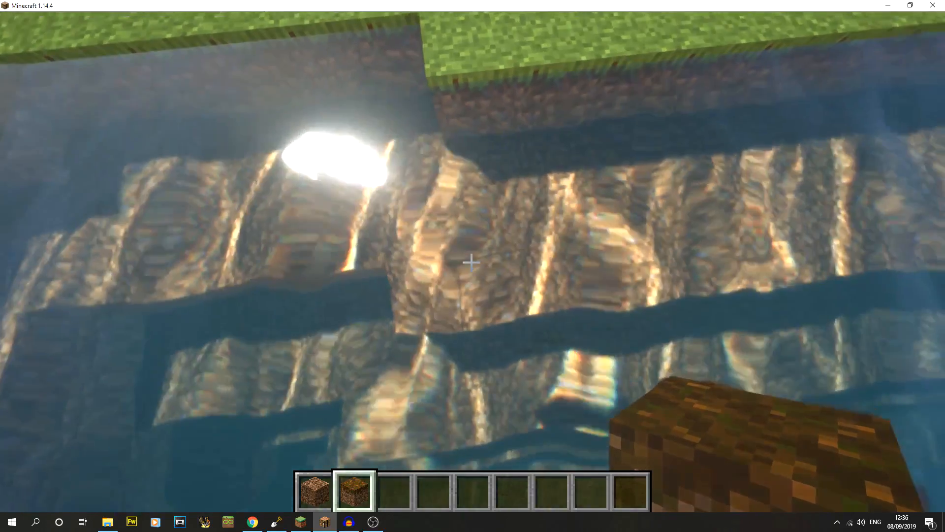
Test a podzol block on the river bed, and add cobblestone and gravel to the third and fourth hotbar slots.
scroll(471, 262, "up", 1)
scroll(472, 262, "down", 1)
scroll(471, 262, "down", 1)
key("e")
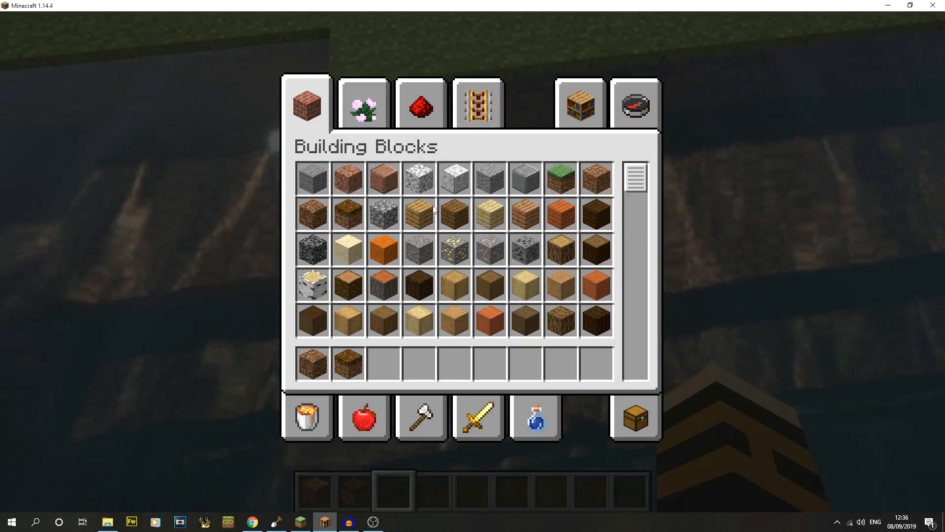
left_click(384, 212)
left_click(384, 367)
left_click(407, 364)
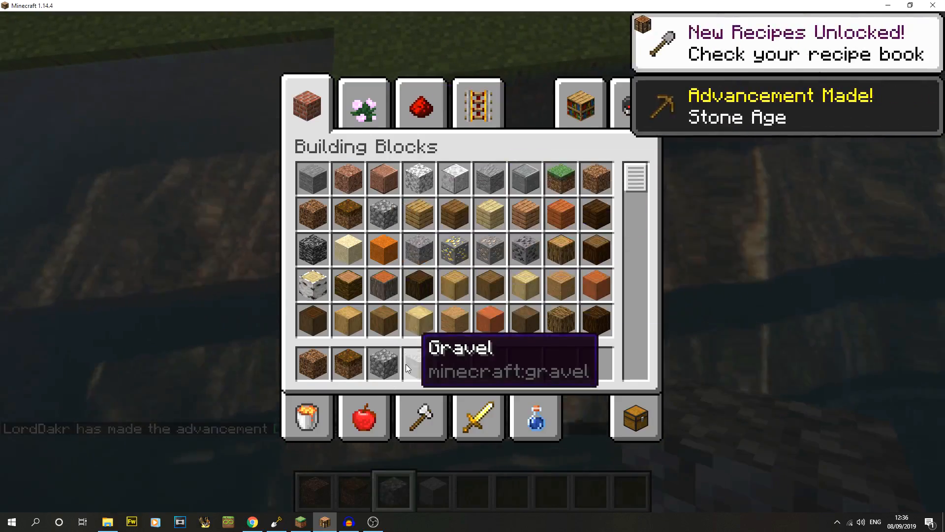
key("e")
Place cobblestone and gravel blocks beside the podzol on the shallow river bed to compare them underwater.
scroll(471, 262, "down", 1)
scroll(471, 262, "up", 1)
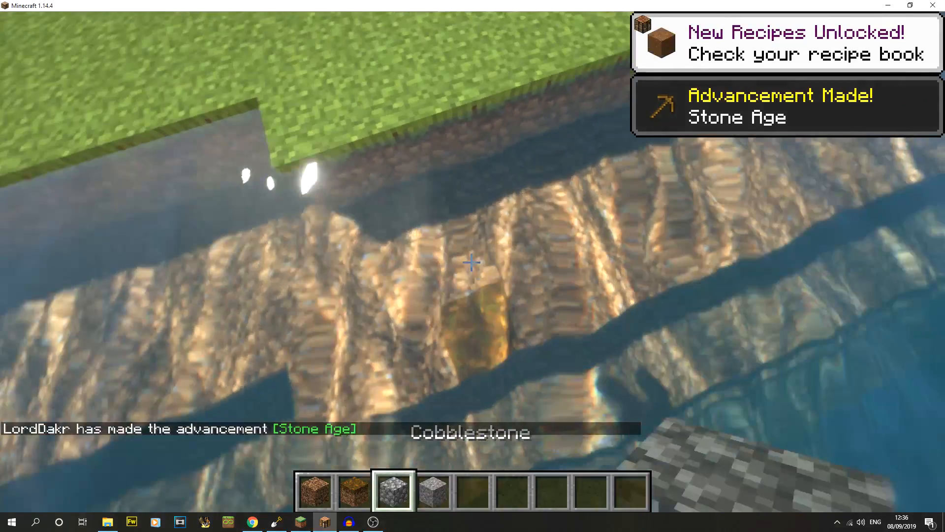
right_click(472, 263)
left_click(471, 262)
right_click(471, 262)
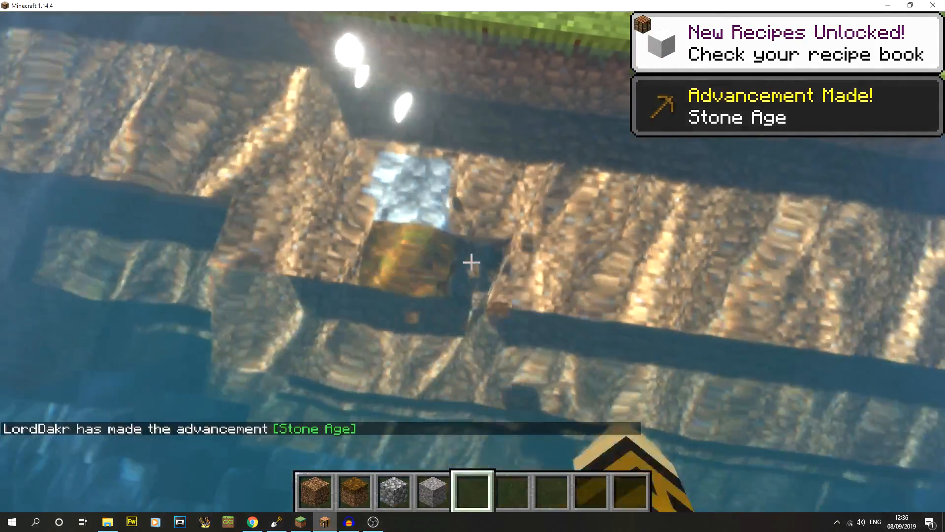
scroll(472, 263, "down", 1)
right_click(471, 263)
scroll(471, 262, "down", 1)
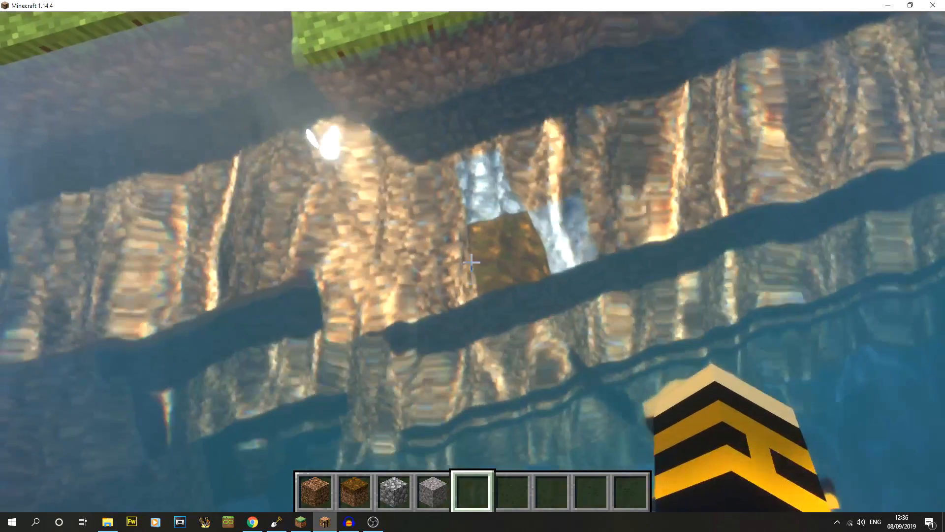
Line up coarse dirt, cobblestone and gravel blocks on the grassy bank, trying podzol and removing it.
scroll(471, 263, "up", 5)
scroll(472, 263, "down", 1)
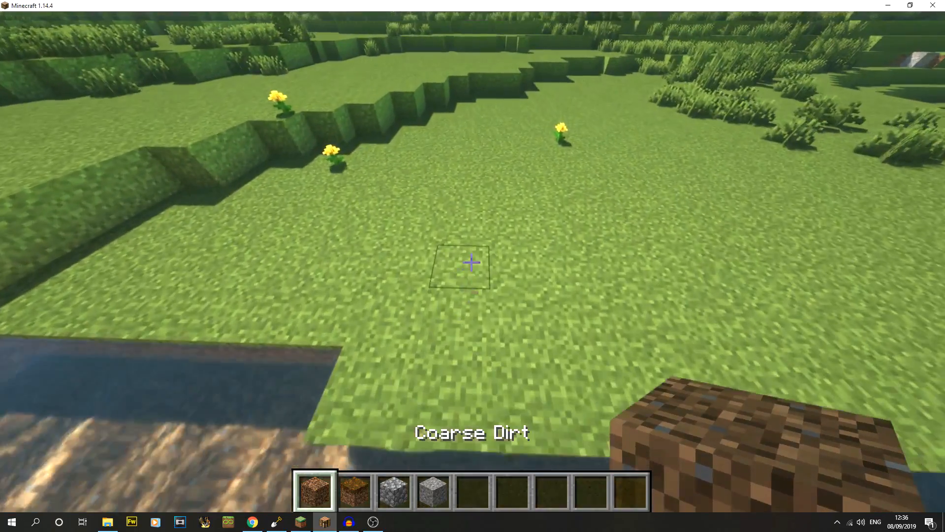
right_click(472, 262)
scroll(471, 262, "down", 1)
right_click(472, 262)
left_click(471, 263)
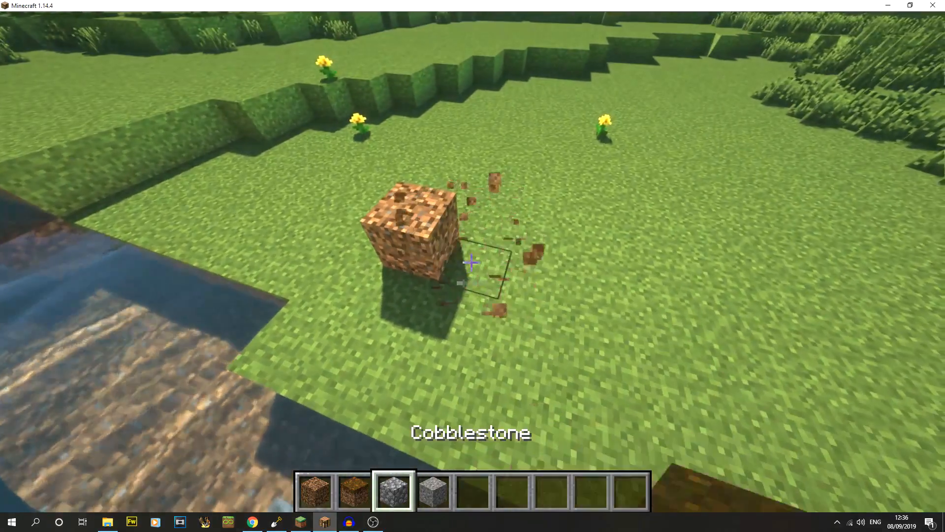
scroll(471, 263, "down", 1)
right_click(472, 263)
scroll(471, 262, "down", 1)
right_click(471, 262)
Add andesite to the fifth hotbar slot and place a block of it at the end of the sample row.
key("e")
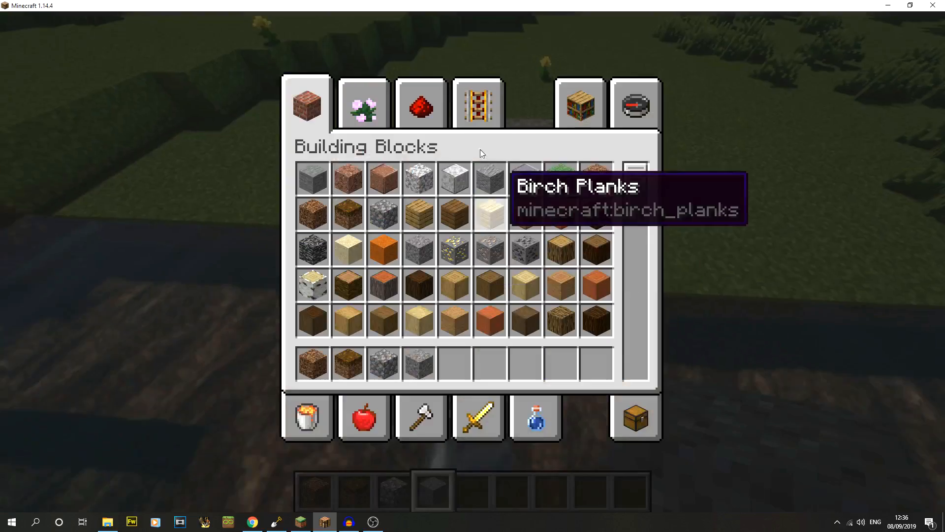
left_click(487, 175)
left_click(458, 365)
scroll(667, 288, "down", 15)
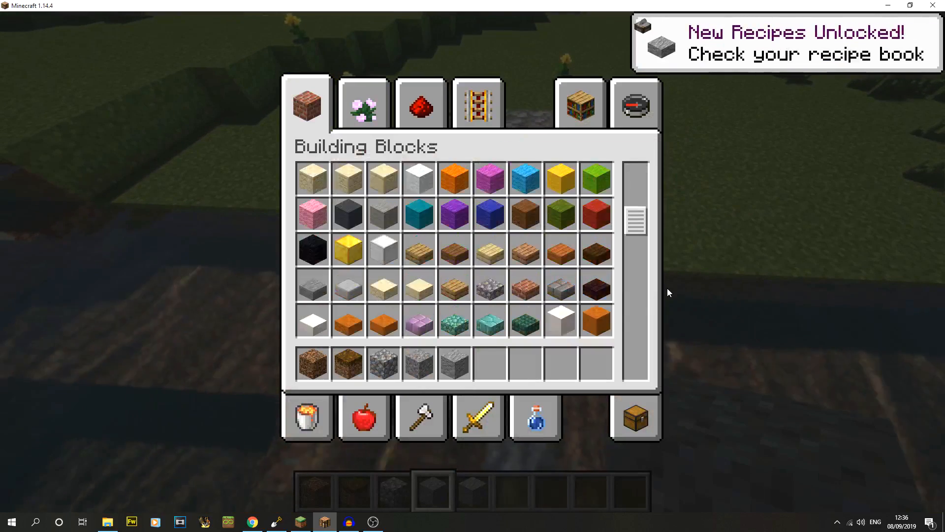
scroll(668, 293, "down", 10)
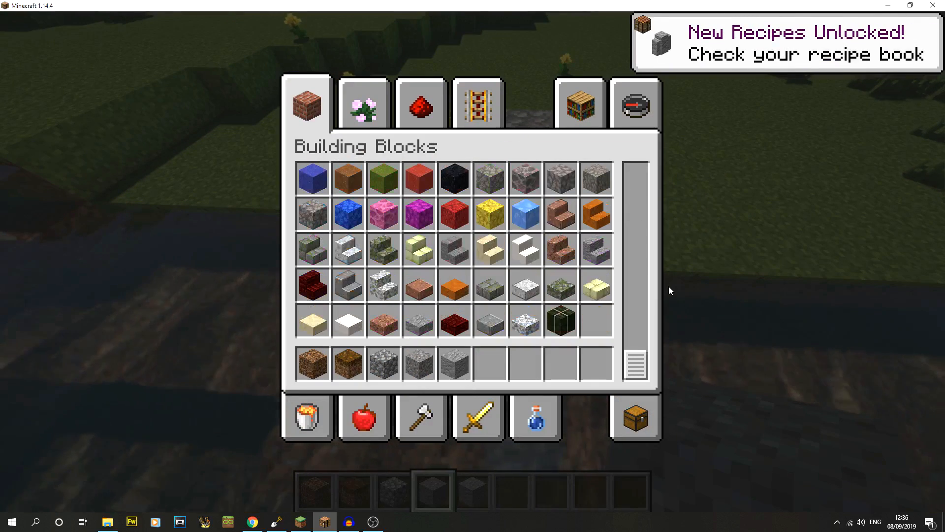
key("e")
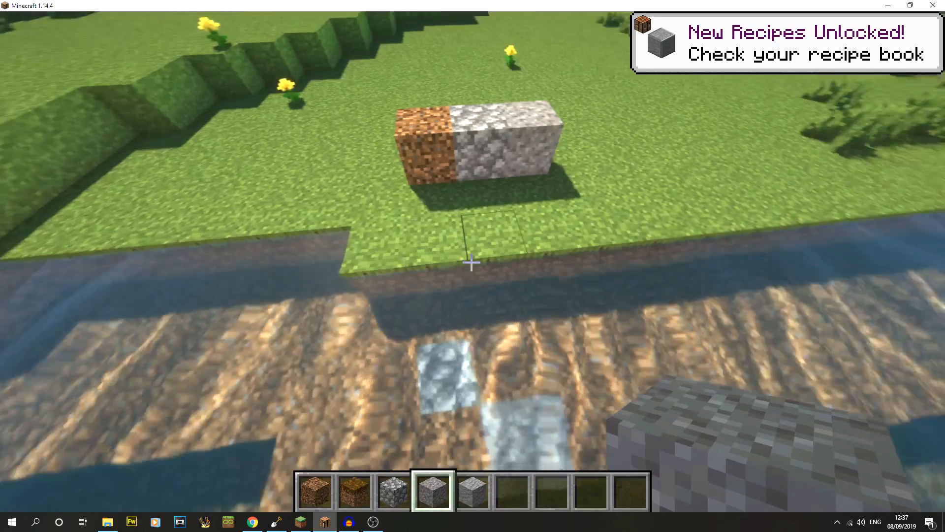
key("5")
right_click(471, 262)
left_click(471, 263)
Fill hotbar slots six to nine with dead tube, brain, bubble and fire coral blocks, and slot five with dead horn coral.
key("e")
scroll(610, 256, "down", 20)
scroll(596, 305, "down", 2)
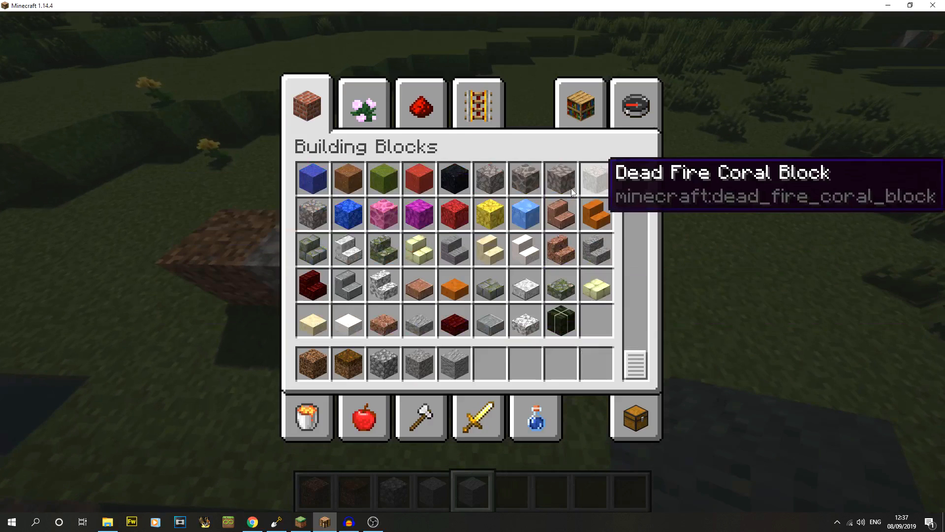
left_click(525, 183)
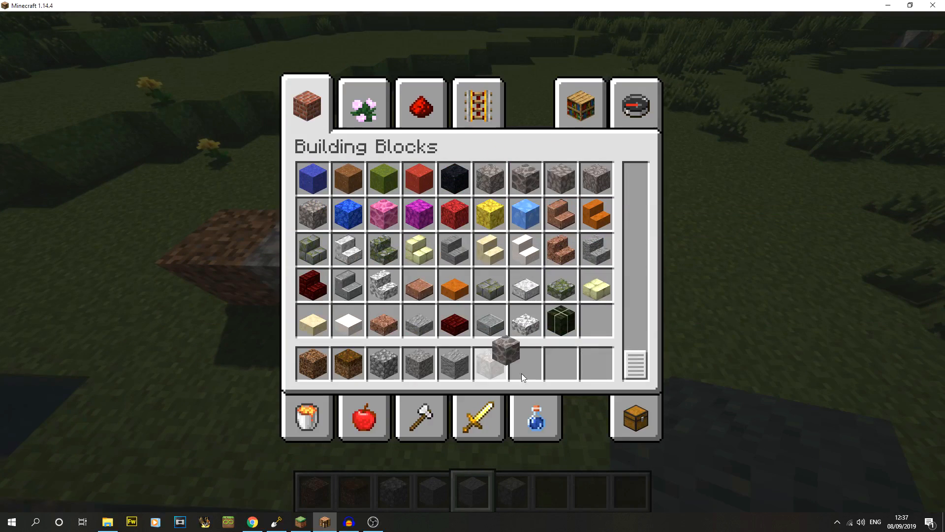
left_click(525, 363)
left_click(562, 177)
left_click(561, 364)
left_click(602, 175)
left_click(597, 364)
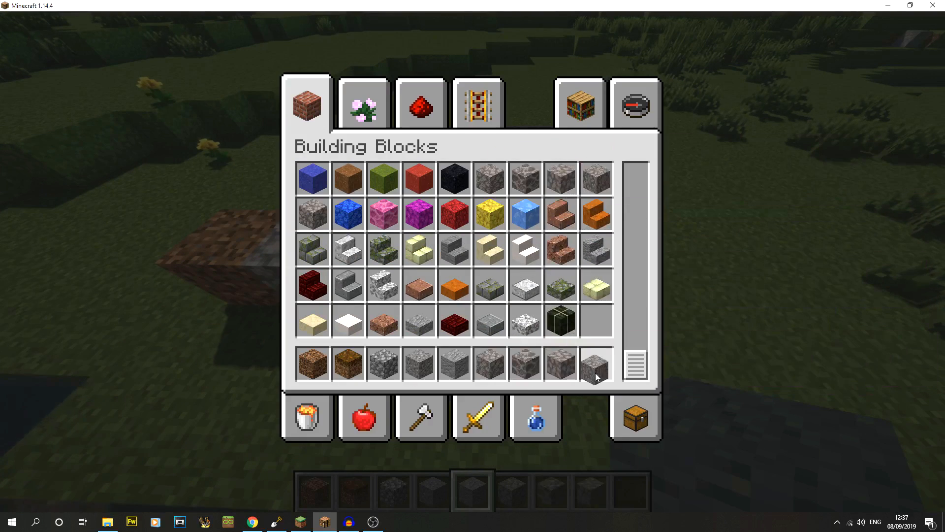
left_click(312, 209)
left_click(460, 376)
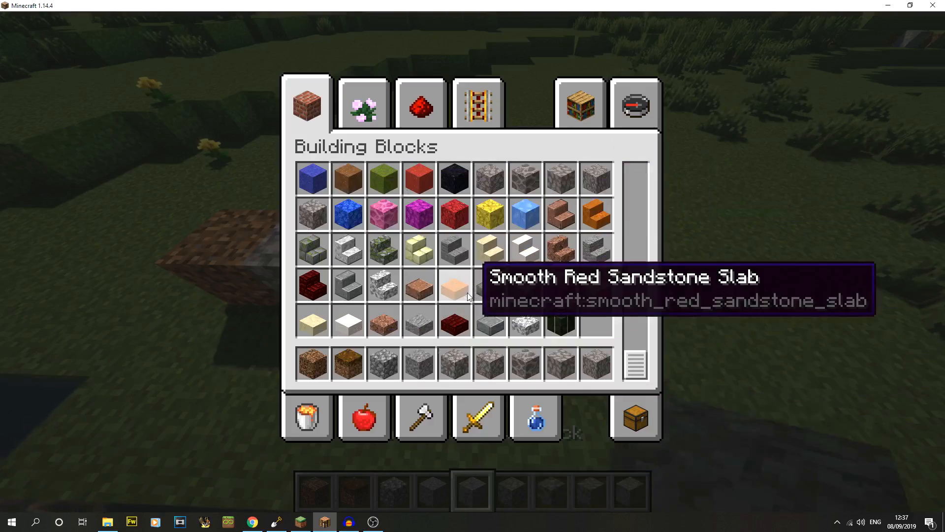
key("e")
Try a dead coral block at the end of the sample row and remove it again.
scroll(471, 263, "down", 1)
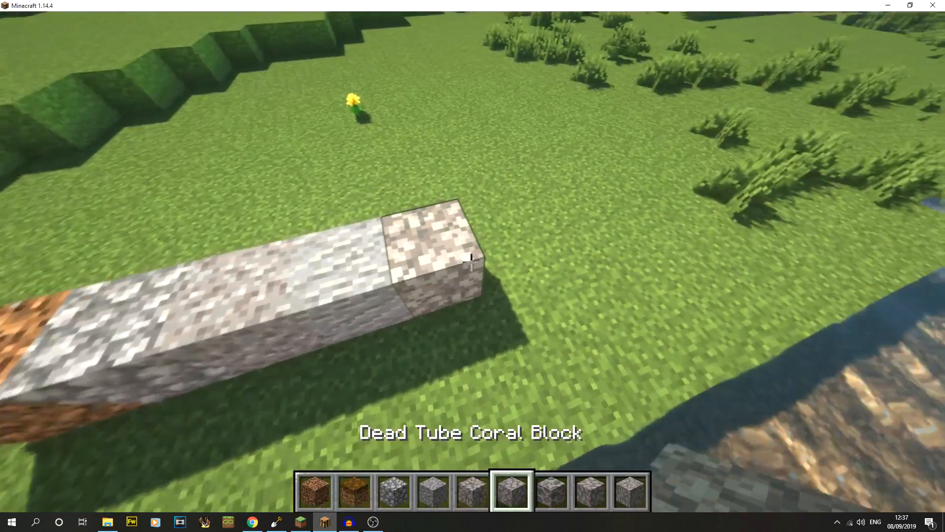
right_click(472, 262)
left_click(471, 262)
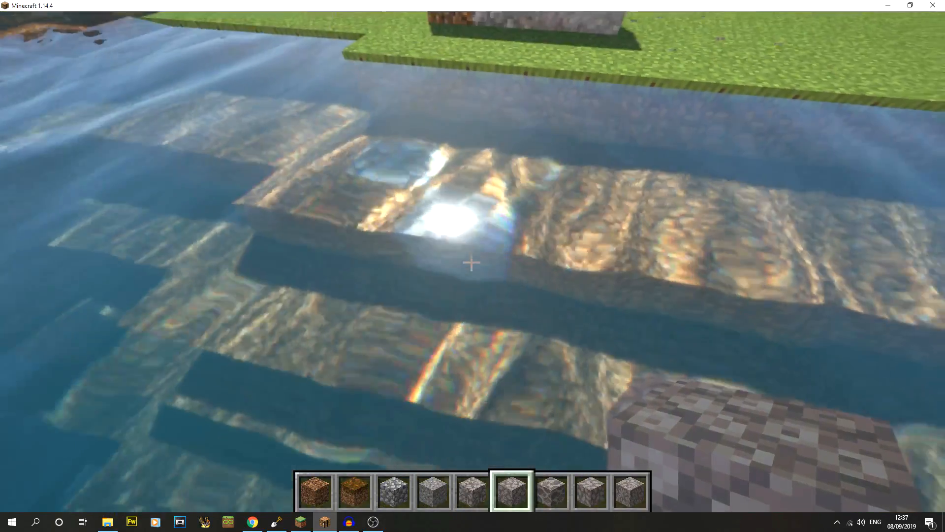
scroll(471, 262, "up", 2)
scroll(471, 262, "up", 1)
scroll(472, 263, "down", 2)
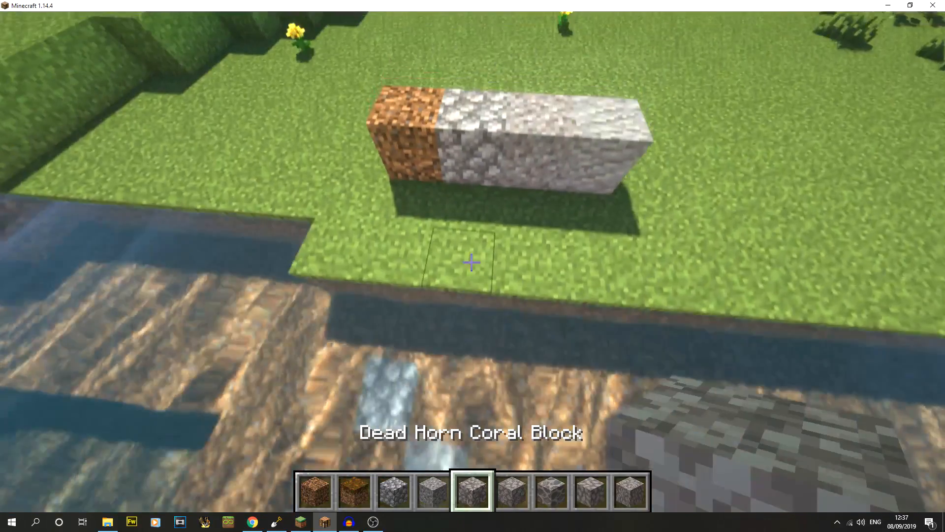
Copy andesite from the sample row into the fourth hotbar slot and place a block of it on the river bed.
scroll(472, 262, "up", 1)
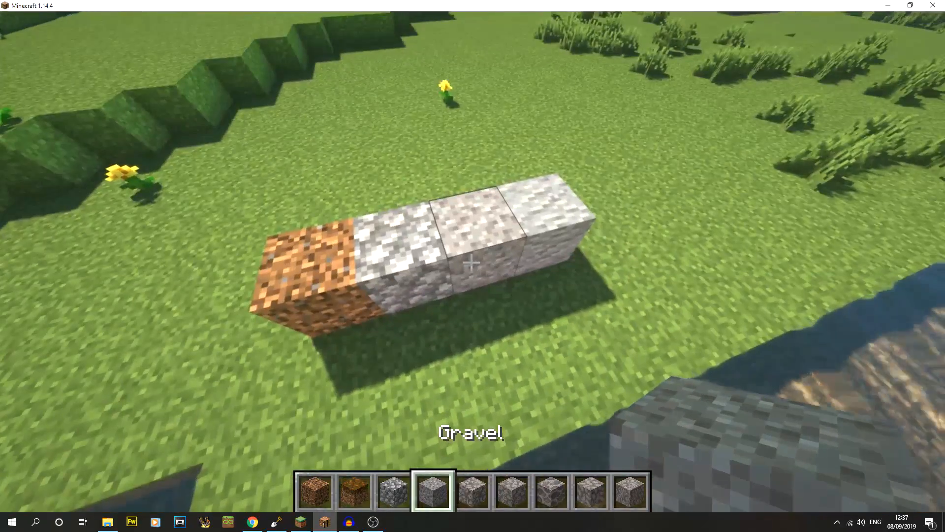
middle_click(471, 262)
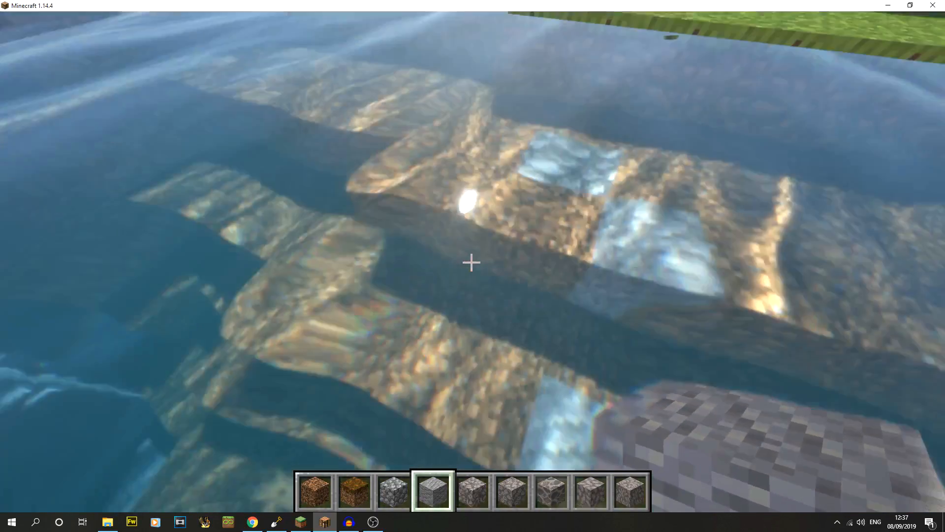
scroll(472, 263, "down", 2)
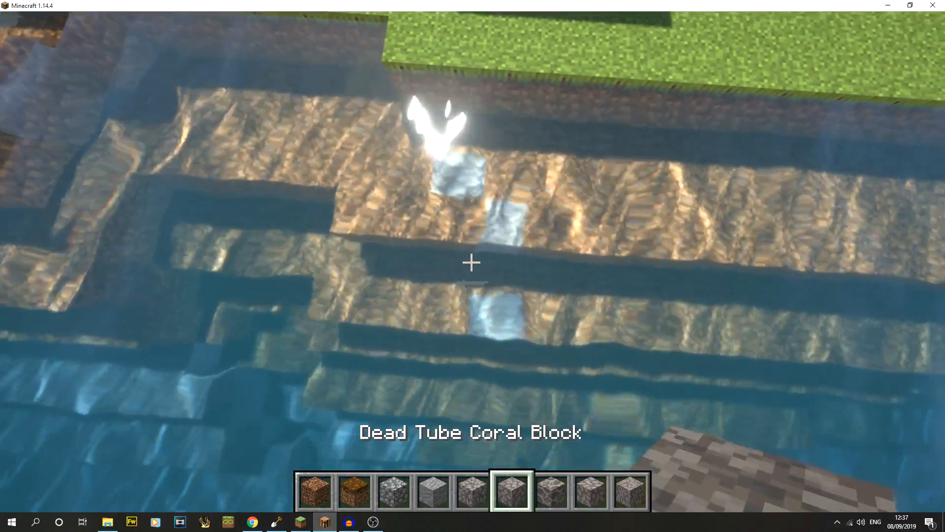
scroll(472, 262, "up", 1)
scroll(472, 262, "down", 1)
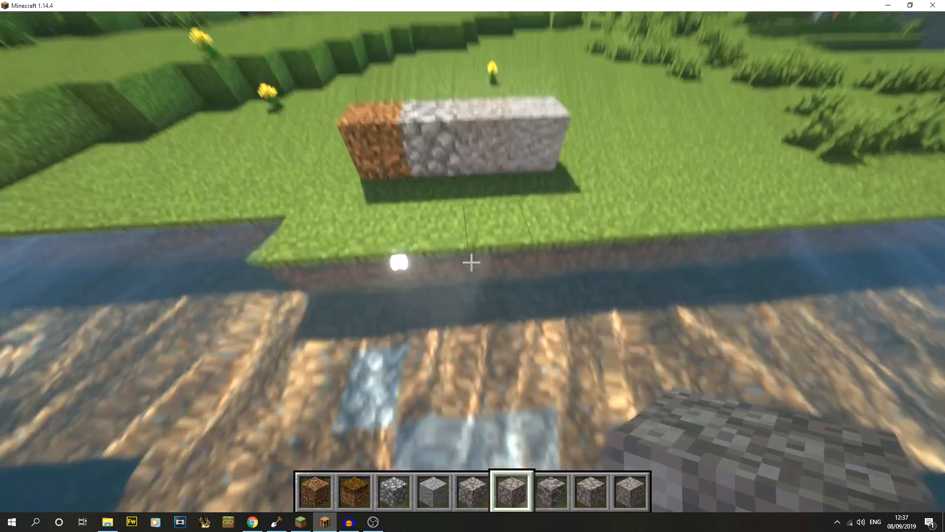
Try dead tube, dead brain and dead bubble coral blocks against the front of the sample row, breaking each one.
right_click(471, 263)
left_click(472, 262)
scroll(471, 262, "down", 1)
right_click(472, 263)
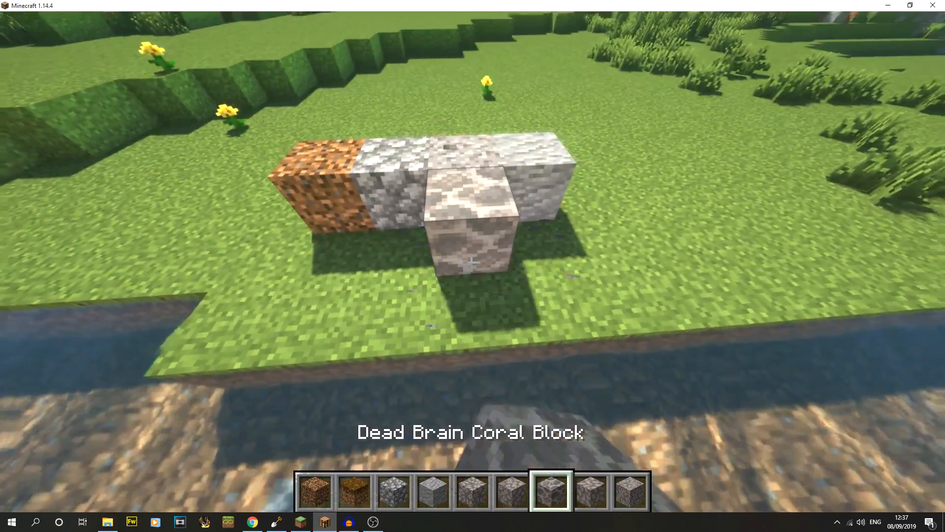
left_click(471, 263)
scroll(471, 263, "down", 1)
right_click(471, 262)
left_click(471, 262)
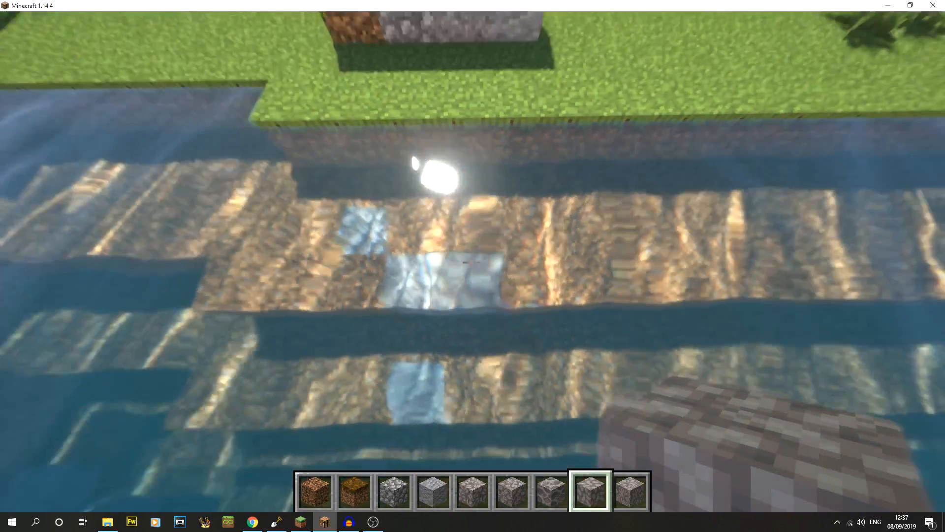
Add a dead coral block to the end of the sample row, testing the dead fire coral block as well.
key("e")
key("e")
right_click(471, 262)
scroll(471, 262, "down", 1)
right_click(472, 262)
left_click(471, 262)
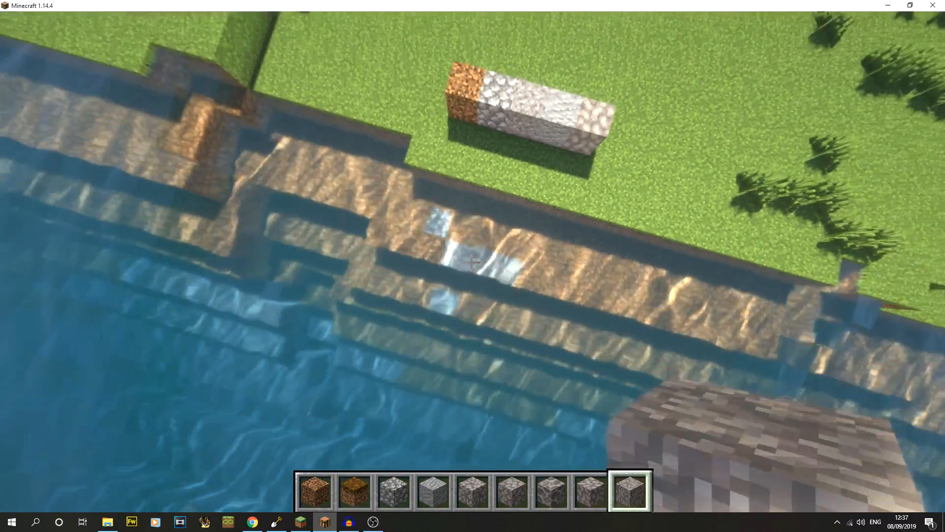
Put brown concrete powder into the ninth hotbar slot and place it on the grass and the river bed.
key("4")
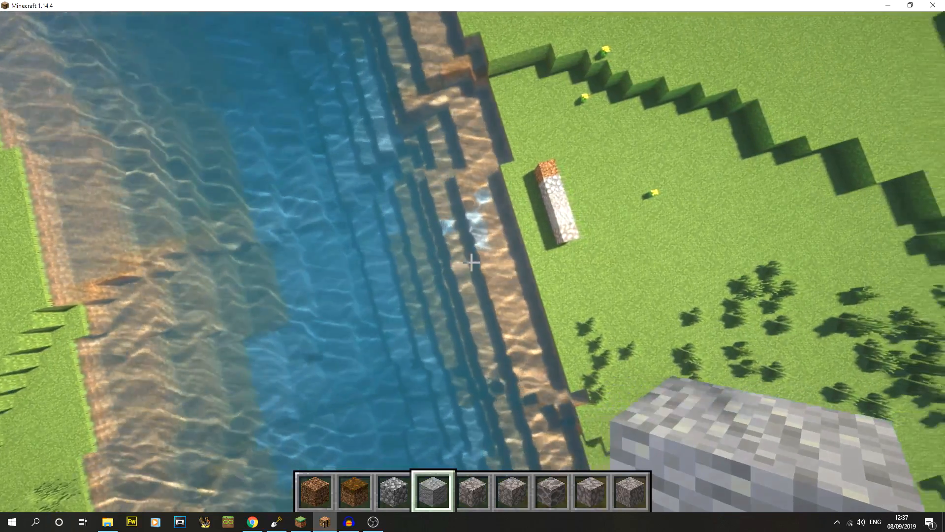
key("e")
scroll(646, 210, "down", 10)
scroll(646, 210, "down", 3)
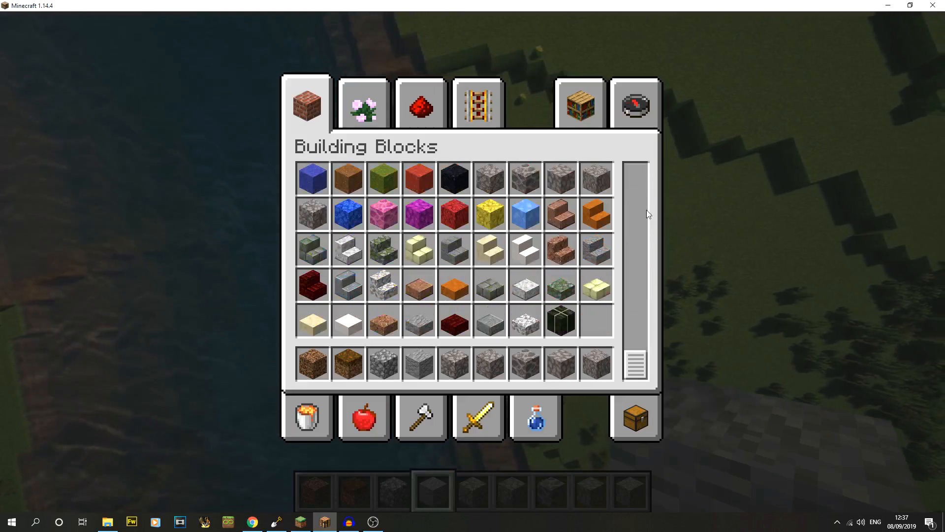
scroll(616, 227, "up", 2)
key("9")
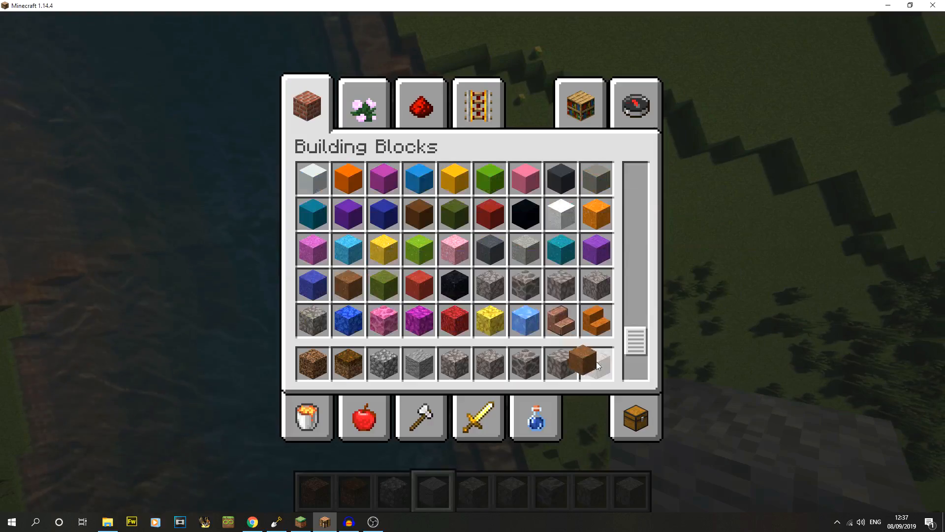
key("e")
key("1")
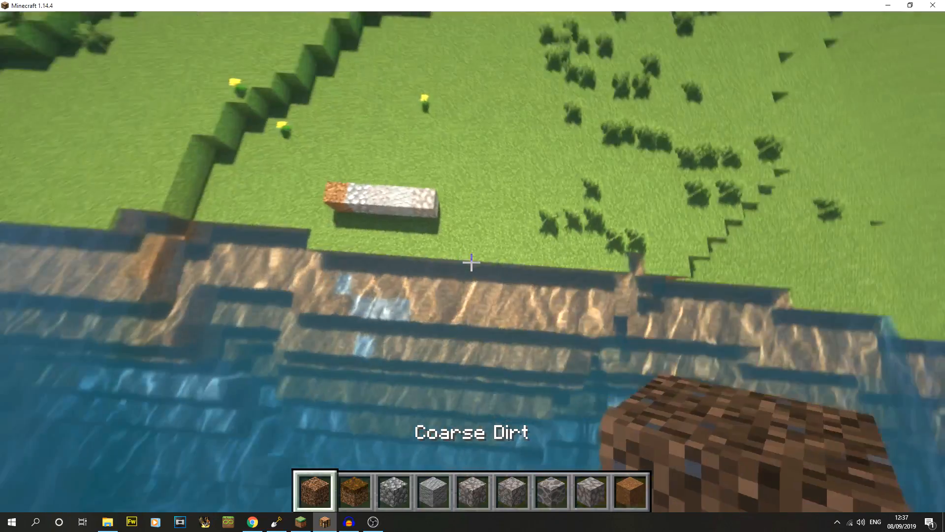
key("9")
right_click(471, 263)
right_click(471, 262)
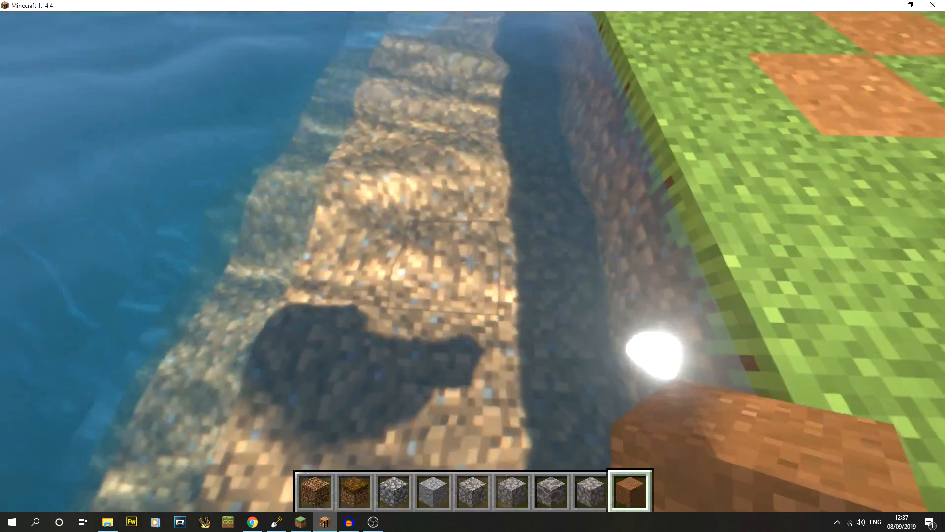
right_click(471, 262)
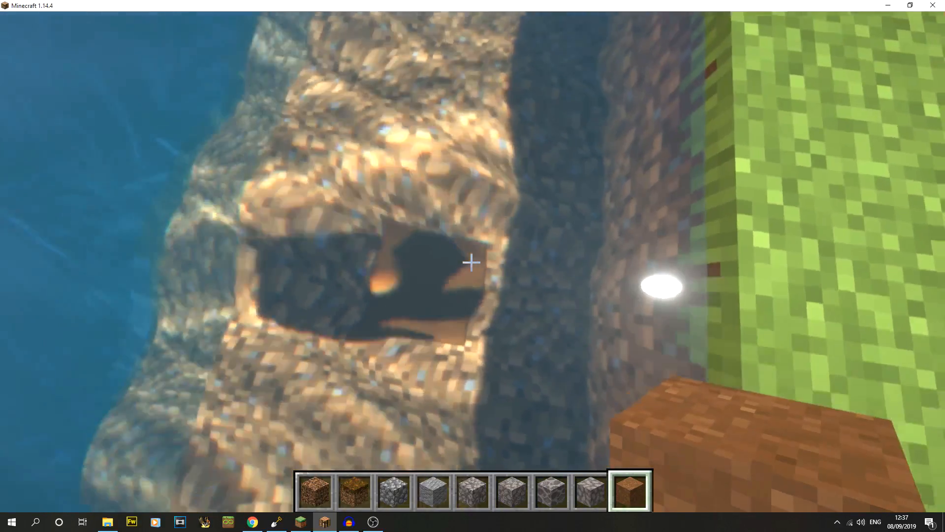
Replace the ninth hotbar block with brown terracotta and place a block of it on the river bed.
key("e")
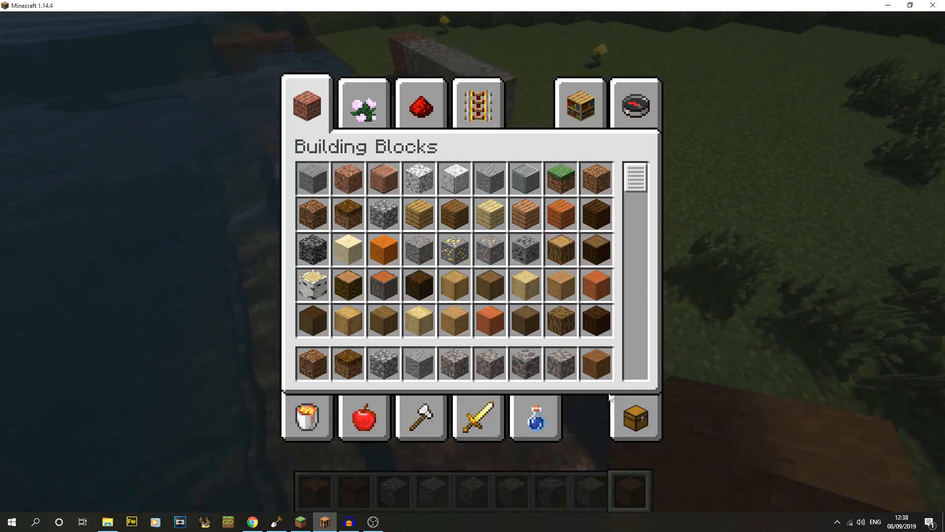
scroll(561, 280, "down", 10)
scroll(562, 284, "down", 20)
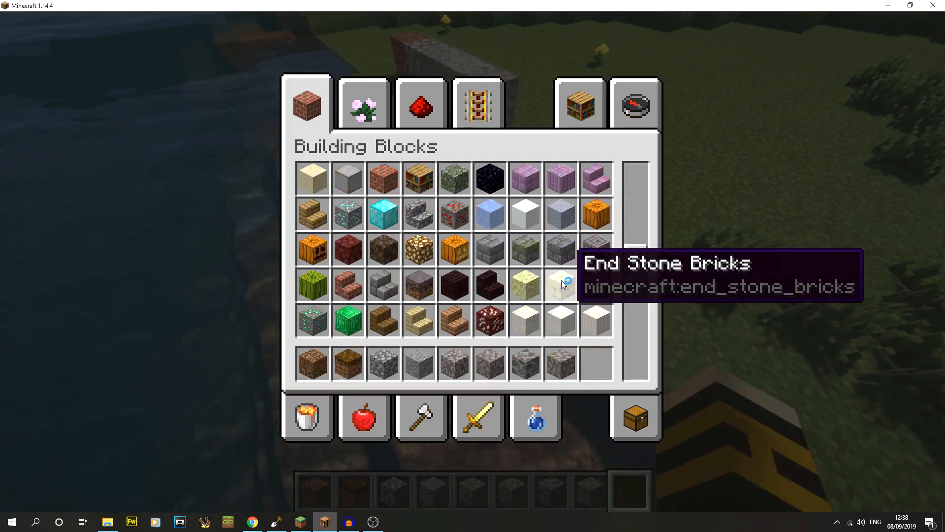
scroll(614, 306, "up", 3)
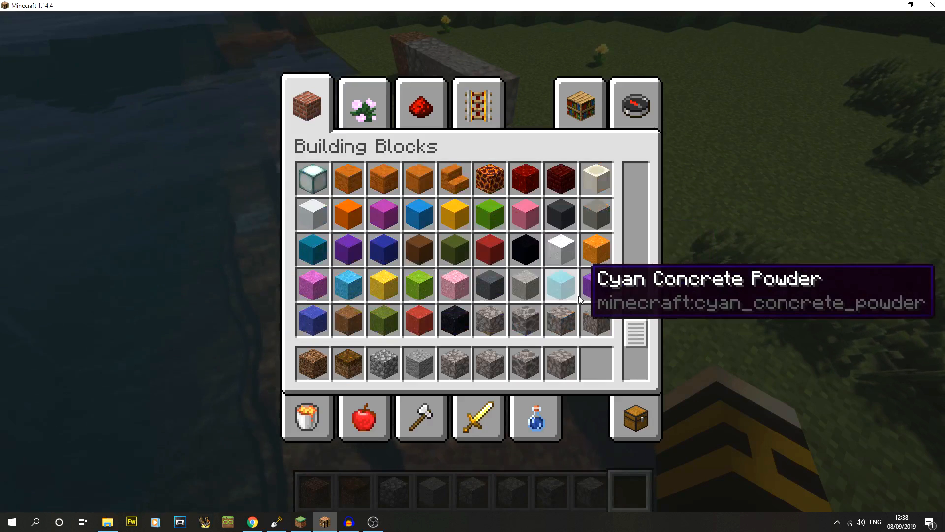
scroll(578, 296, "up", 8)
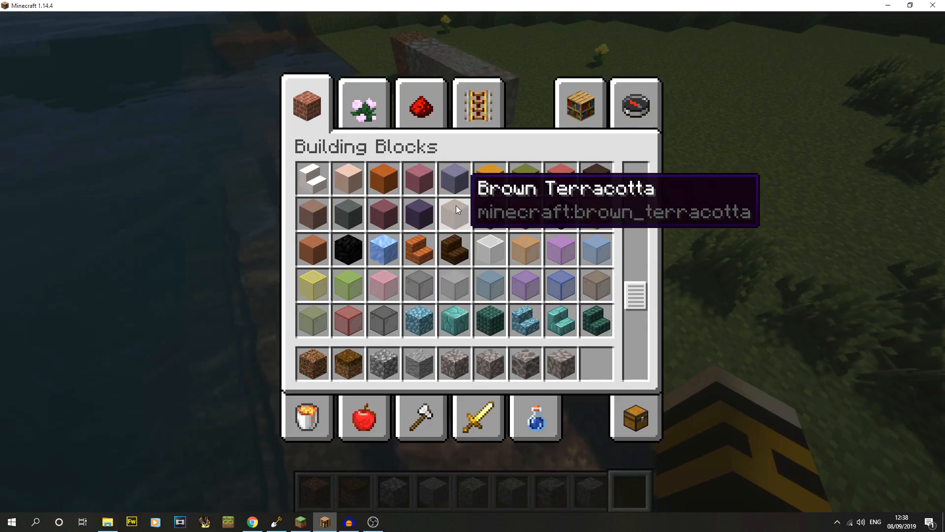
left_click(456, 206)
left_click(448, 218)
left_click(448, 218)
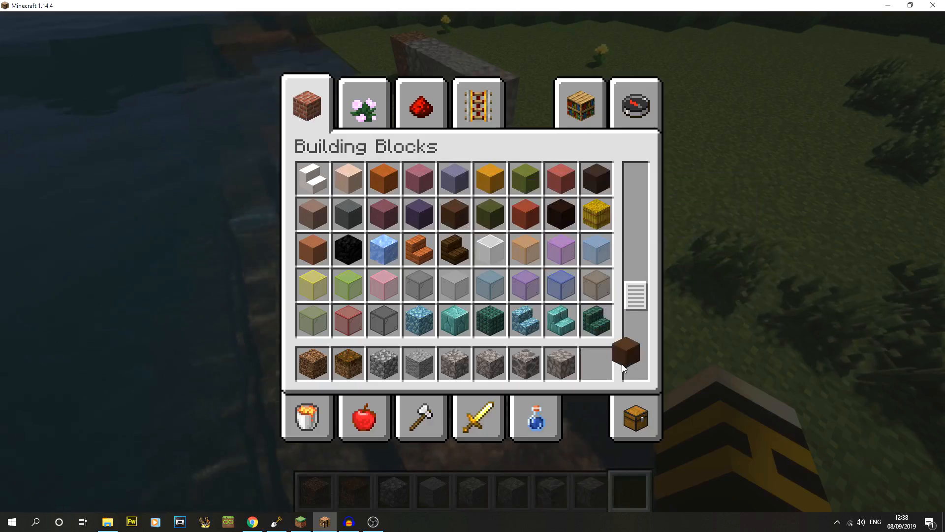
left_click(596, 364)
key("e")
right_click(472, 262)
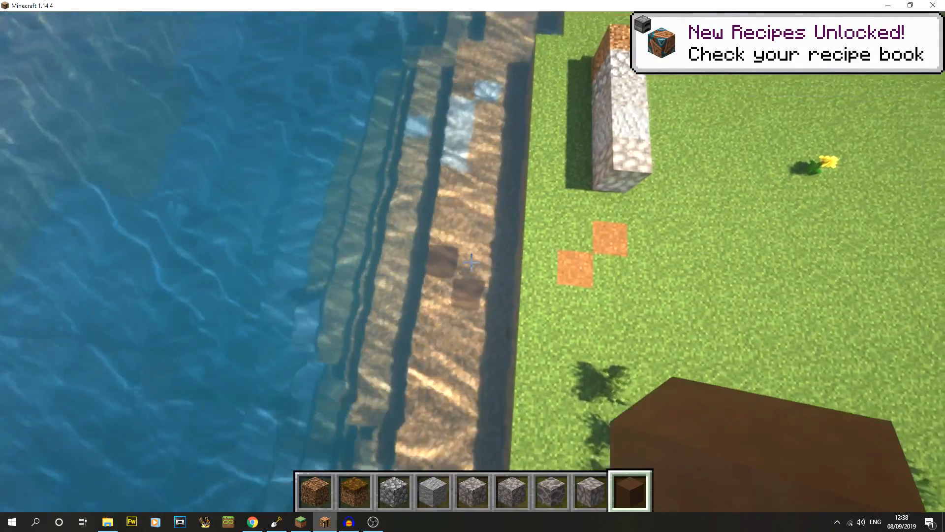
Copy a grass block and patch one of the brown test squares beside the sample row with it.
key("3")
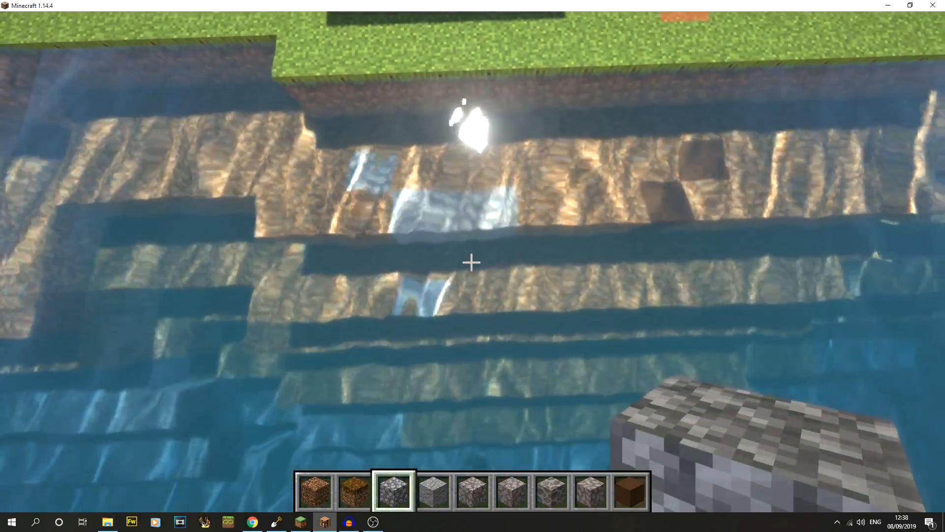
scroll(471, 262, "down", 5)
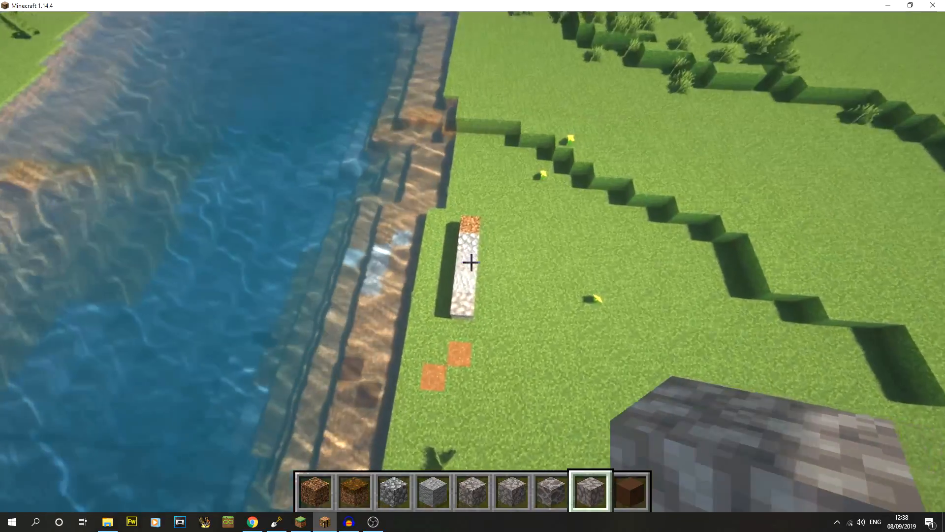
middle_click(471, 262)
right_click(471, 262)
left_click(471, 261)
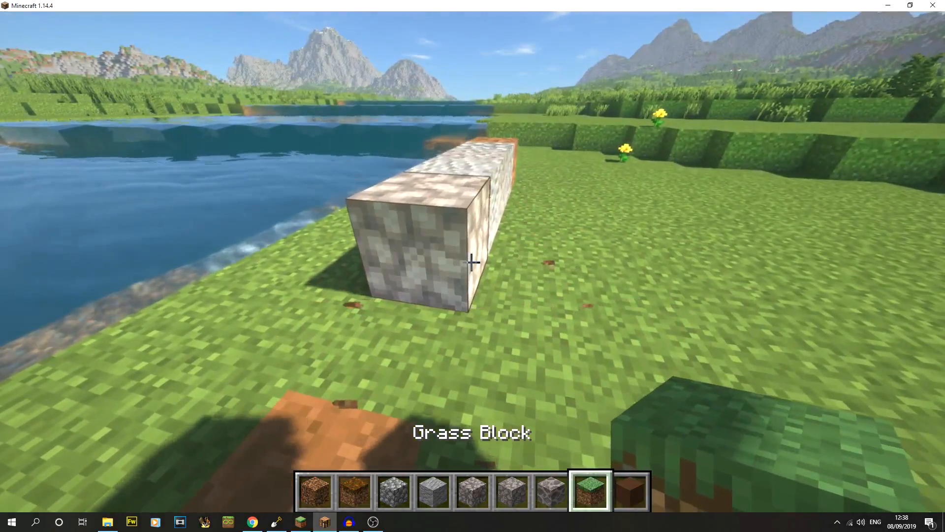
Empty the entire hotbar and exit the test world.
key("e")
left_click(642, 419)
key("e")
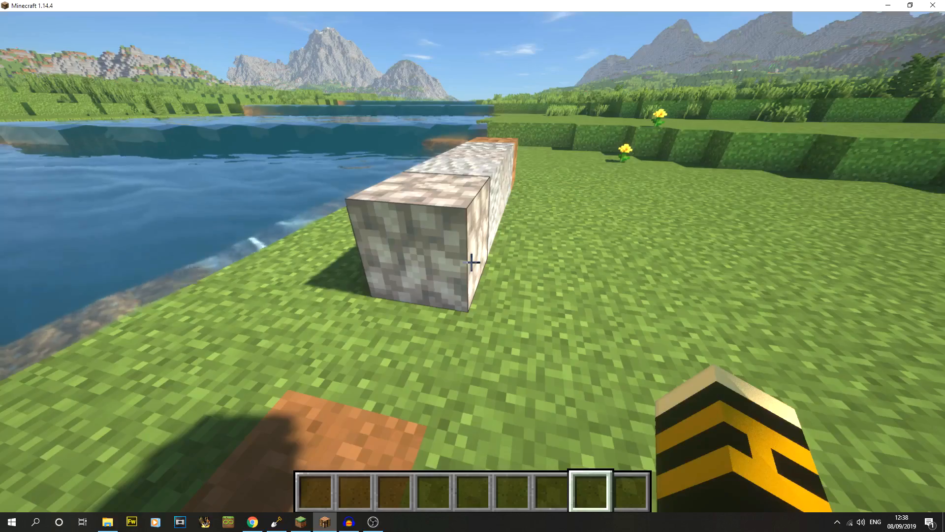
key("Escape")
left_click(481, 367)
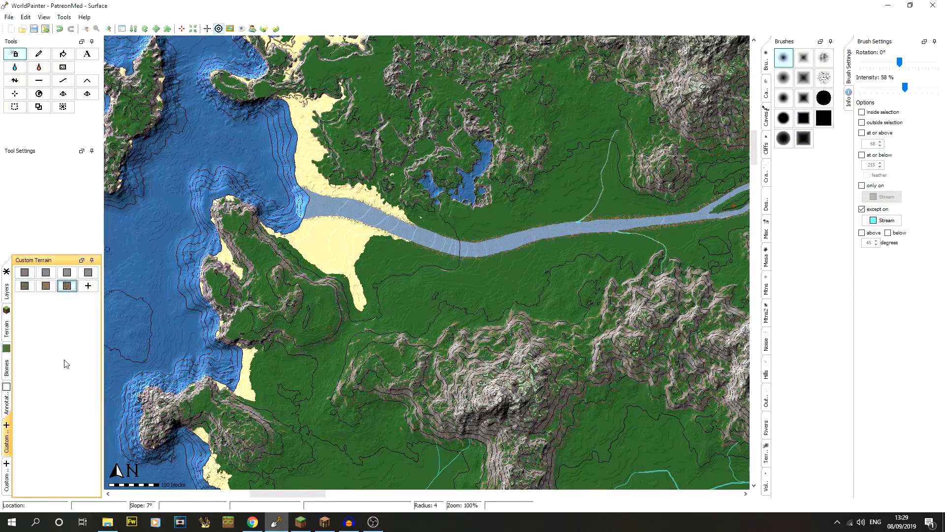
right_click(45, 287)
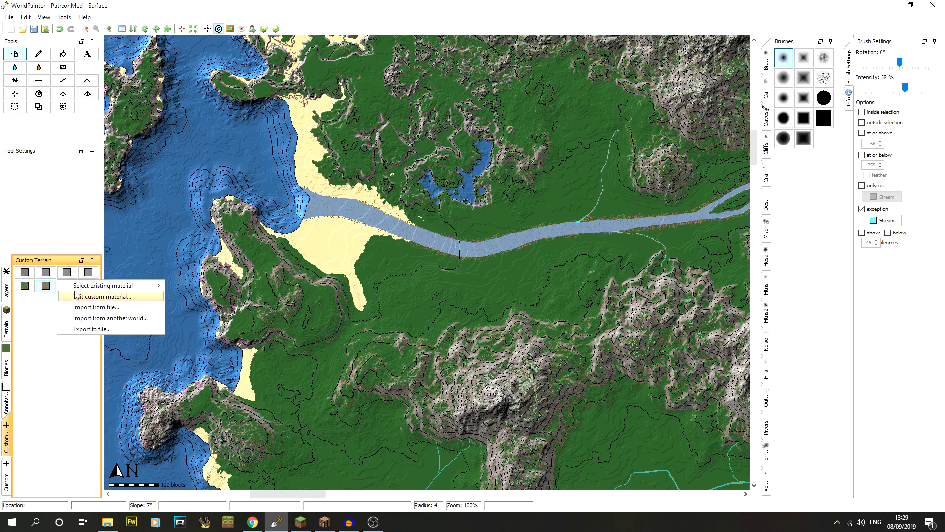
left_click(34, 325)
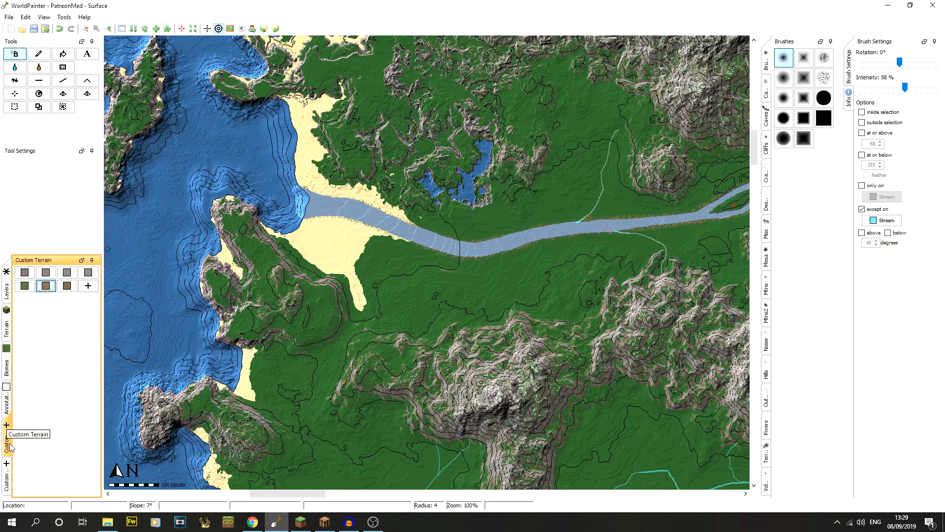
left_click(88, 286)
left_click(72, 300)
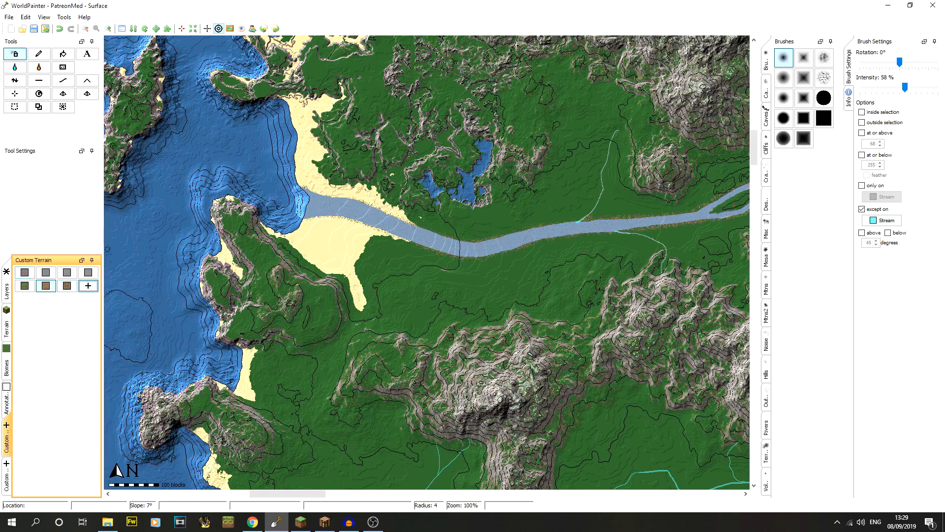
left_click(6, 315)
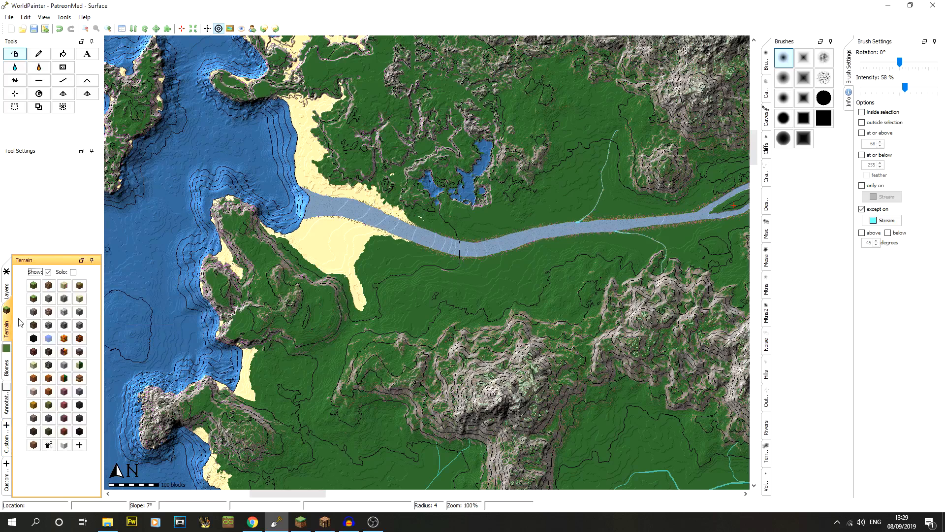
left_click(79, 444)
left_click(7, 441)
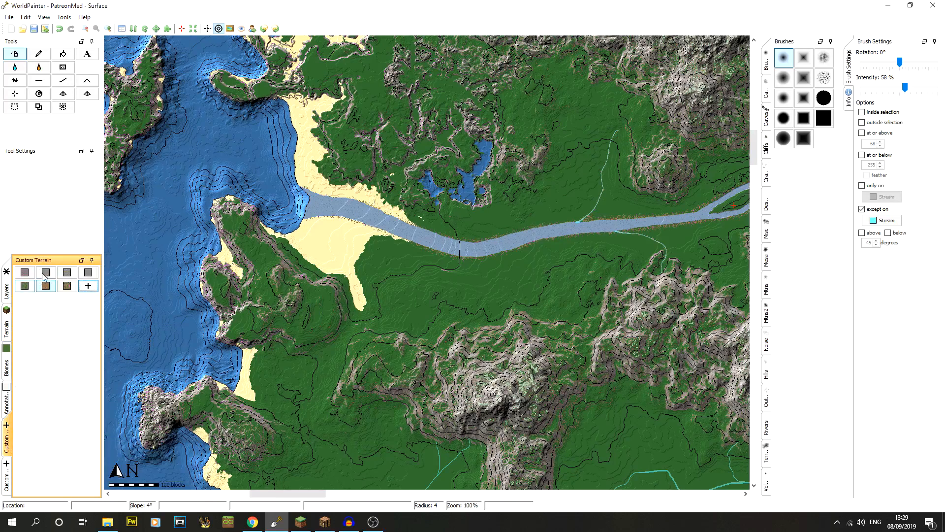
Open the Riverbed custom terrain, review its block mix and counts, and accept the material.
right_click(48, 287)
left_click(74, 296)
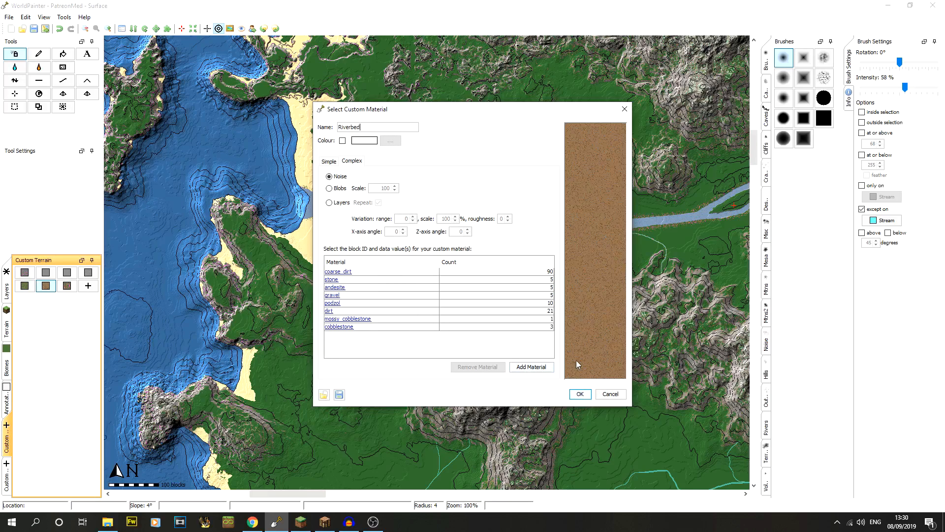
left_click(579, 394)
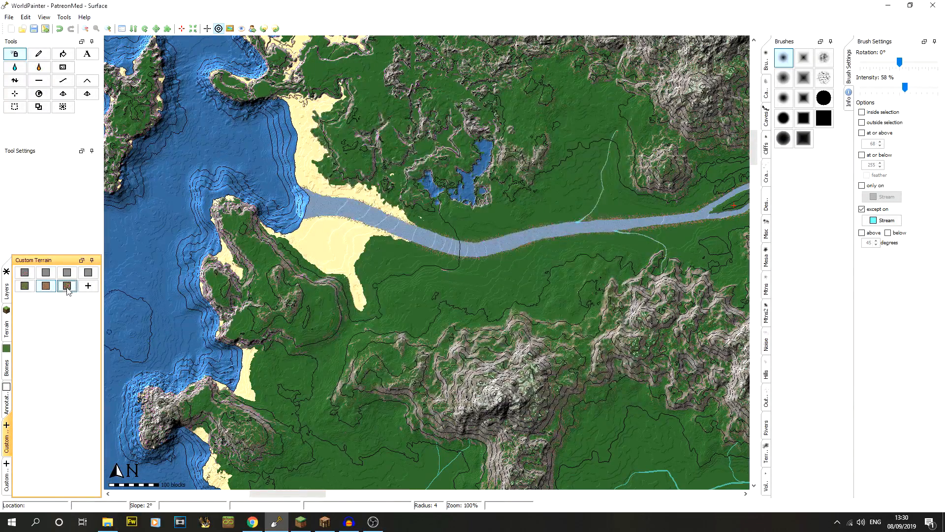
Open the Riverbank custom terrain, review its block mix and counts, and accept the material.
right_click(68, 290)
left_click(92, 297)
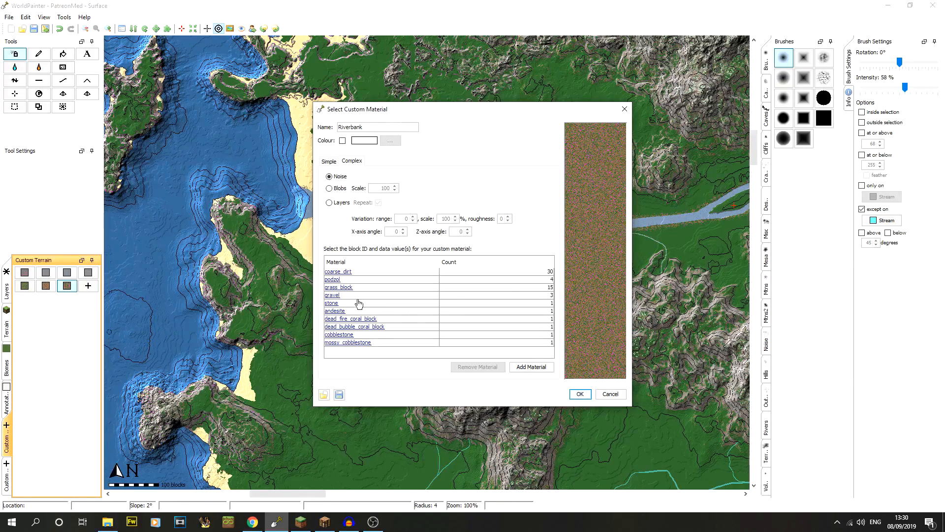
left_click(581, 394)
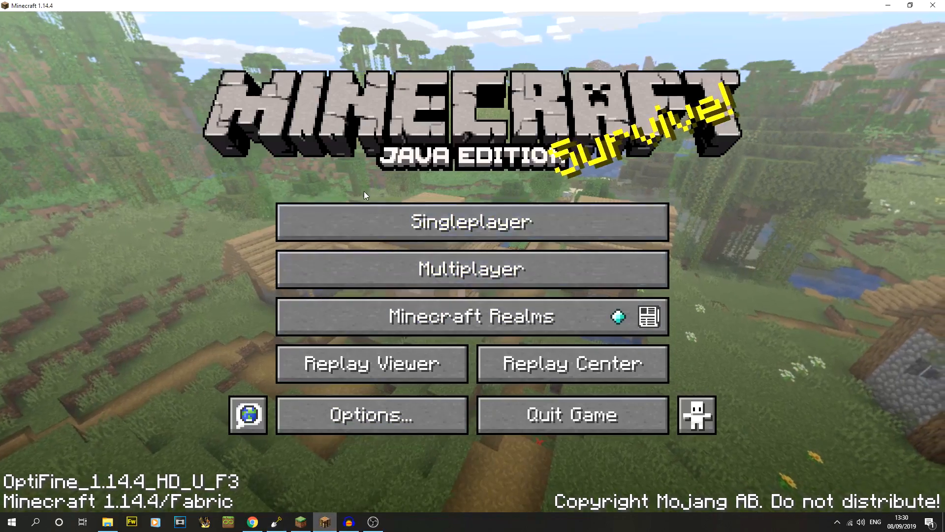
Load the singleplayer world in Minecraft and fly along the river to inspect its bed and banks.
left_click(367, 211)
double_click(377, 164)
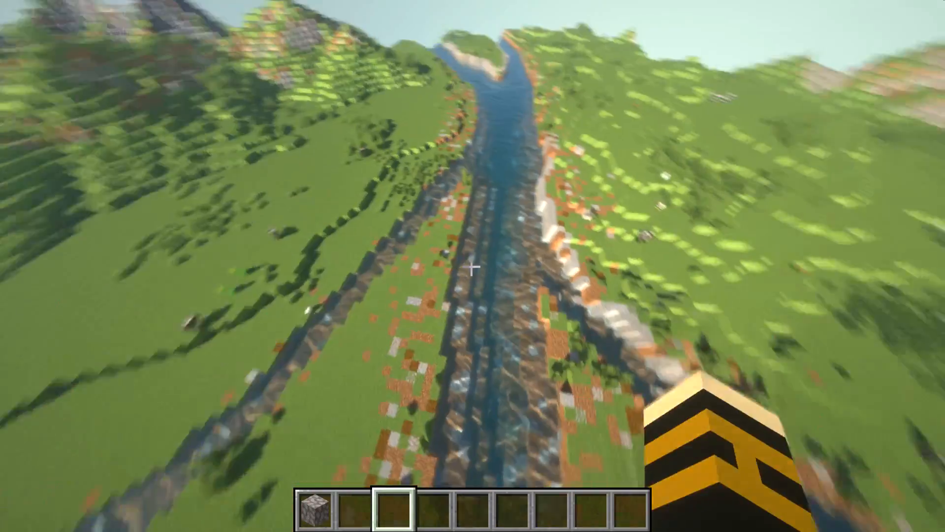
key("w")
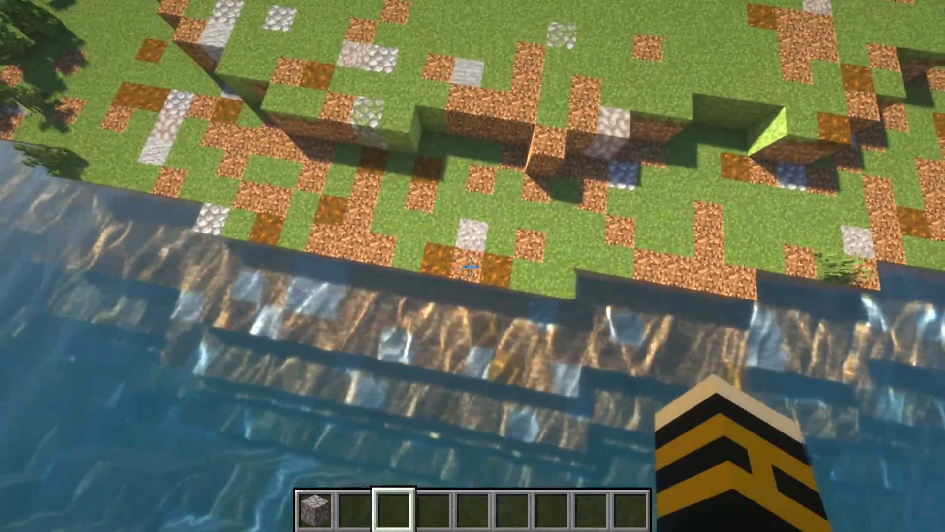
key("w")
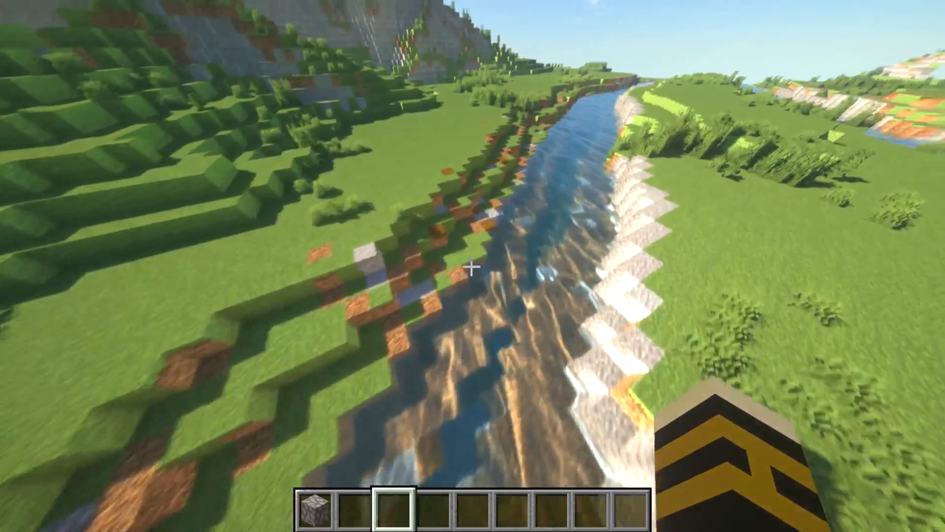
key("w")
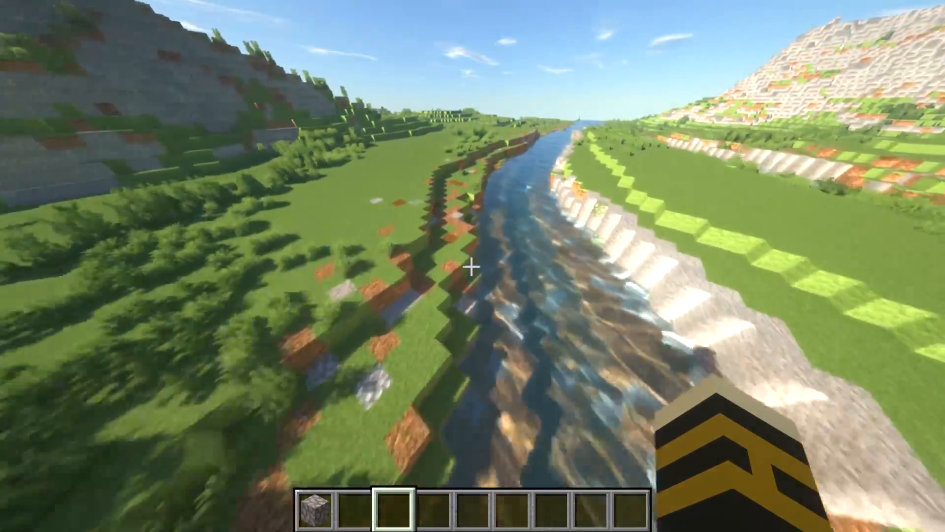
key("w")
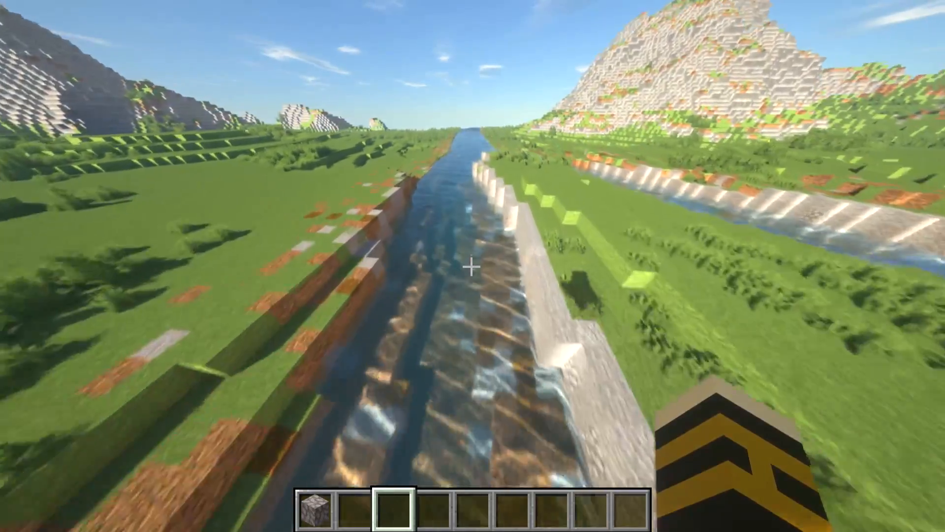
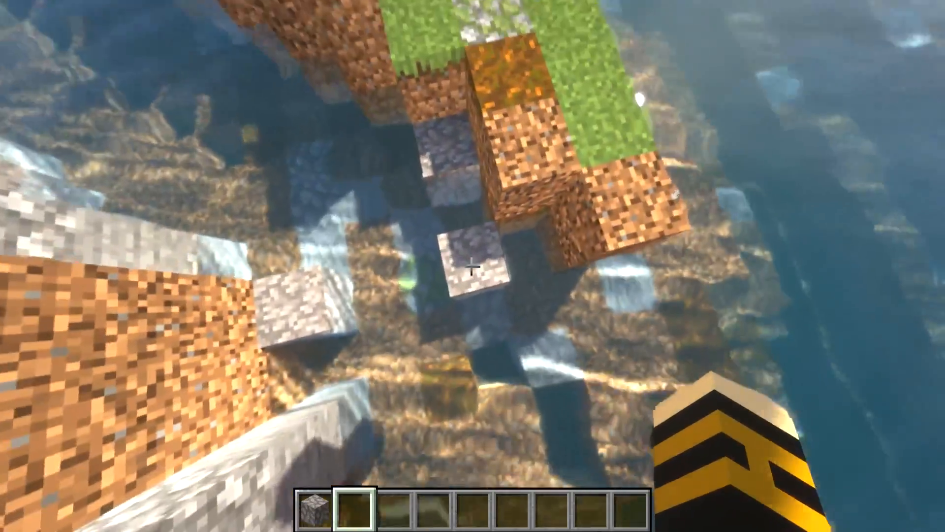
Copy the dead fire coral block from the river into the second hotbar slot and inspect the narrow stream.
middle_click(472, 268)
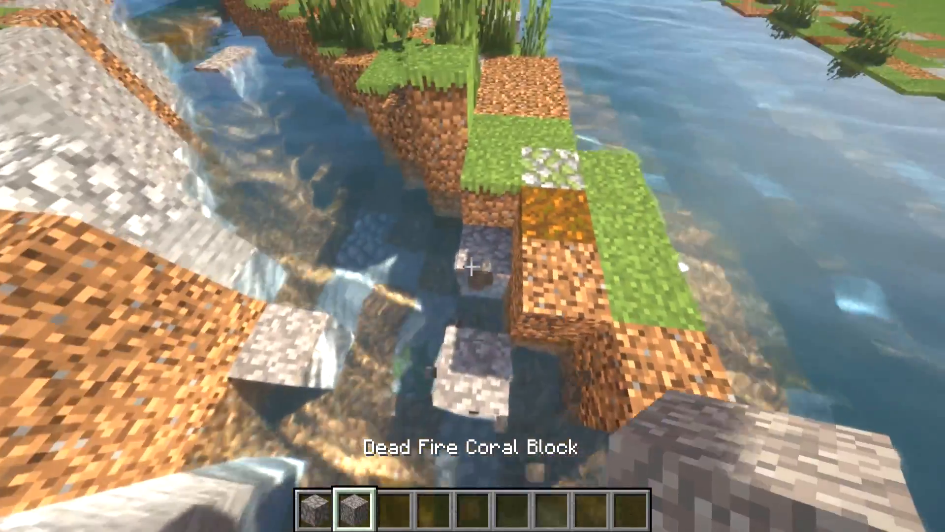
scroll(472, 267, "down", 2)
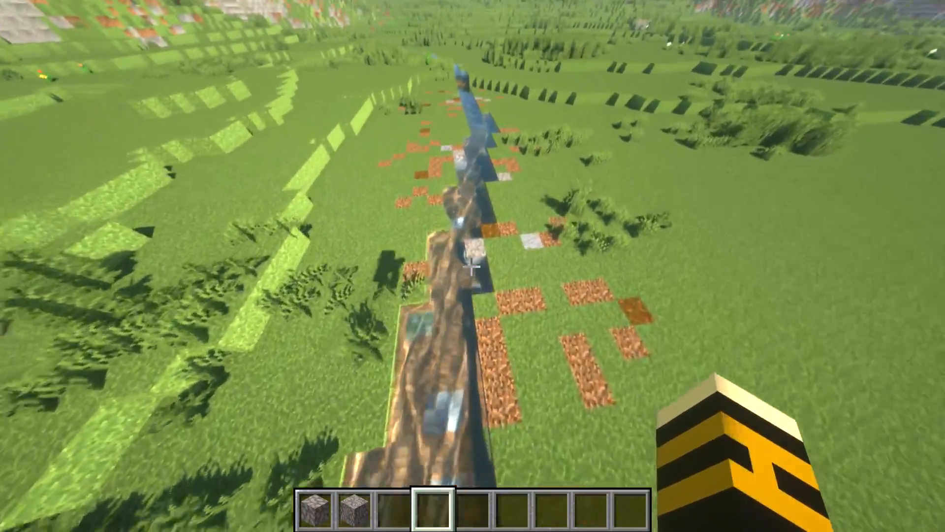
key("w")
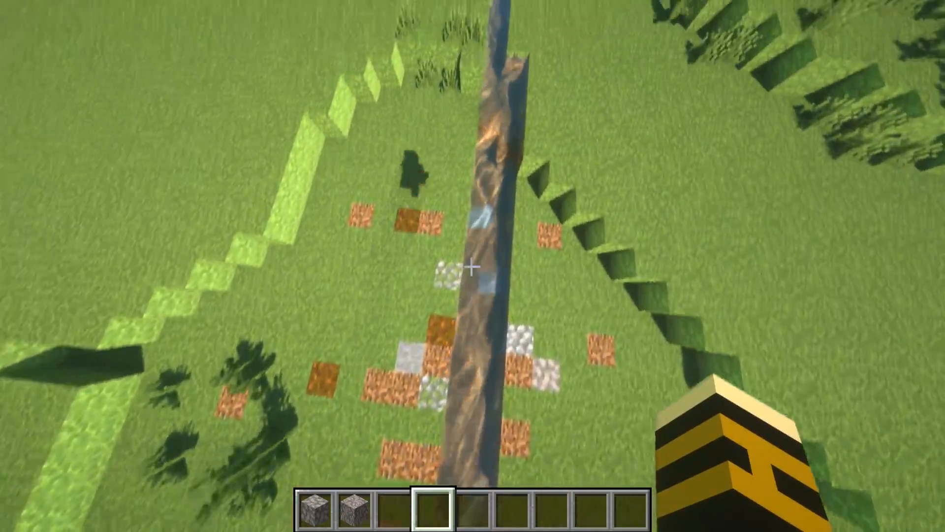
Fly up over the narrow stream and follow it to the wide river to examine its bed and banks.
key("space")
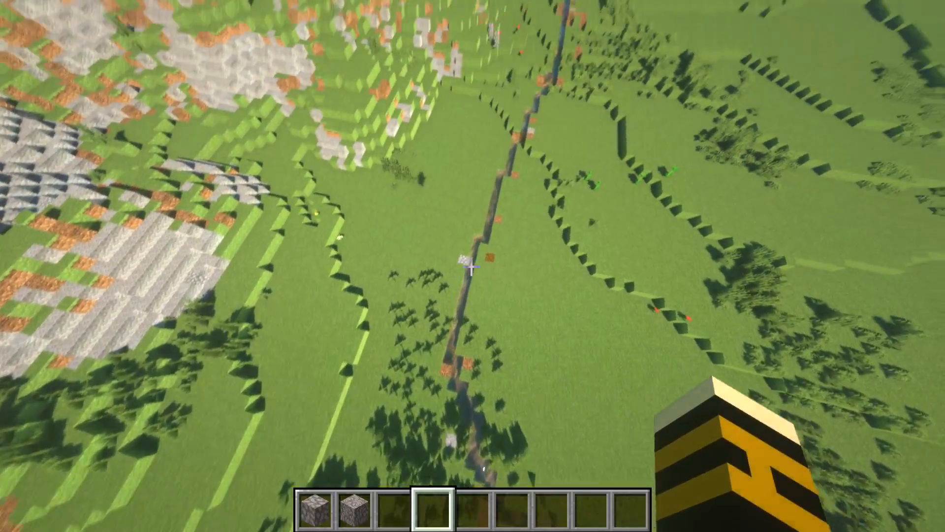
key("w")
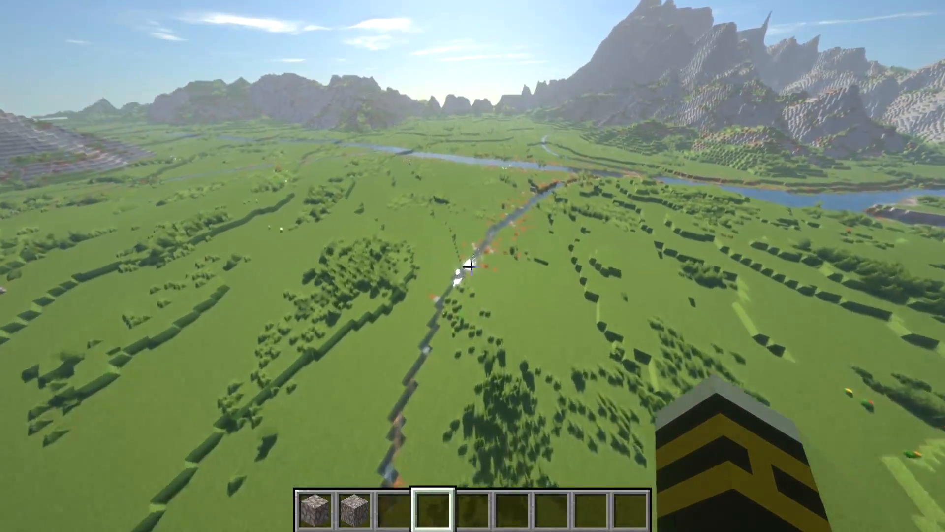
key("w")
key("w")
key("w")
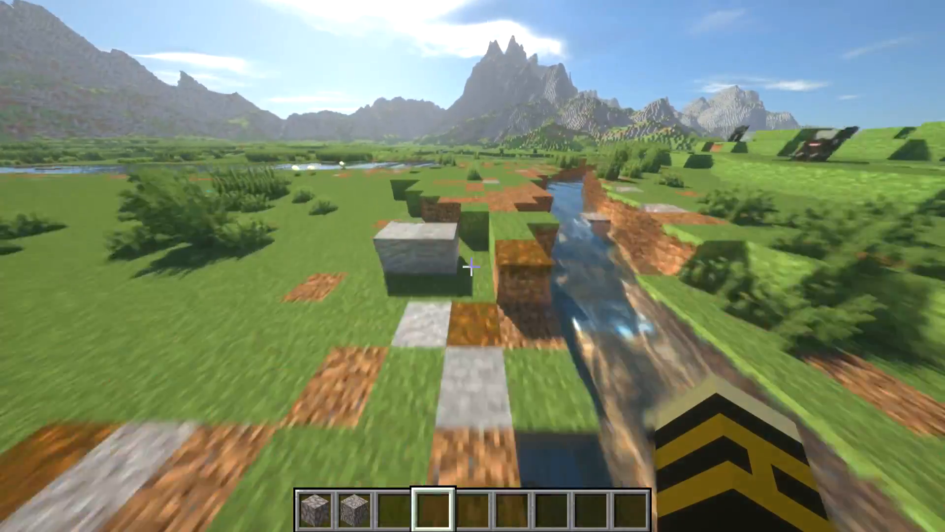
key("w")
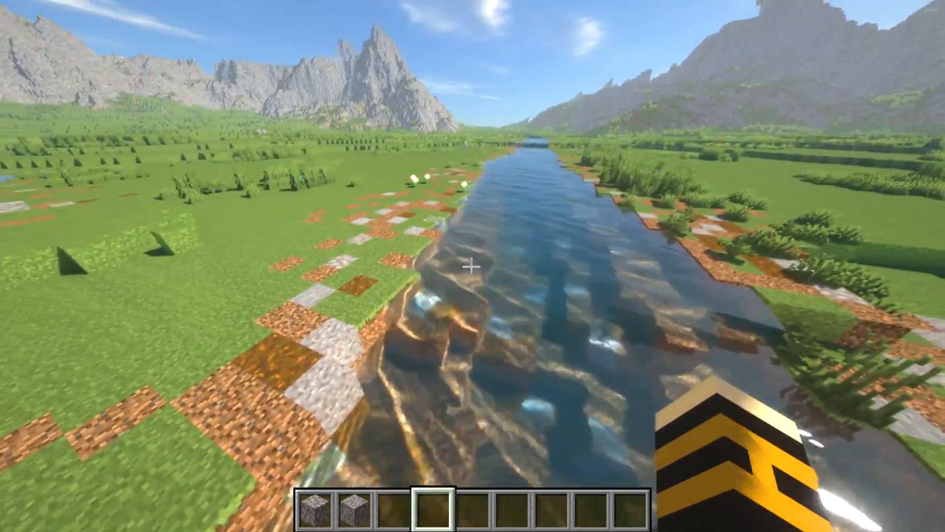
key("w")
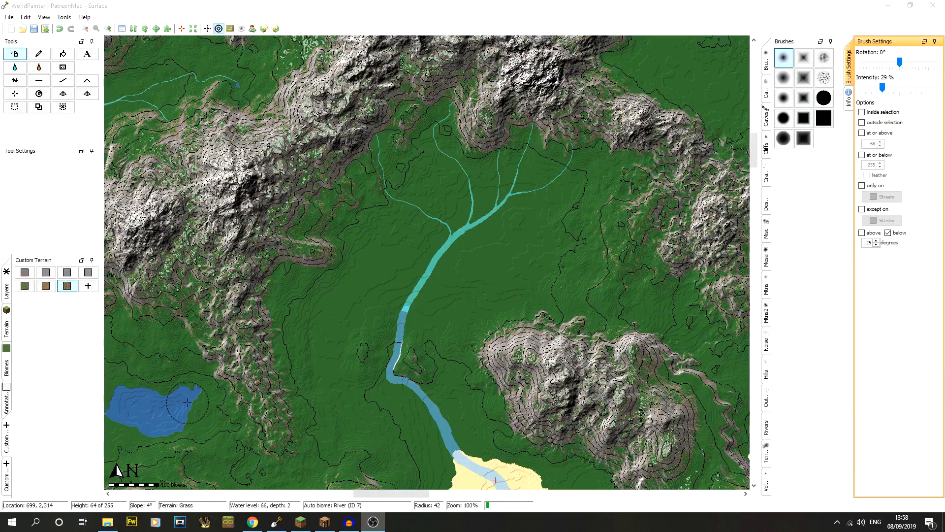
Switch to WorldPainter and select the Riverbank custom terrain for spraying along the river, with the view zoomed to 200%.
left_click(67, 286)
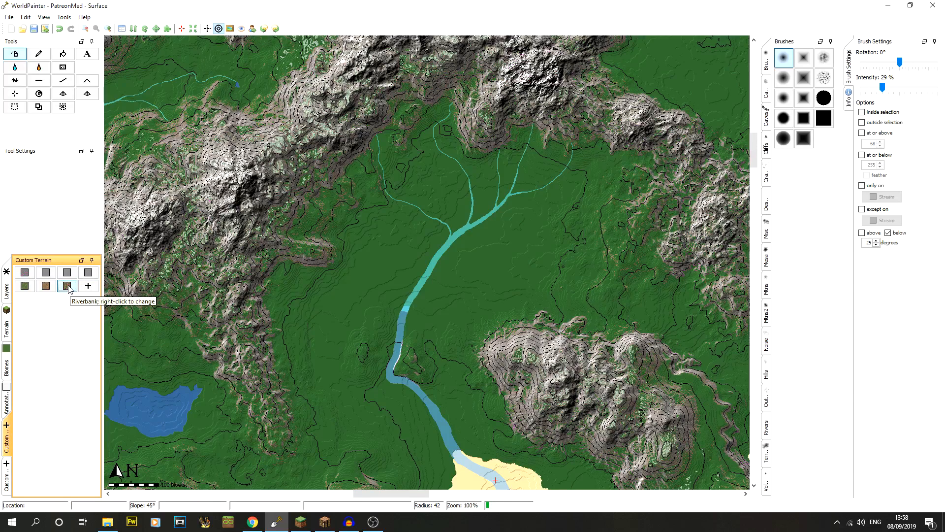
left_click(110, 29)
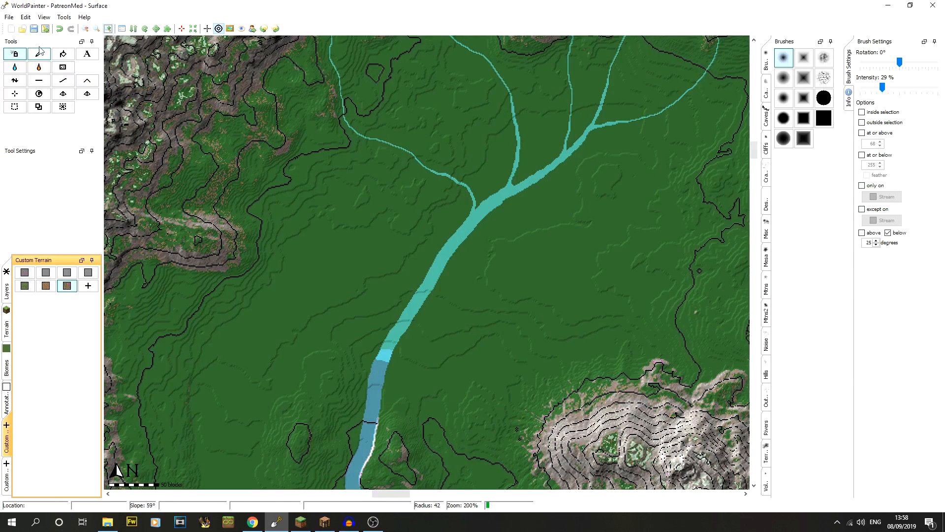
left_click(68, 289)
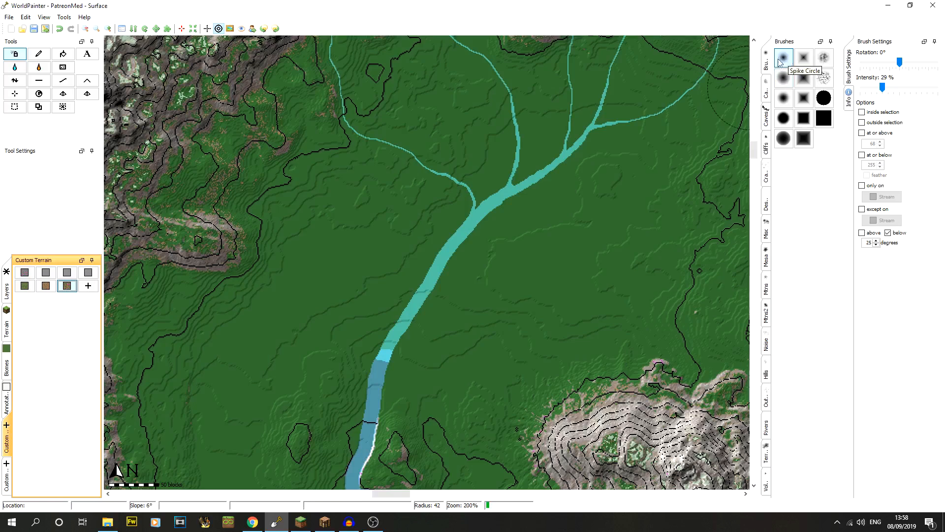
Try spraying Riverbank on the river and, at radius 50, on the open grass beside it, undoing each test.
left_click(435, 266)
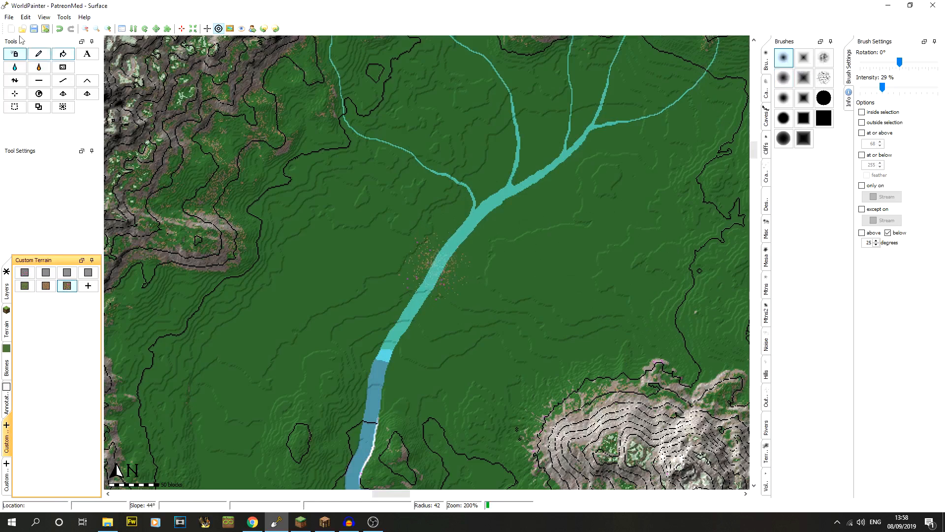
left_click(60, 28)
scroll(558, 268, "up", 2)
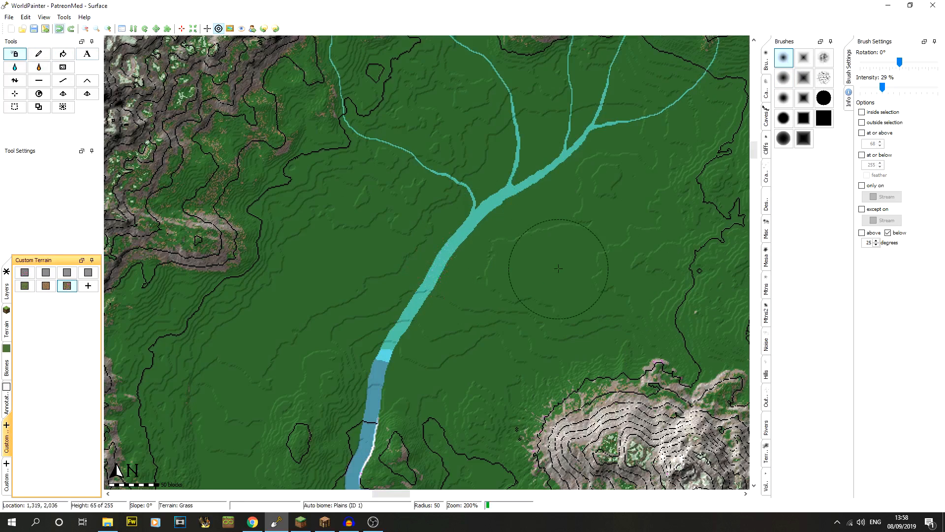
left_click_drag(558, 268, 546, 274)
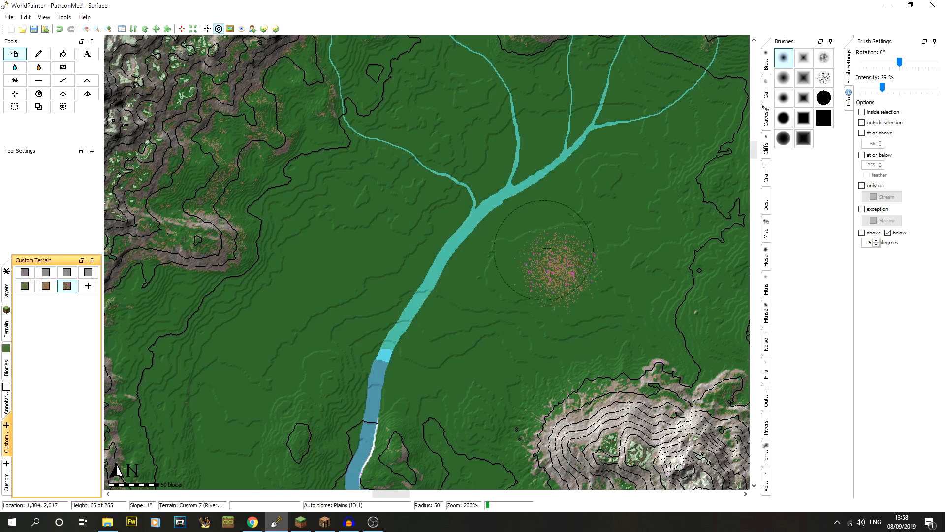
left_click(59, 30)
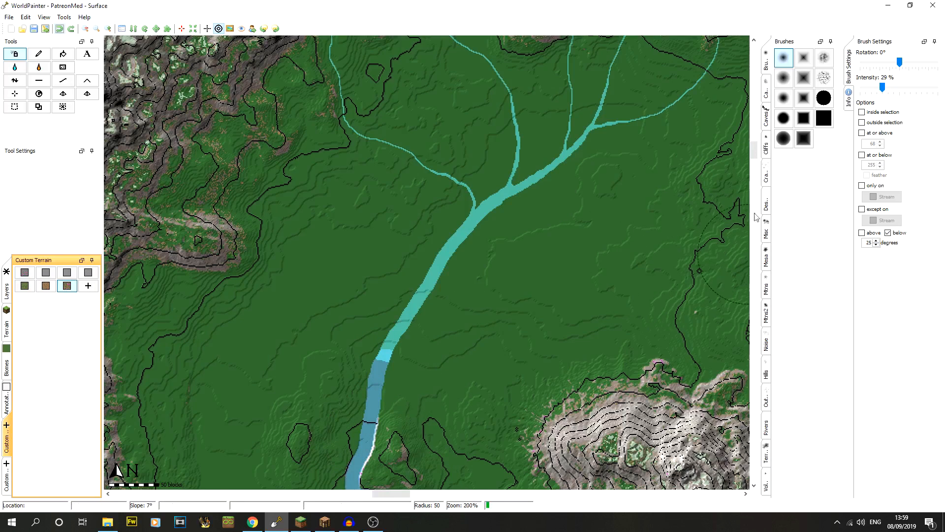
Try spraying Riverbank on the mountain slope without the below 25 degrees limit, undo it, and restore the limit.
left_click_drag(753, 154, 760, 168)
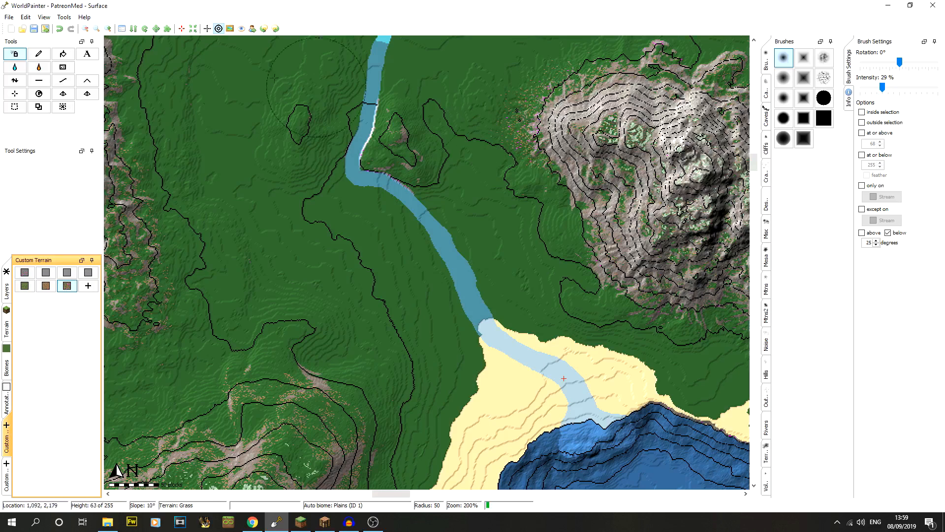
left_click(888, 232)
mouse_move(565, 139)
left_mouse_down()
mouse_move(576, 123)
mouse_move(593, 128)
mouse_move(613, 147)
mouse_move(606, 172)
left_mouse_up()
left_click(59, 29)
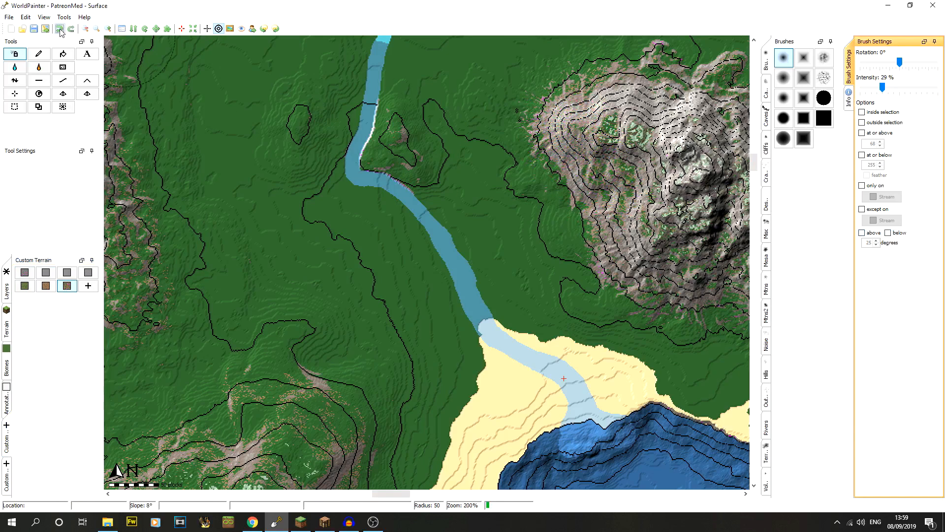
left_click(888, 232)
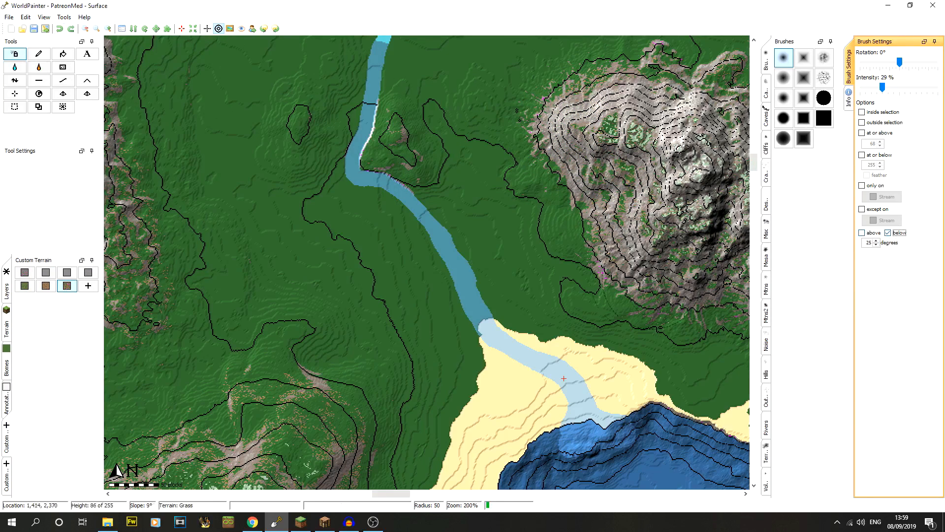
Reduce the brush radius to 28 and spray Riverbank along the lower river from the bend onto the sand.
scroll(583, 402, "down", 3)
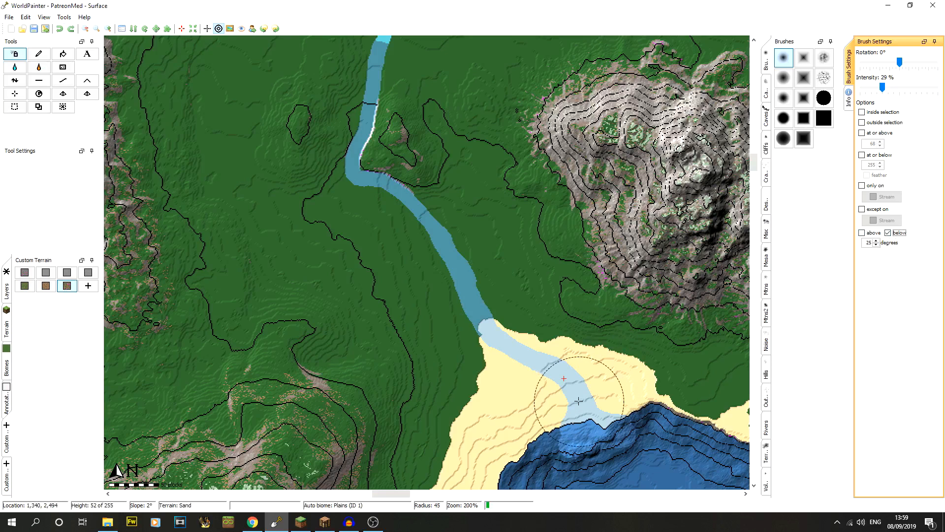
left_click(109, 29)
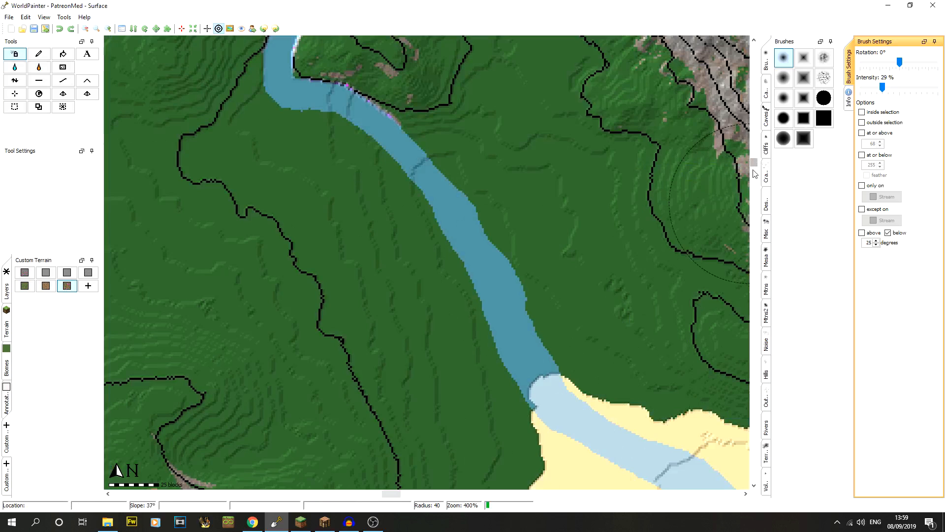
scroll(487, 296, "down", 3)
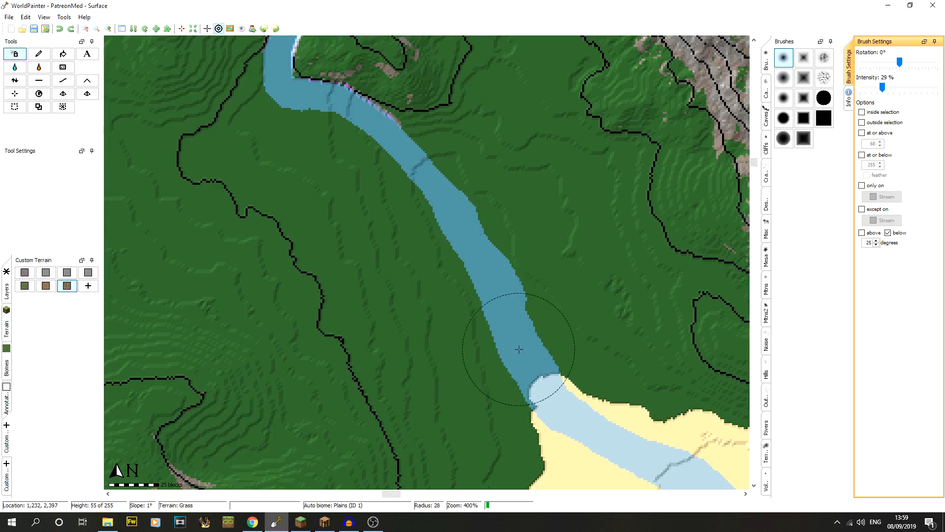
mouse_move(531, 365)
left_mouse_down()
mouse_move(517, 320)
mouse_move(413, 168)
mouse_move(367, 126)
mouse_move(295, 89)
left_mouse_up()
mouse_move(549, 380)
left_mouse_down()
mouse_move(571, 414)
mouse_move(616, 444)
mouse_move(591, 419)
mouse_move(623, 410)
left_mouse_up()
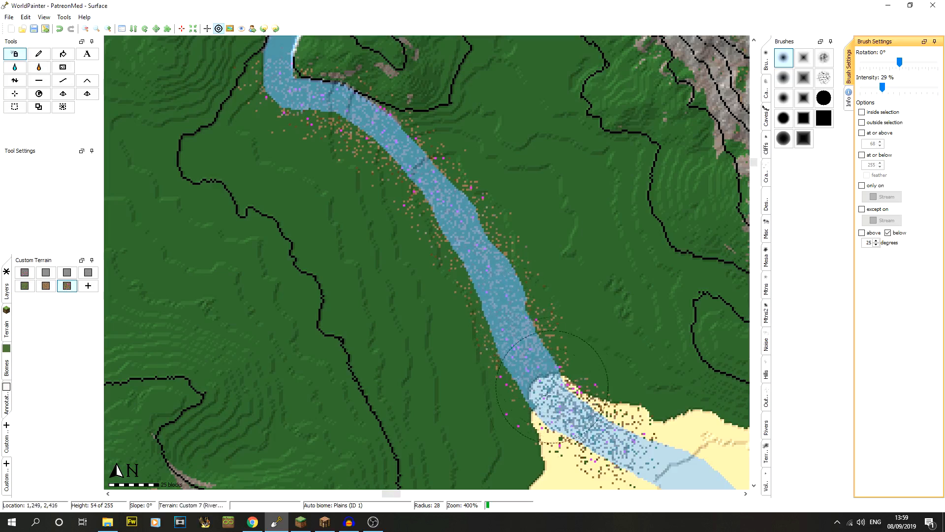
Continue the Riverbank spray along the river's last stretch across the sand to the sea.
scroll(756, 164, "down", 3)
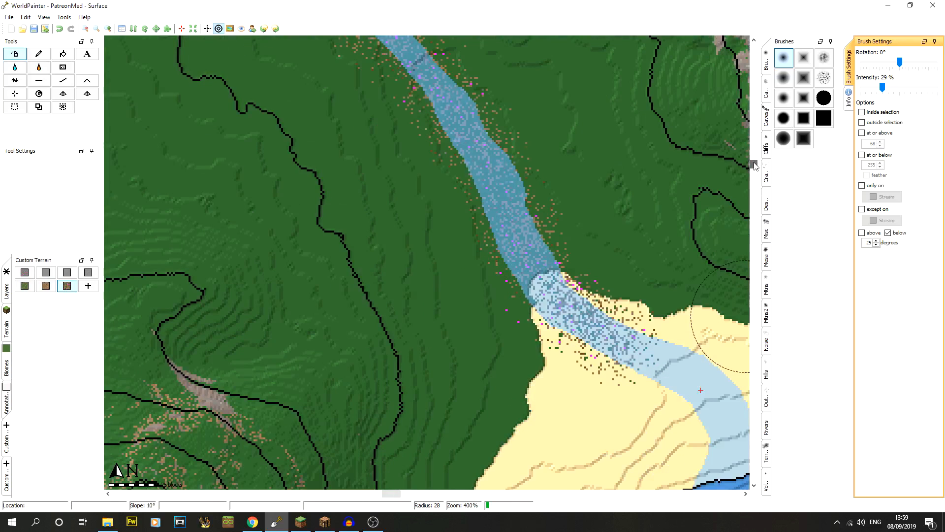
scroll(755, 165, "down", 1)
left_click_drag(392, 496, 402, 497)
mouse_move(320, 275)
left_mouse_down()
mouse_move(397, 351)
mouse_move(410, 424)
mouse_move(443, 409)
mouse_move(394, 439)
left_mouse_up()
Spray Riverbank from the river bend upstream, past the start of the Stream section, to the first tributary.
left_click_drag(402, 493, 391, 493)
left_click_drag(754, 167, 754, 158)
mouse_move(310, 363)
left_mouse_down()
mouse_move(327, 268)
mouse_move(394, 86)
left_mouse_up()
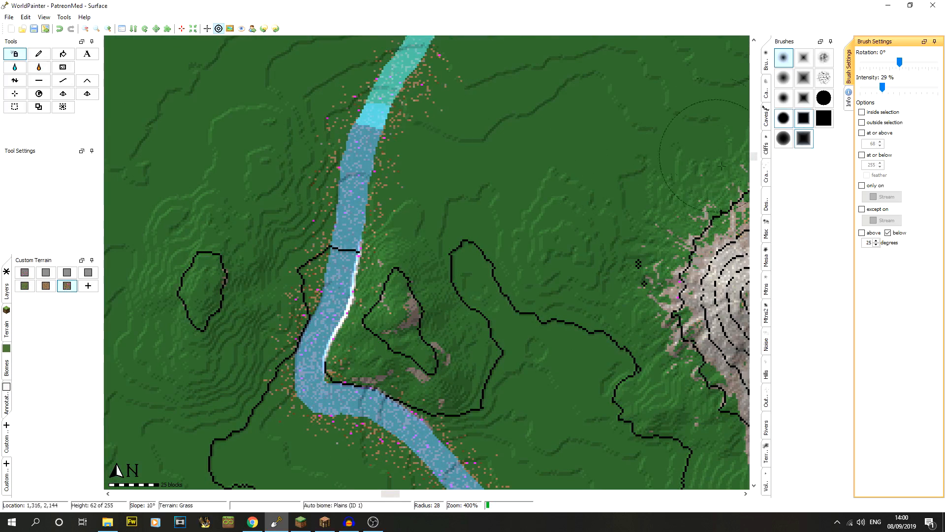
left_click_drag(754, 156, 754, 151)
mouse_move(422, 284)
left_mouse_down()
mouse_move(409, 325)
mouse_move(487, 170)
mouse_move(591, 106)
mouse_move(623, 98)
left_mouse_up()
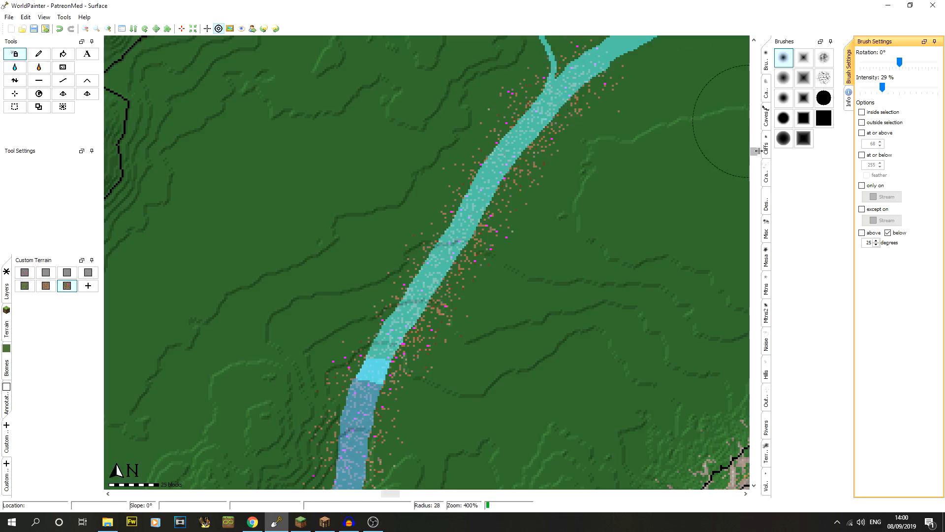
Spray Riverbank along the narrowing upper river and its second tributary, replacing the first wide stroke with brush radii of 19 and 15.
left_click_drag(754, 157, 754, 150)
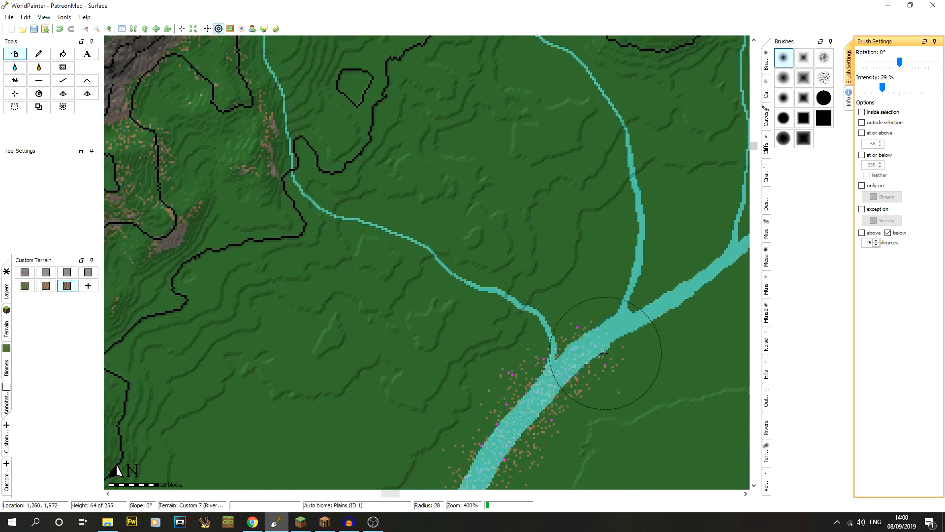
left_click_drag(636, 330, 699, 283)
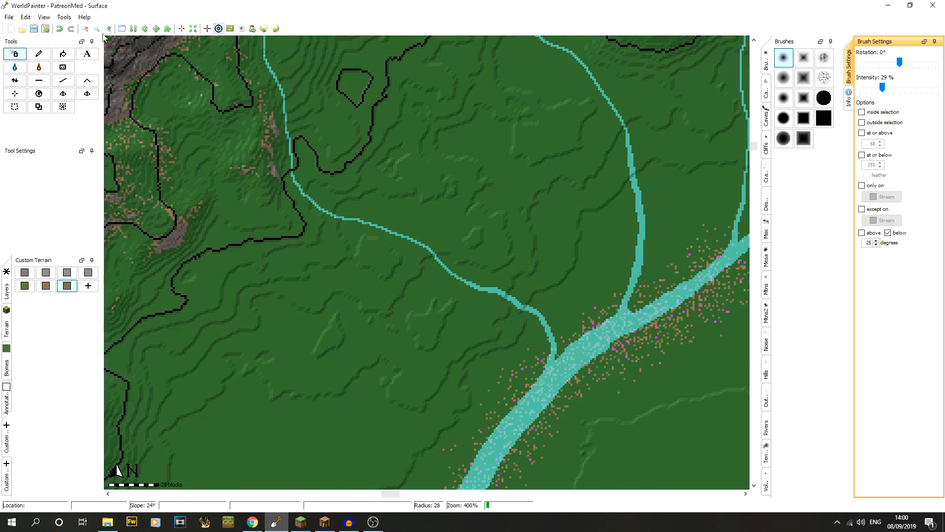
left_click(59, 29)
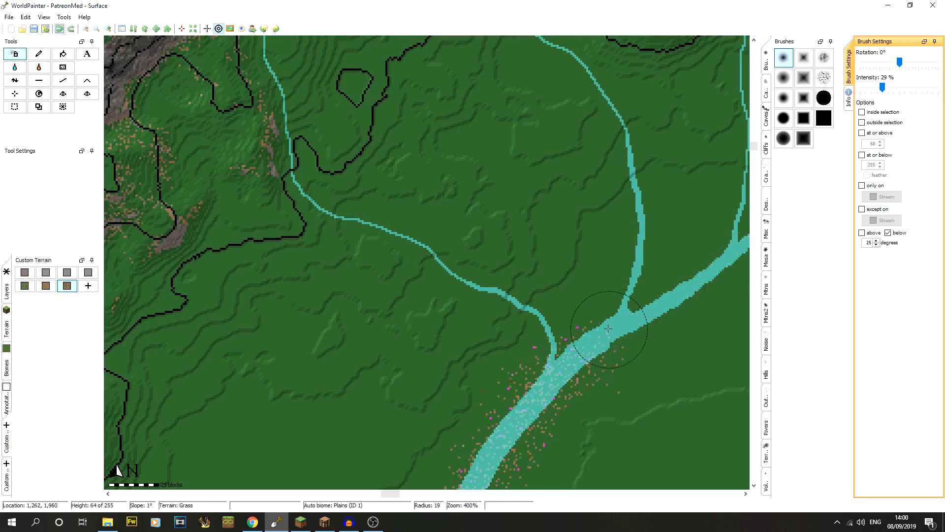
left_click_drag(604, 339, 712, 258)
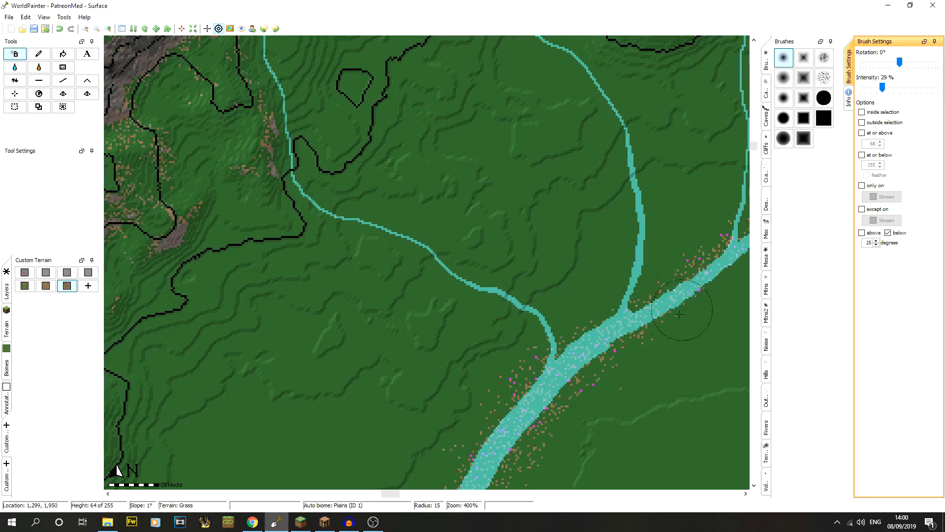
mouse_move(682, 300)
left_mouse_down()
mouse_move(689, 288)
mouse_move(635, 315)
mouse_move(622, 308)
mouse_move(644, 223)
left_mouse_up()
mouse_move(636, 304)
left_mouse_down()
mouse_move(613, 322)
mouse_move(625, 313)
left_mouse_up()
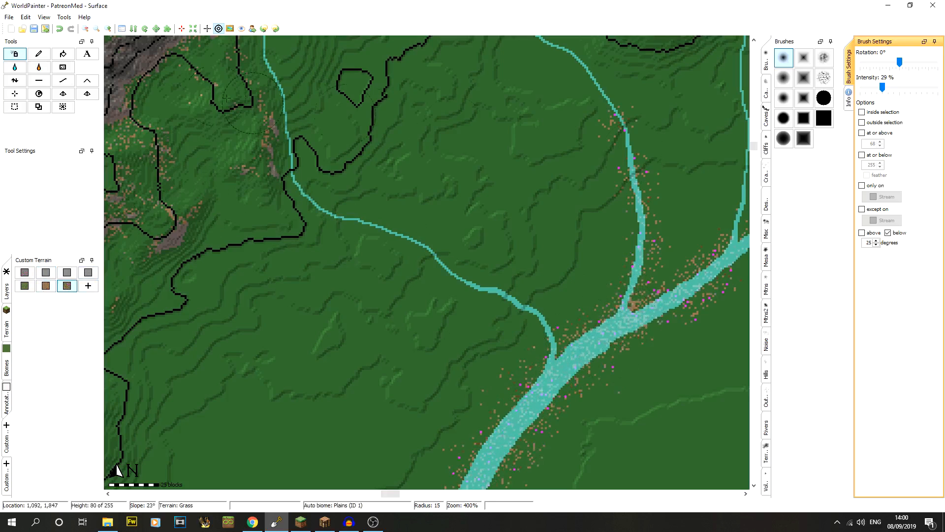
Paint Riverbed over the streams with the Pencil and a solid circle brush of radius 103, without the slope limit and only on Stream.
left_click(85, 29)
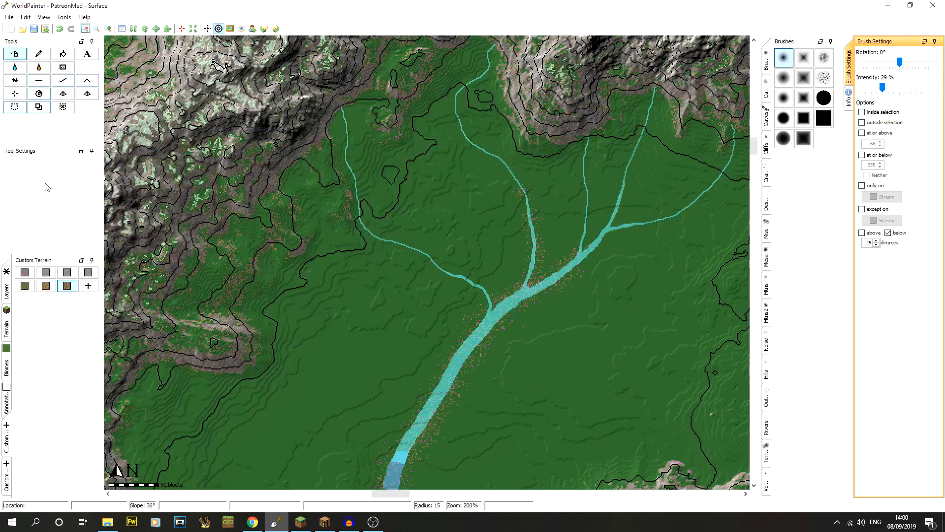
left_click(39, 53)
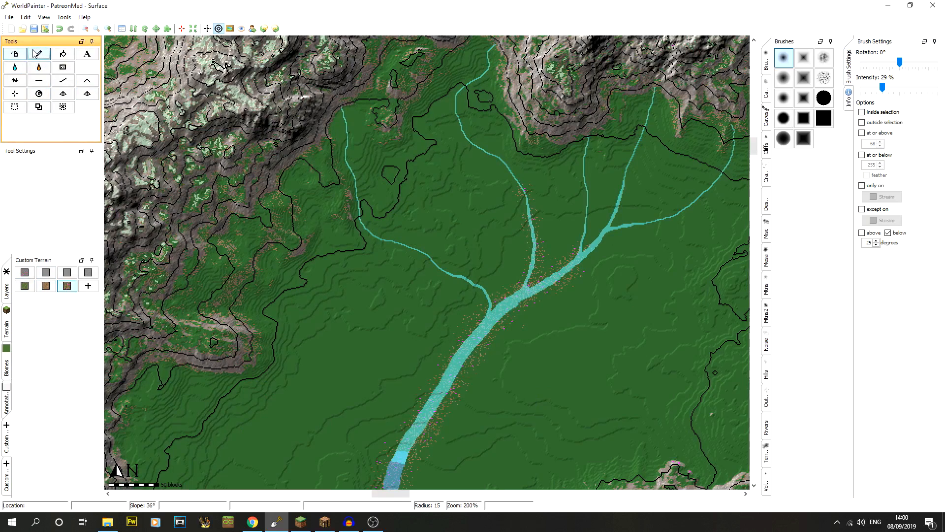
left_click(46, 286)
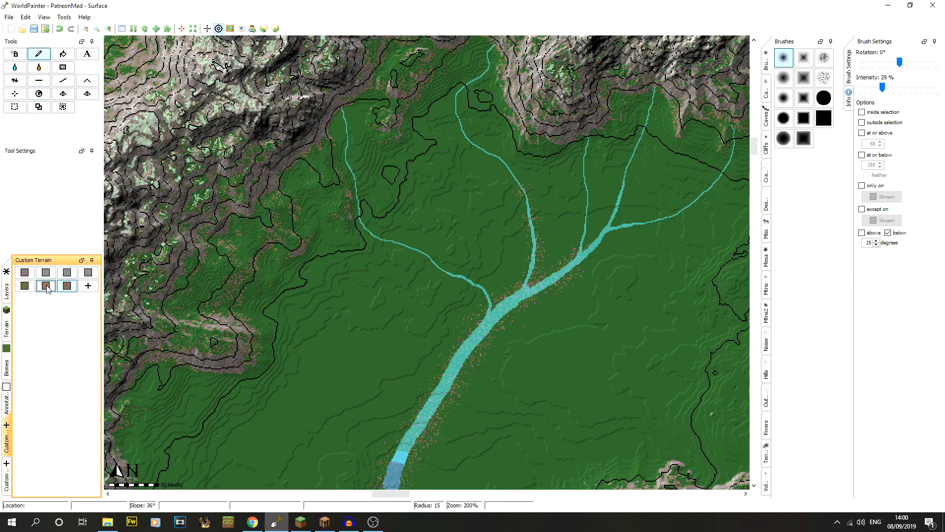
left_click(891, 233)
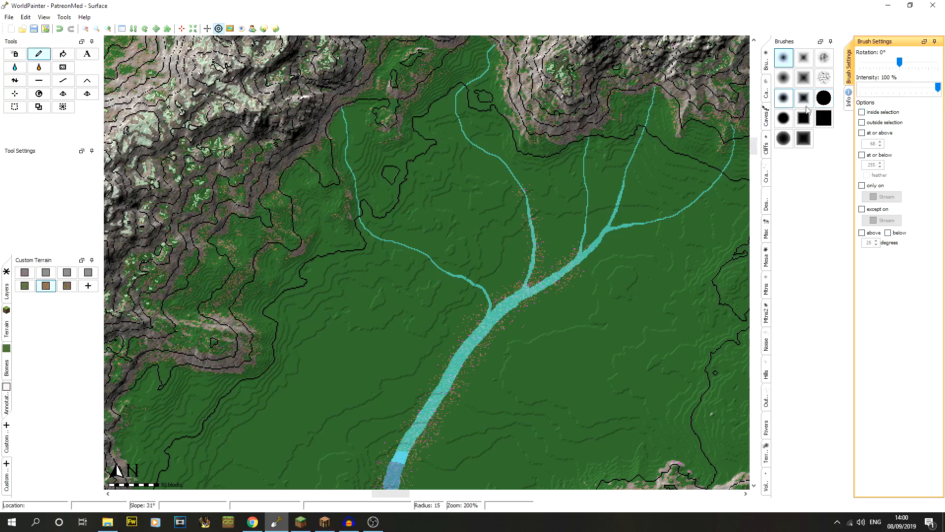
left_click(824, 99)
scroll(506, 260, "down", 12)
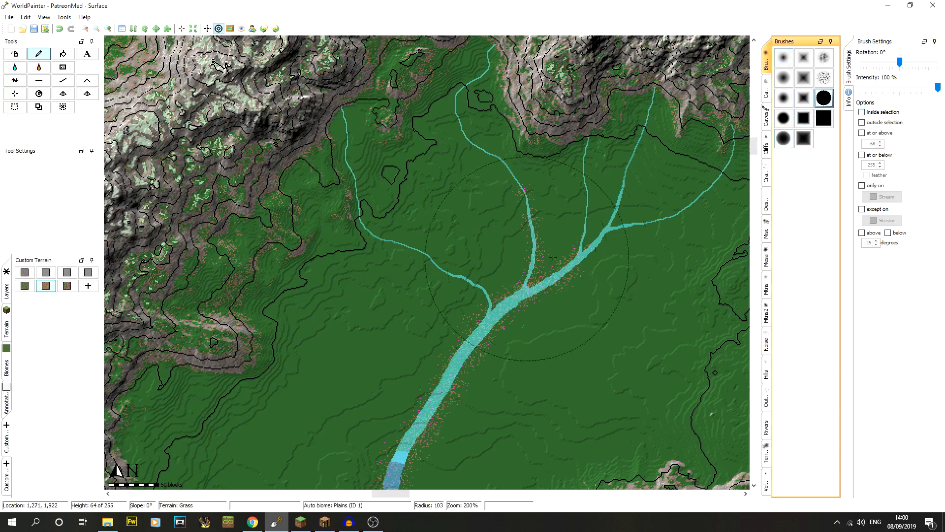
left_click(873, 186)
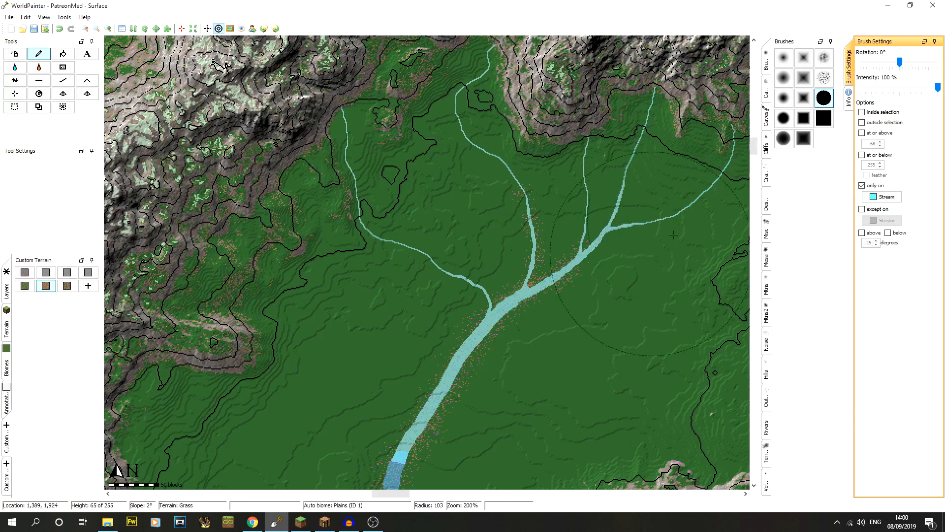
Paint Riverbed along the lower river across the grass and sand, restricting the brush to only on River.
left_click_drag(755, 149, 755, 166)
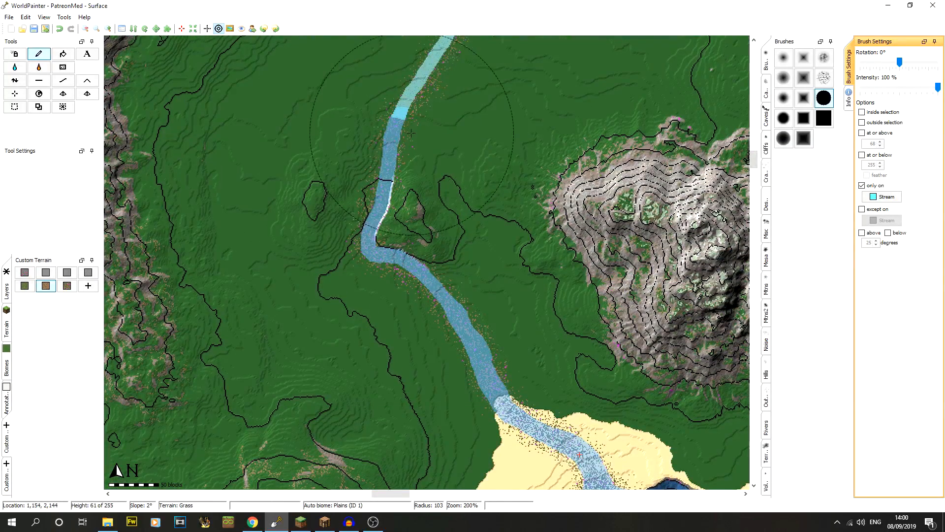
left_click(882, 197)
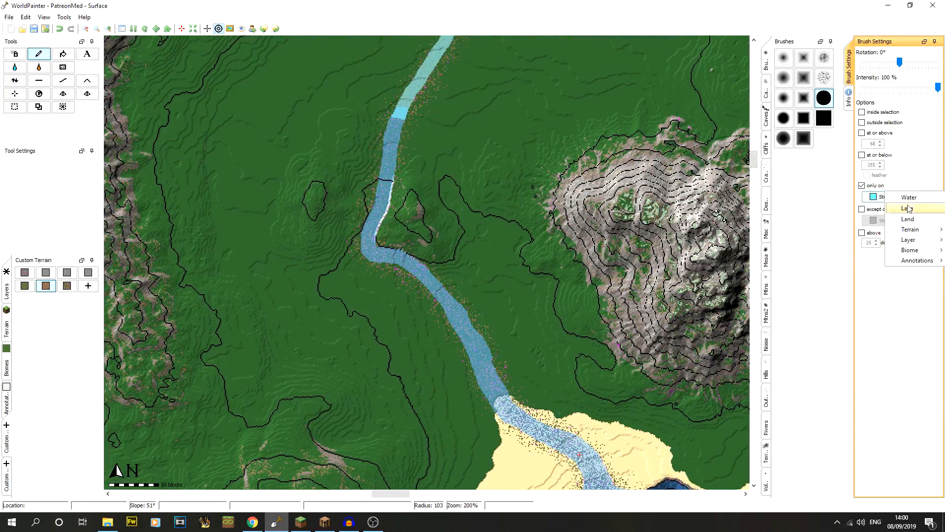
mouse_move(915, 239)
left_click(837, 359)
mouse_move(389, 162)
left_mouse_down()
mouse_move(414, 261)
mouse_move(493, 379)
mouse_move(621, 475)
left_mouse_up()
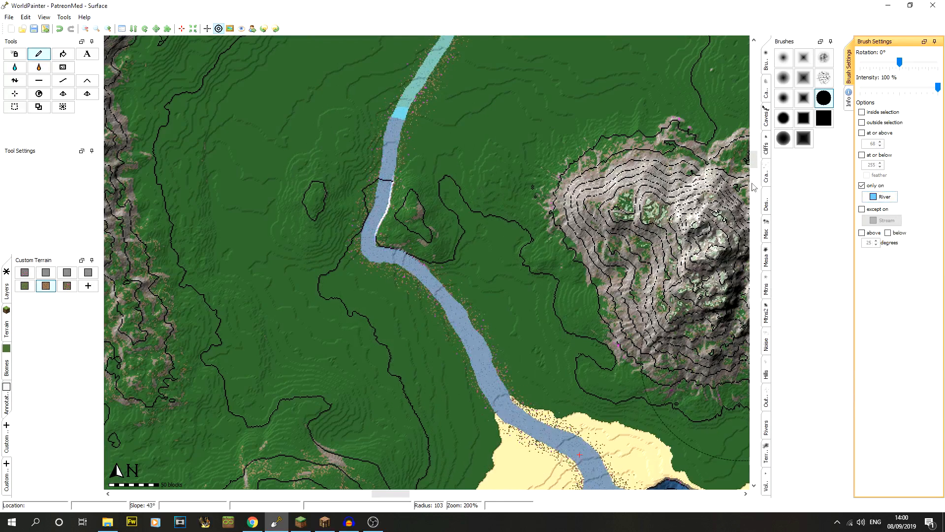
Move the world's spawn point onto the river where the Stream section meets the River section.
mouse_move(755, 160)
left_mouse_down()
mouse_move(755, 168)
mouse_move(754, 155)
left_mouse_up()
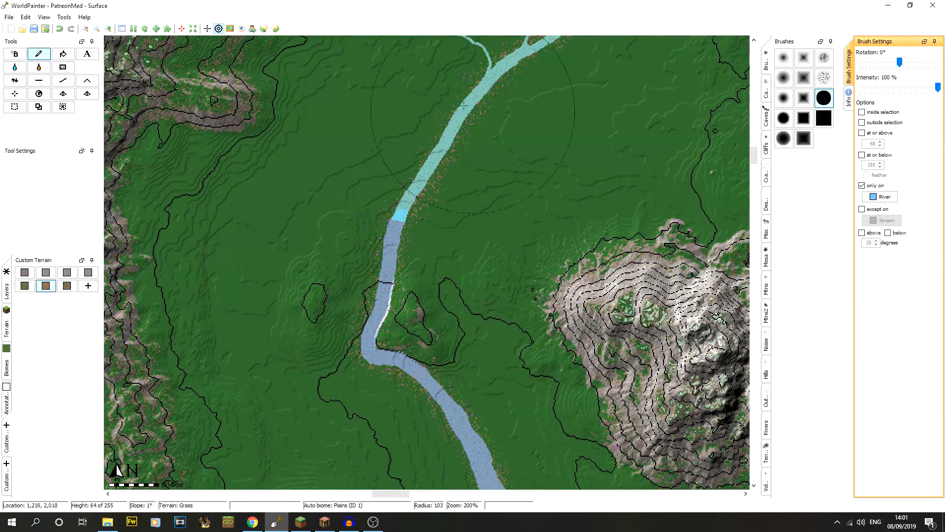
left_click(14, 93)
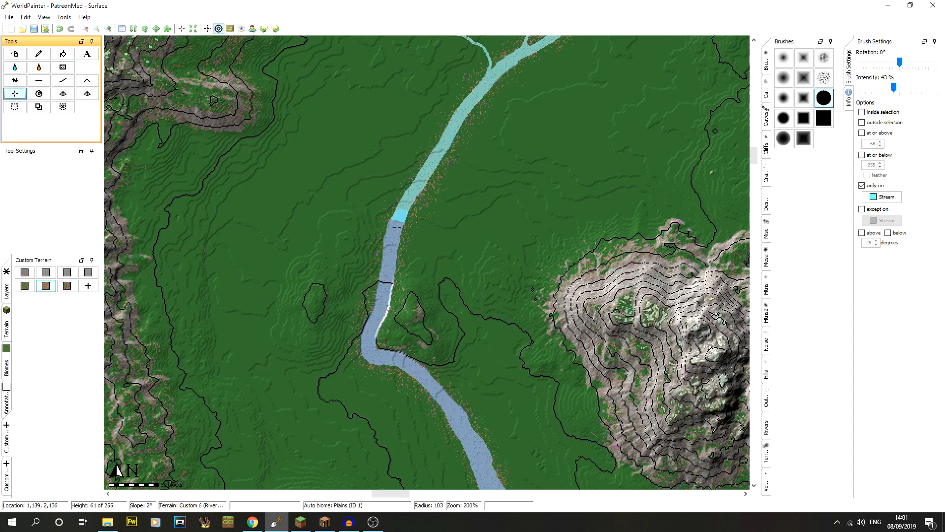
left_click(85, 28)
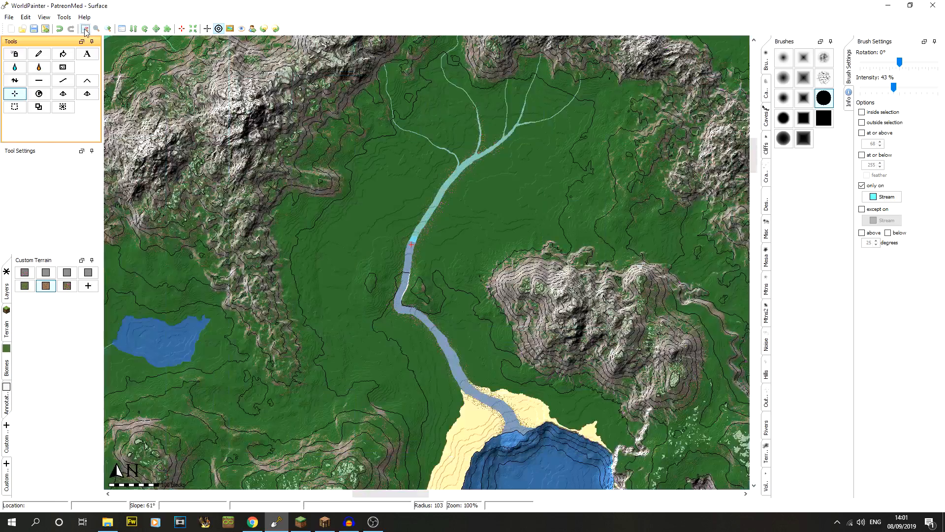
left_click(86, 30)
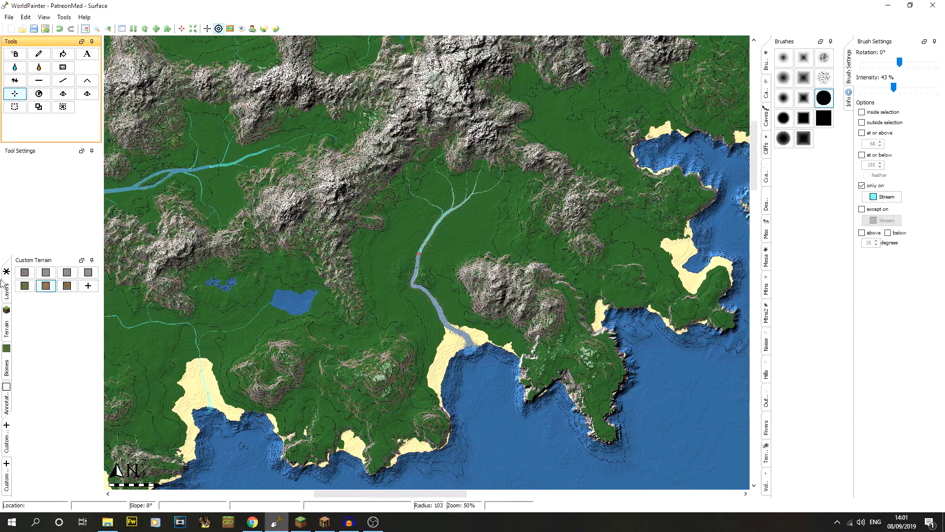
Examine the settings of a new custom object layer and a new custom plants layer without adding either.
mouse_move(4, 286)
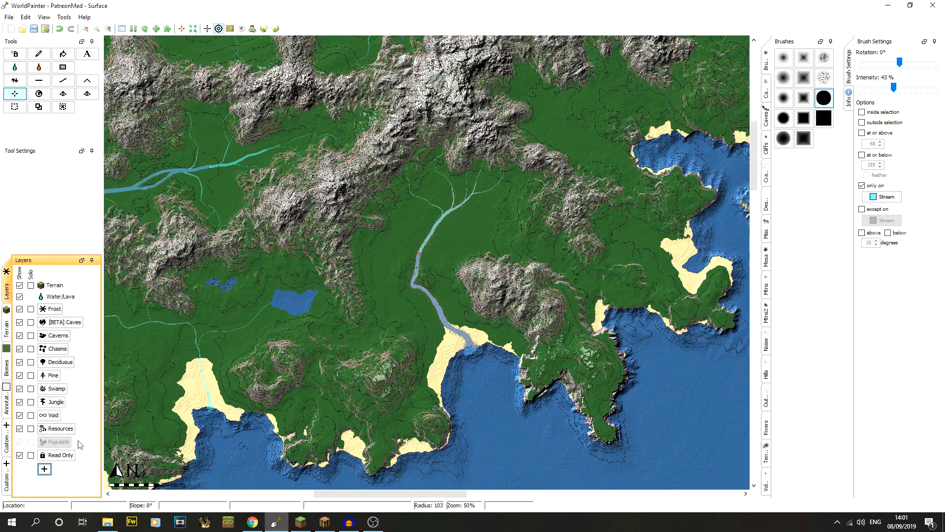
left_click(45, 469)
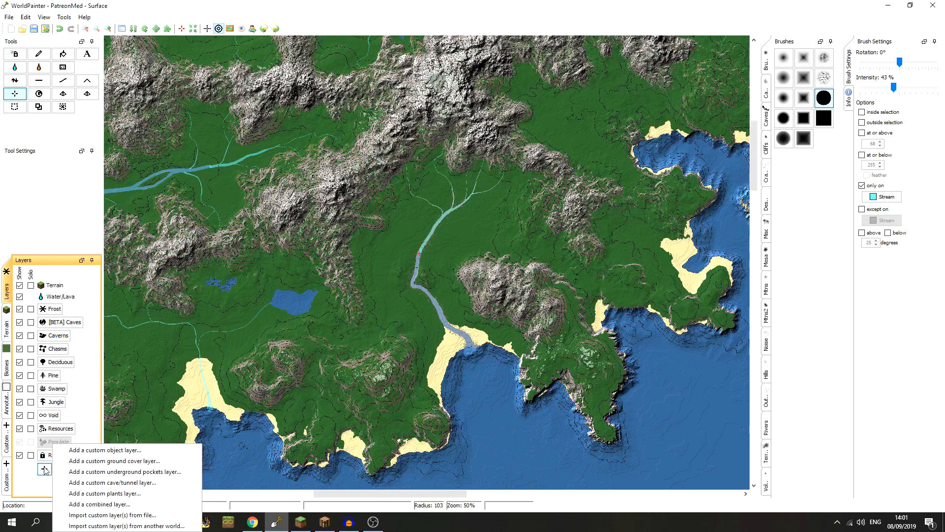
left_click(111, 451)
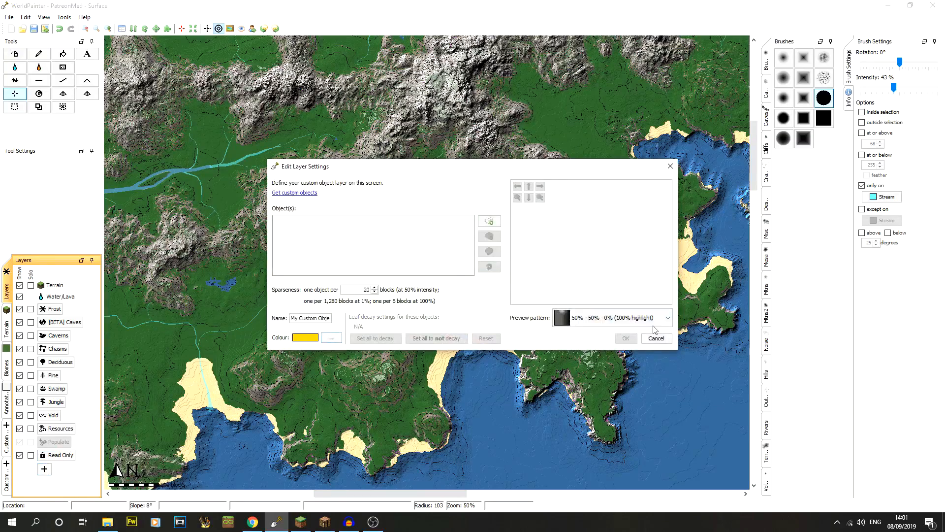
left_click(658, 339)
left_click(45, 469)
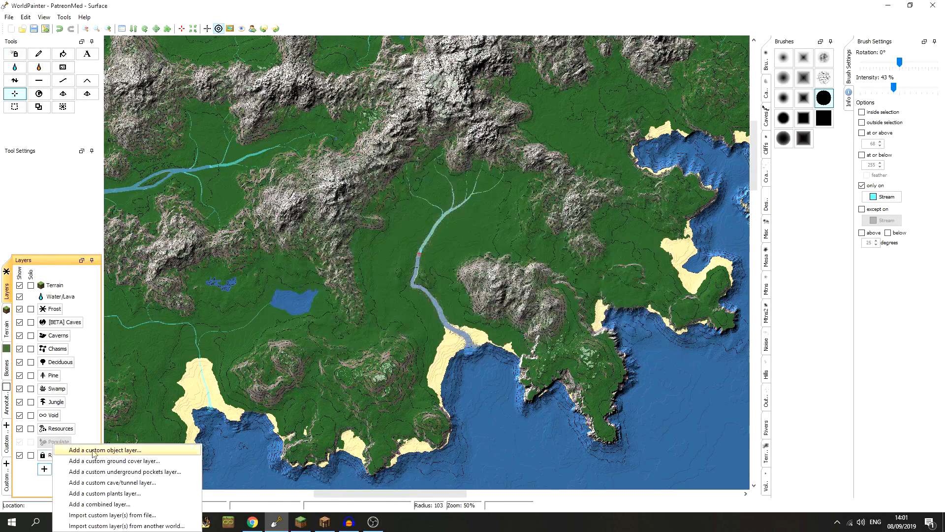
left_click(122, 491)
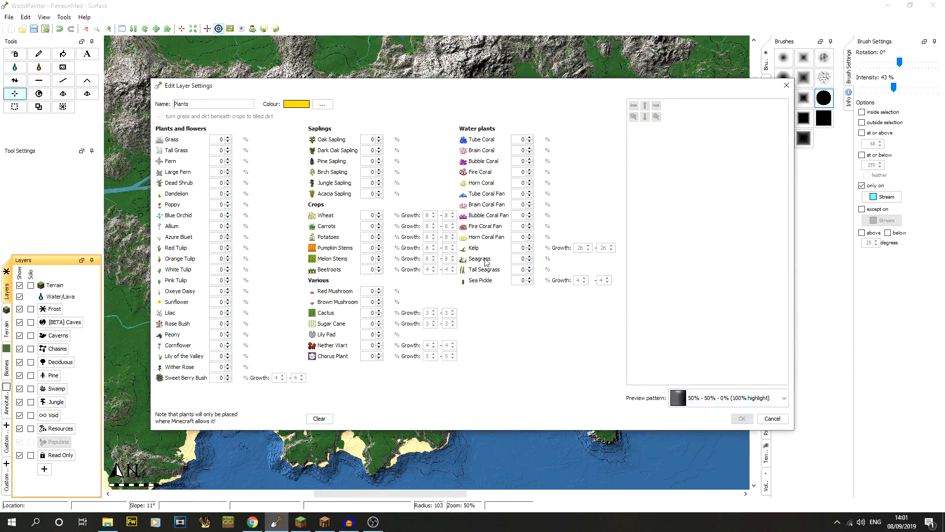
left_click(765, 421)
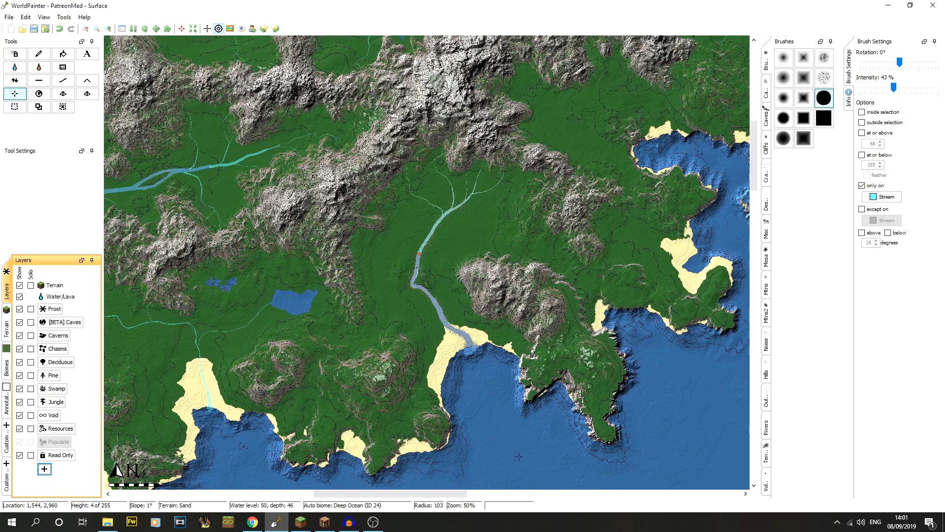
Review the water plants offered for a custom plants layer, such as Seagrass, without creating the layer.
left_click(86, 29)
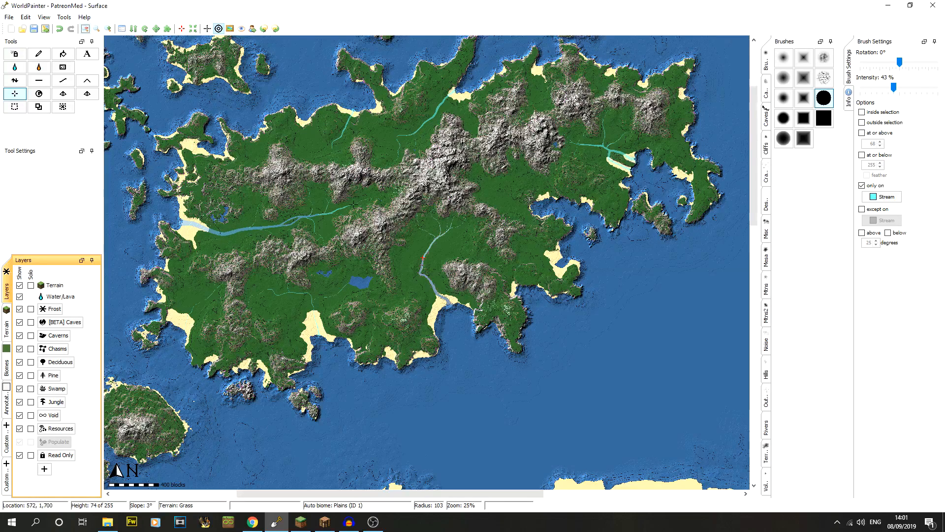
left_click(50, 471)
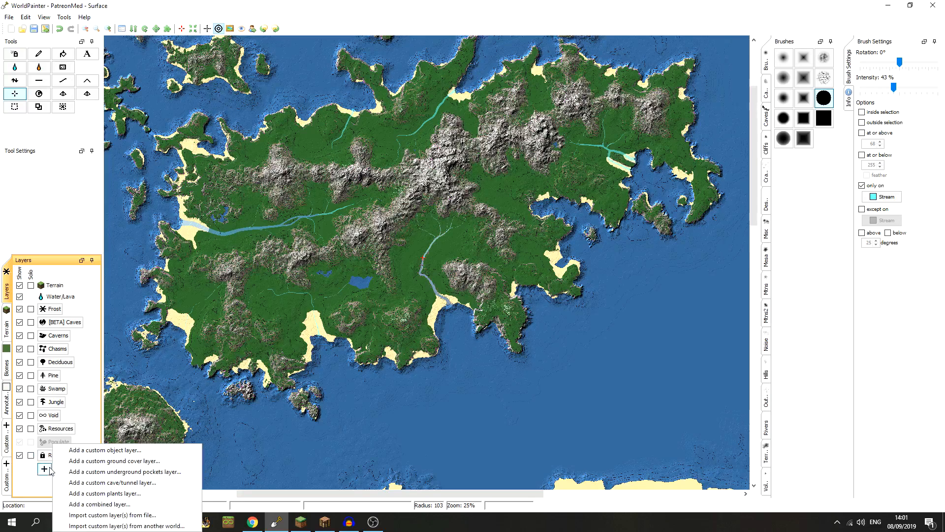
left_click(118, 493)
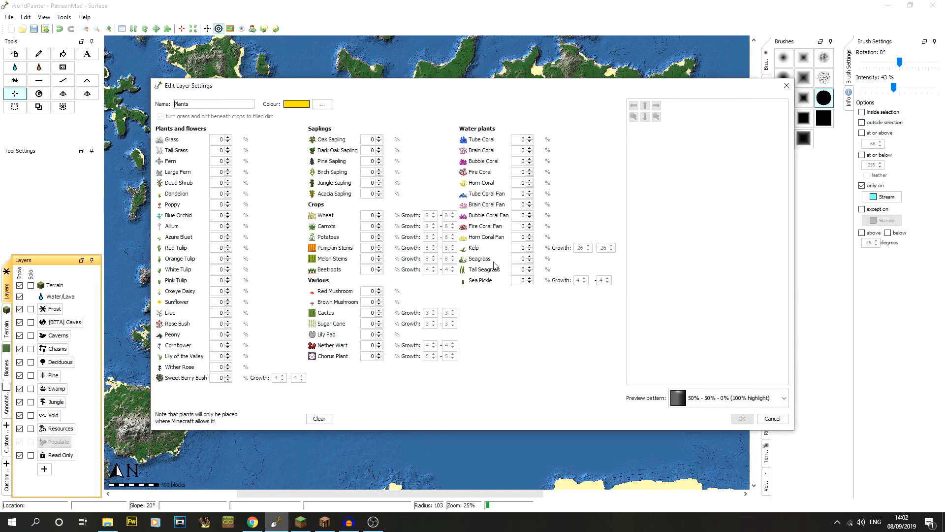
left_click(782, 418)
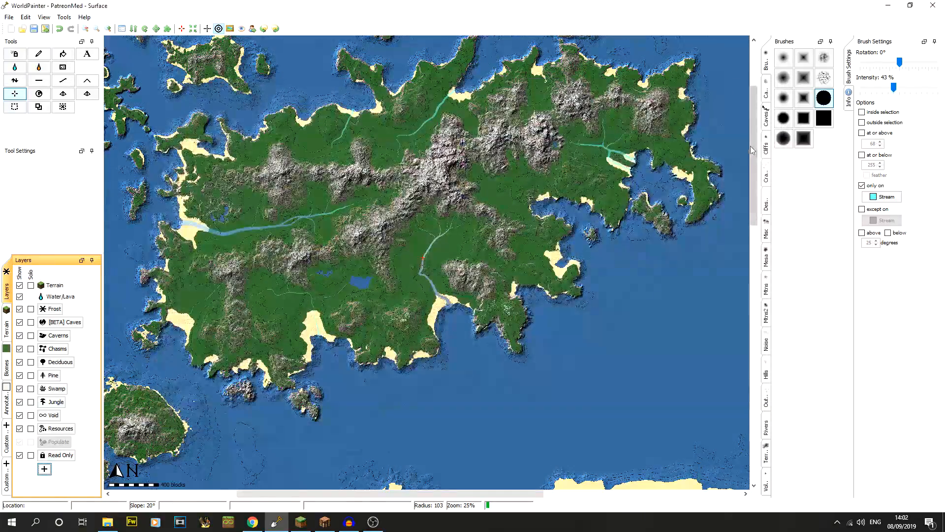
Survey the whole island with its rivers, and review the custom terrains and custom layers made for it.
left_click_drag(752, 171, 754, 142)
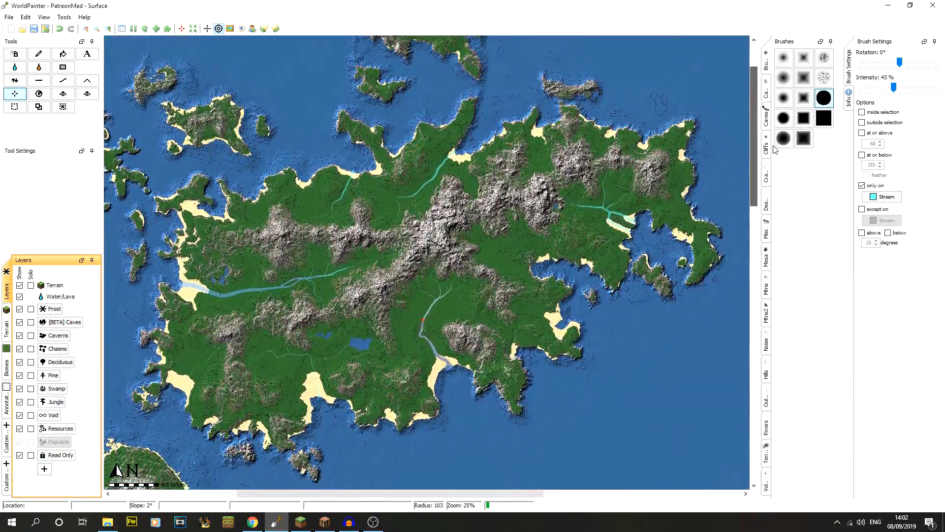
left_click(84, 29)
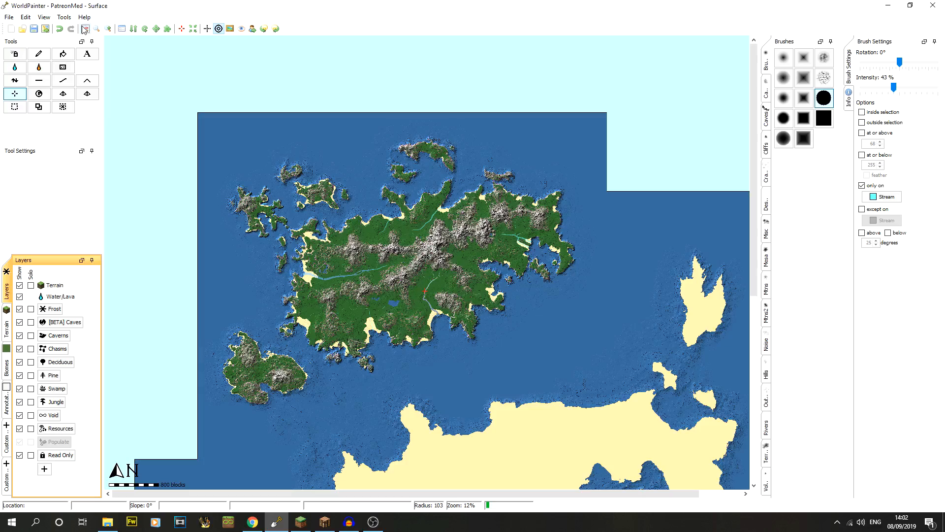
left_click(108, 29)
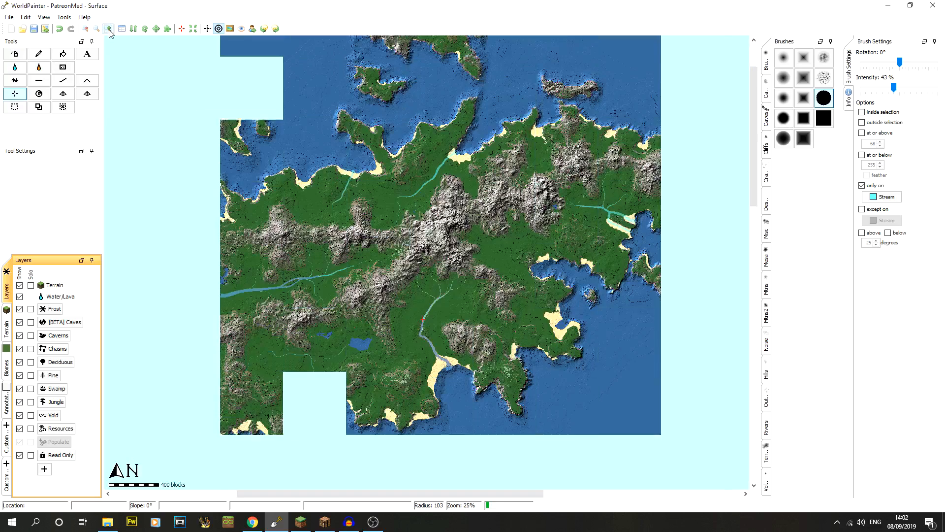
left_click(108, 29)
left_click(85, 29)
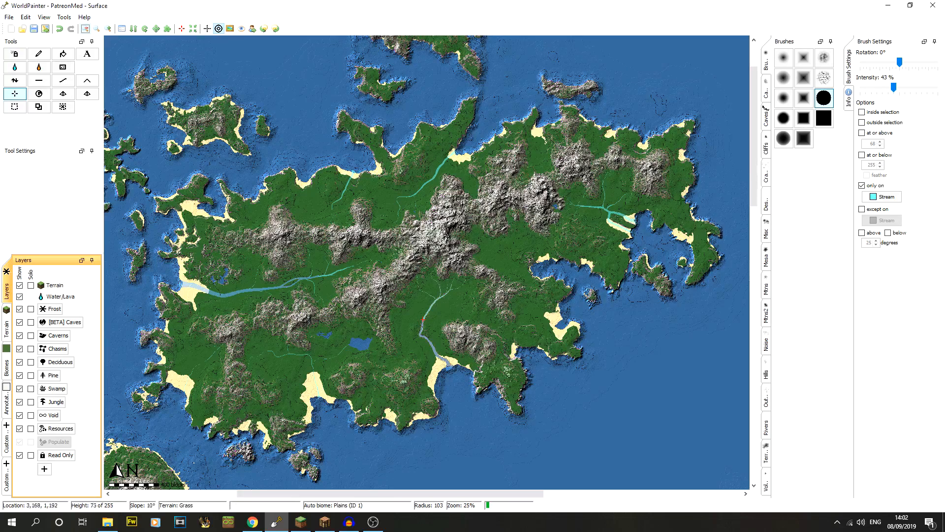
left_click(6, 440)
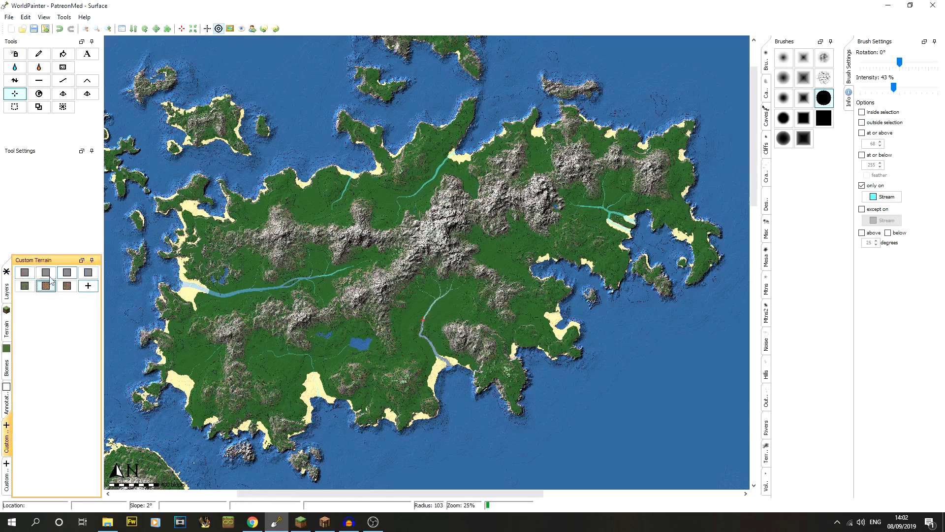
left_click(6, 480)
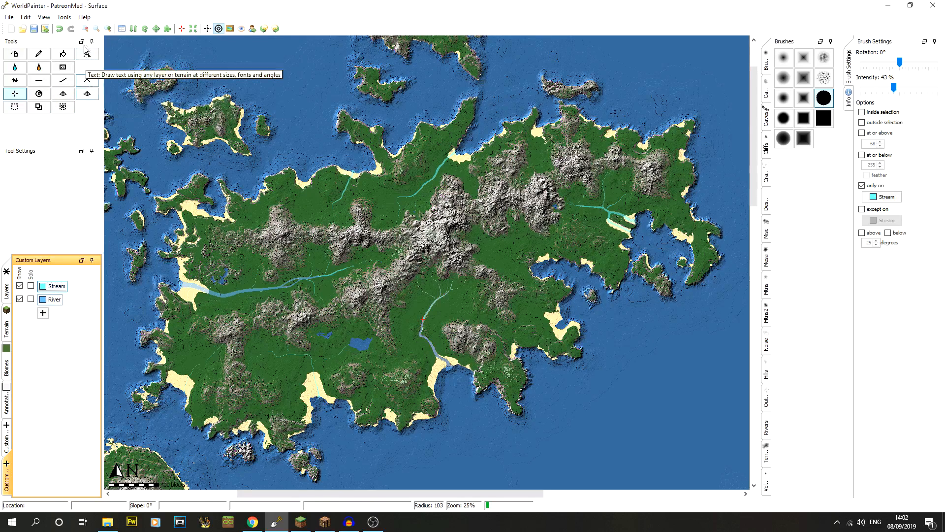
left_click(87, 29)
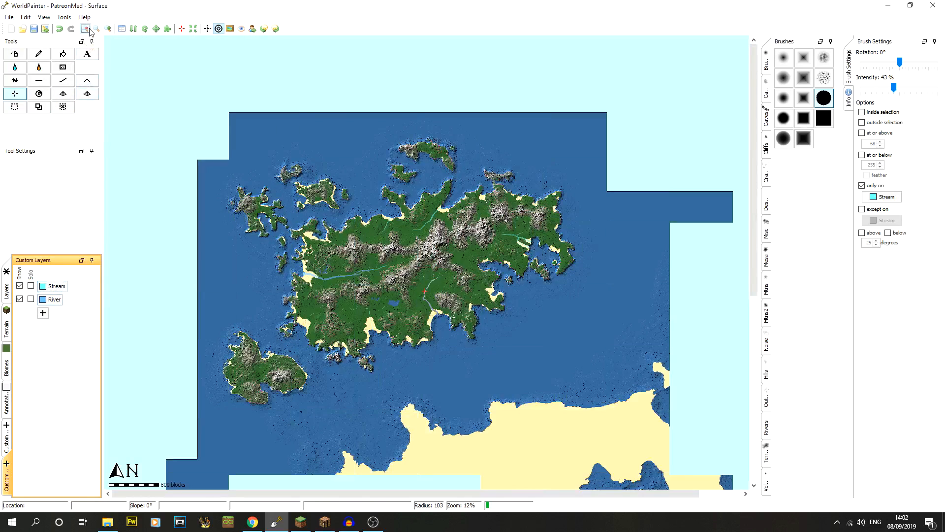